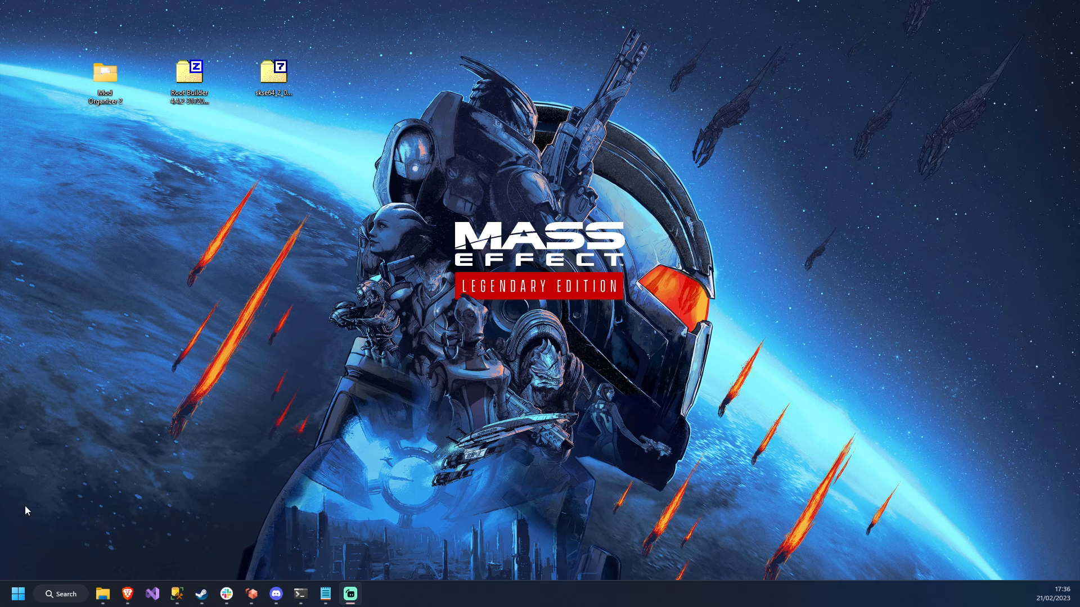
pyautogui.moveTo(54, 56); pyautogui.dragTo(132, 124)
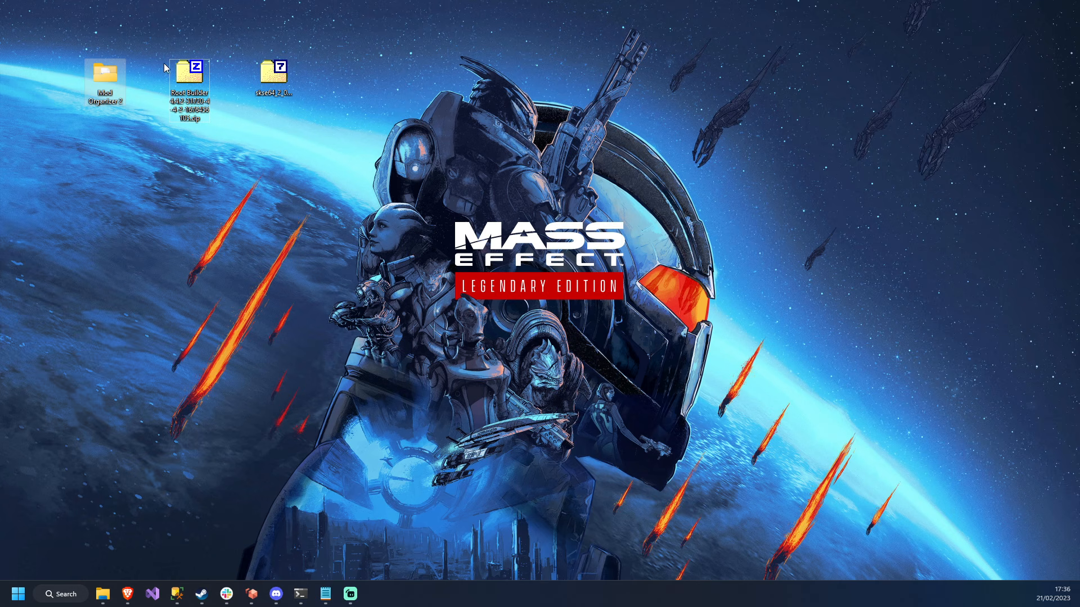
pyautogui.moveTo(155, 47); pyautogui.dragTo(232, 140)
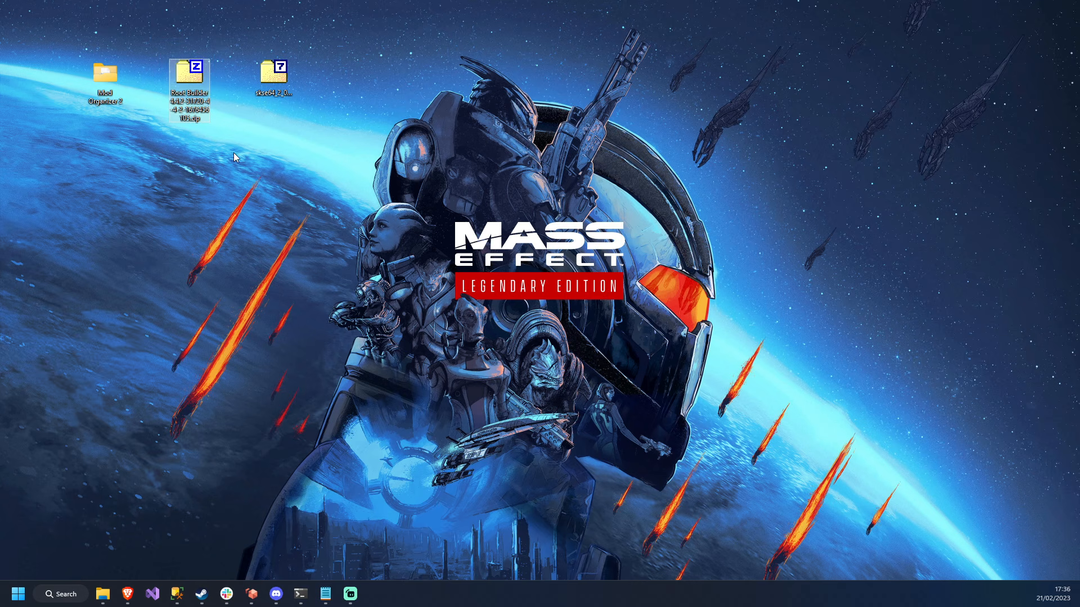
pyautogui.click(235, 153)
pyautogui.moveTo(246, 59); pyautogui.dragTo(322, 130)
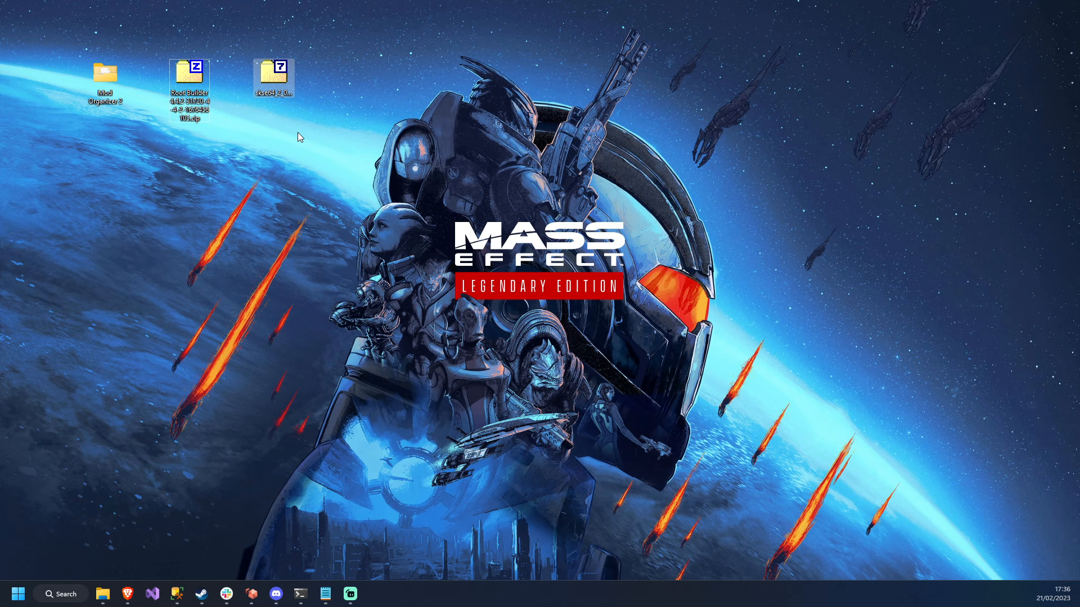
pyautogui.click(298, 133)
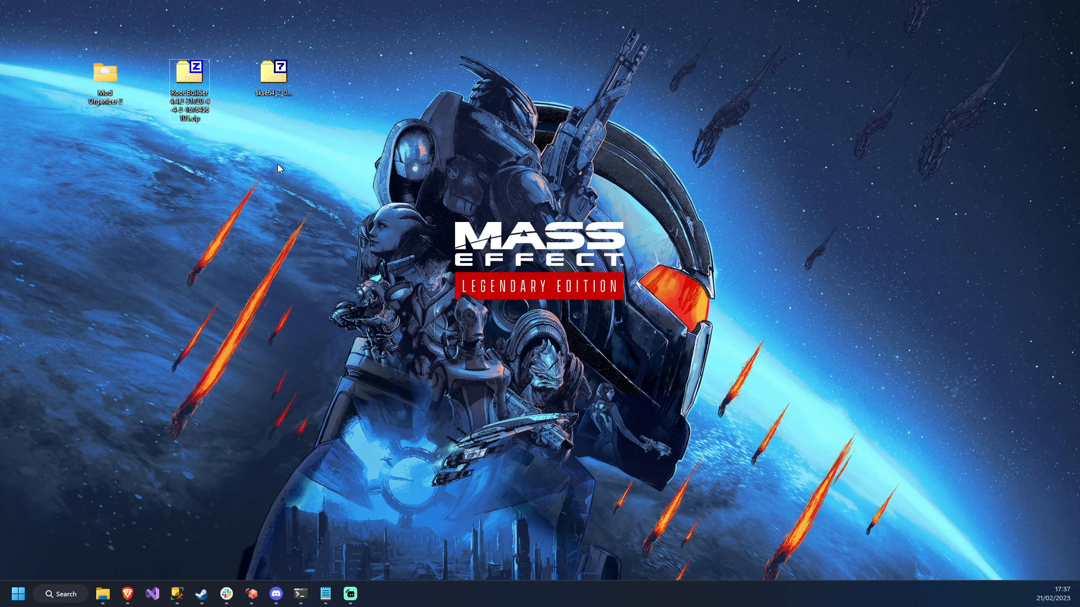
# Step: Open the plugins folder inside the Mod Organizer 2 folder on the desktop
pyautogui.doubleClick(97, 73)
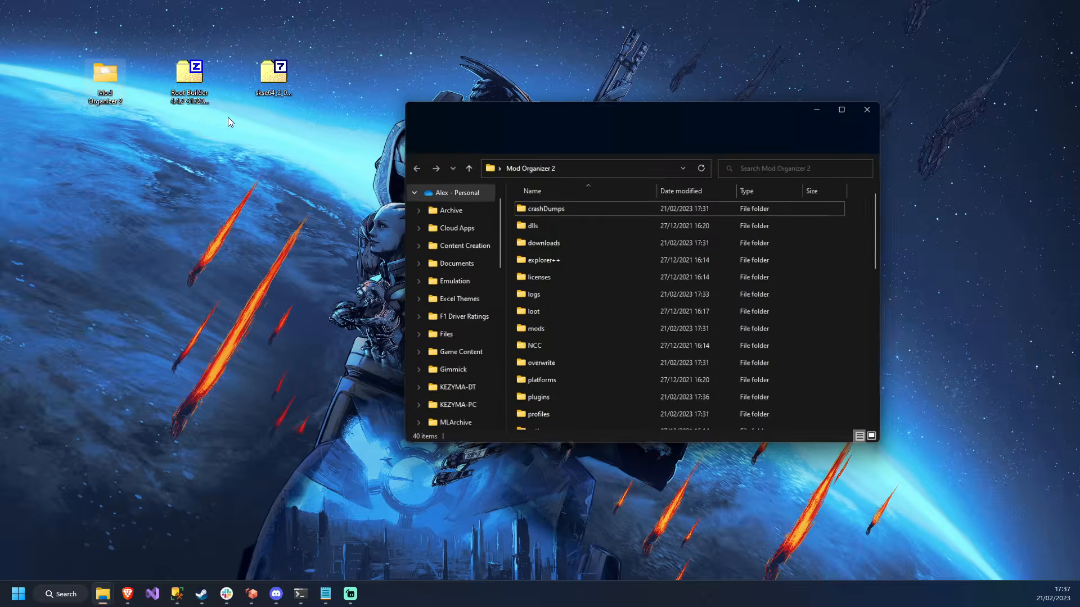
pyautogui.moveTo(576, 121); pyautogui.dragTo(619, 123)
pyautogui.scroll(-1, 642, 287)
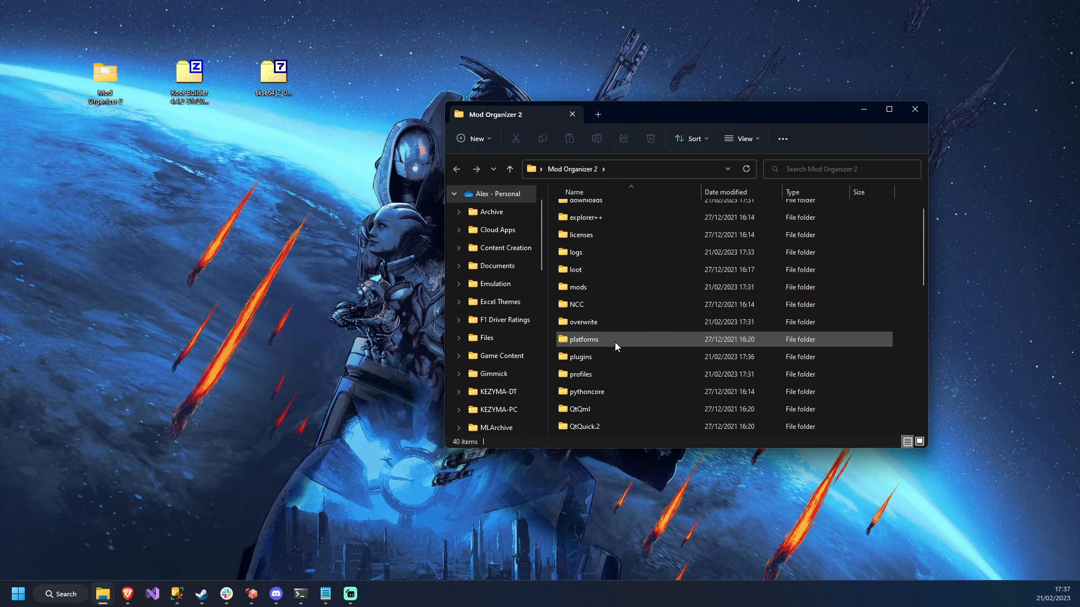
pyautogui.doubleClick(593, 358)
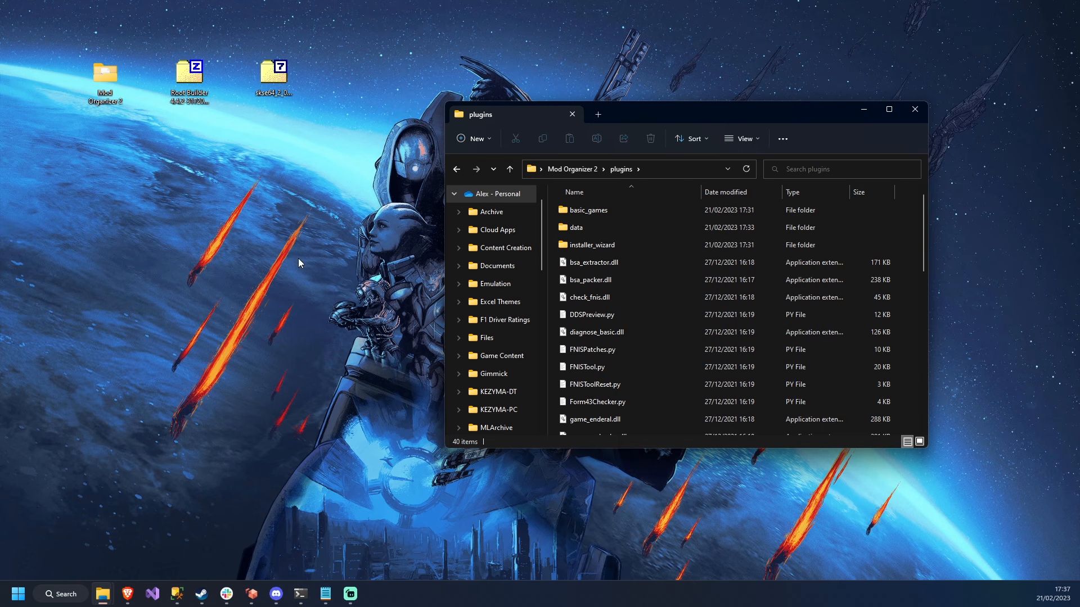
# Step: Extract the rootbuilder folder from the Root Builder zip into Mod Organizer's plugins folder, check its contents and close the archive
pyautogui.click(277, 257)
pyautogui.doubleClick(189, 78)
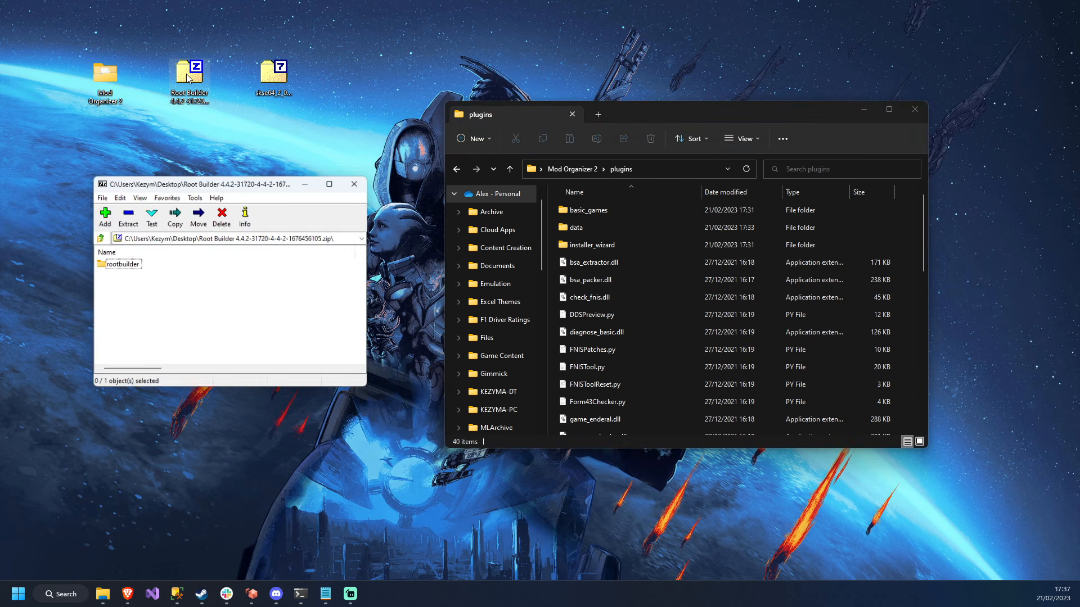
pyautogui.moveTo(211, 187); pyautogui.dragTo(226, 185)
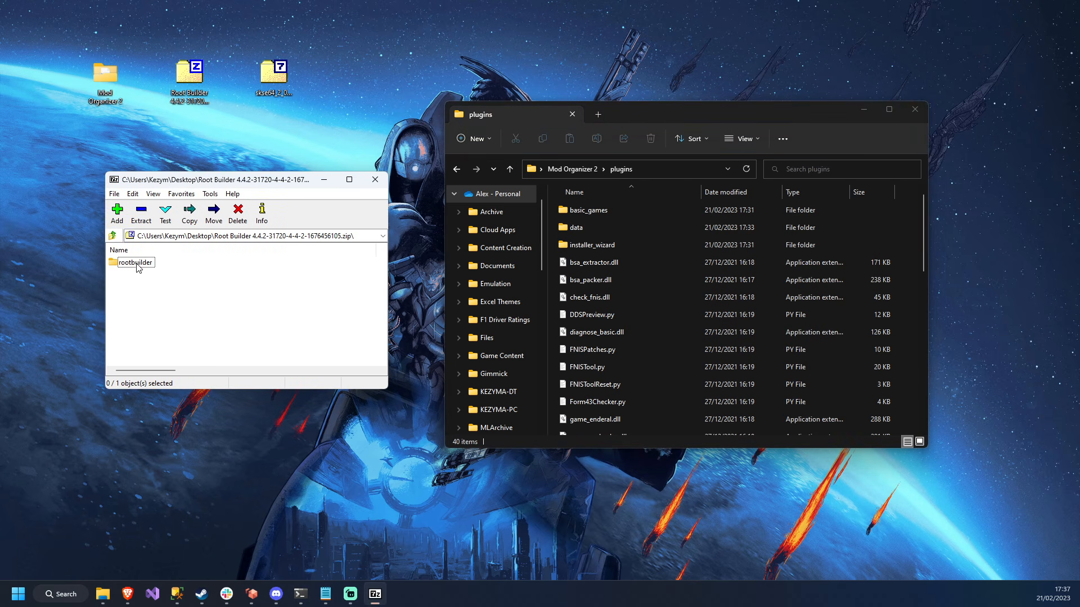
pyautogui.click(138, 264)
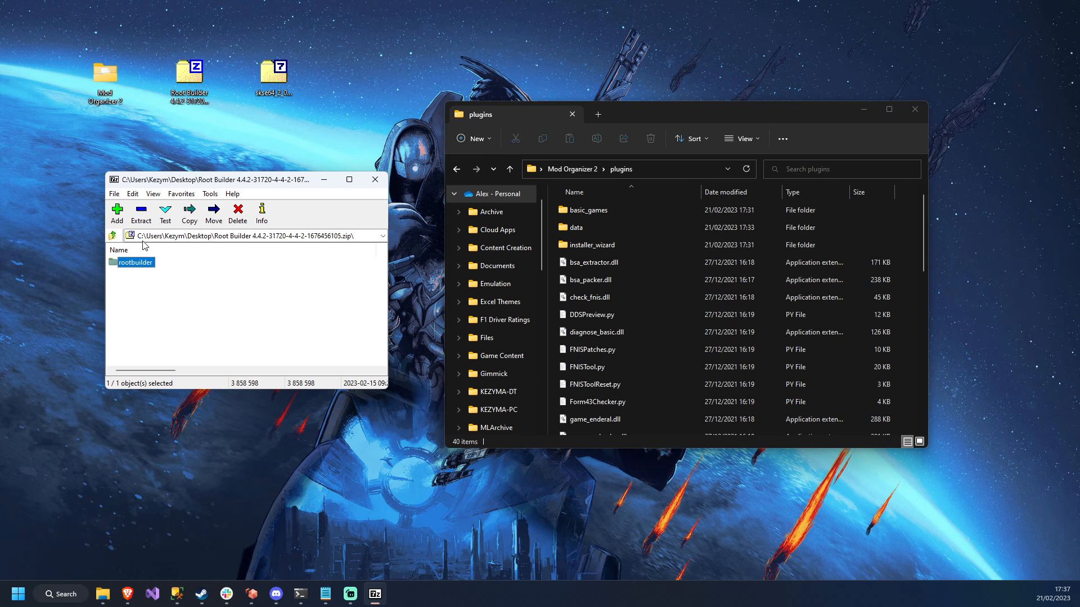
pyautogui.moveTo(131, 264); pyautogui.dragTo(783, 298)
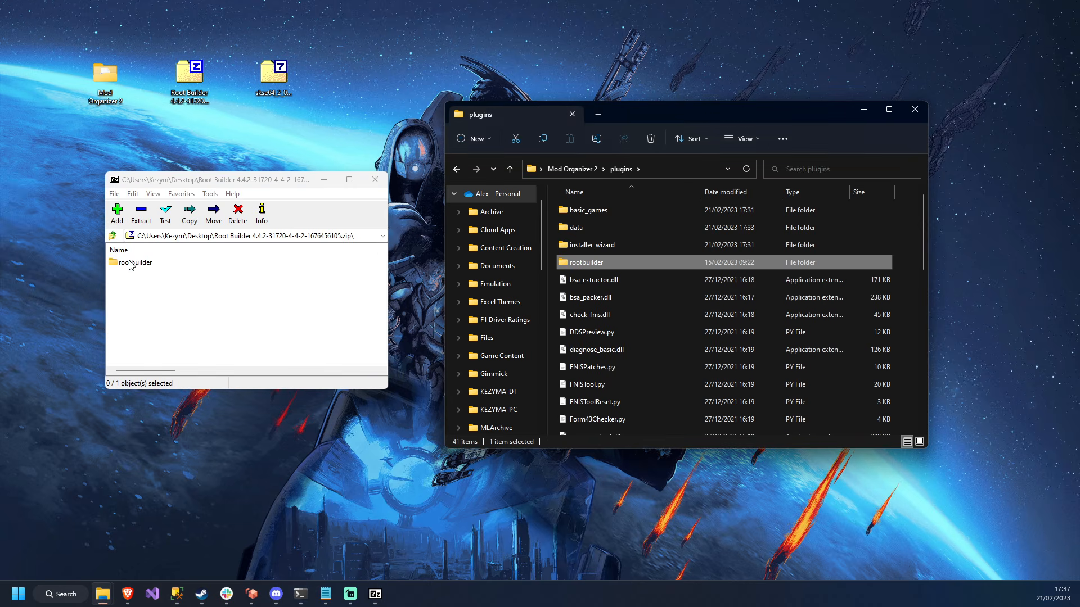
pyautogui.doubleClick(131, 262)
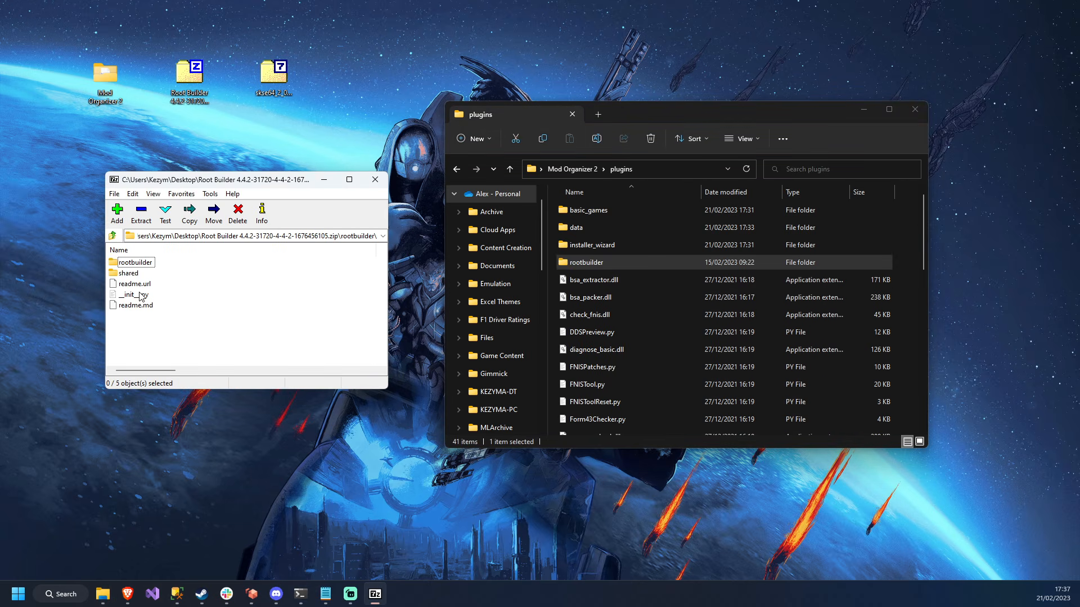
pyautogui.click(114, 235)
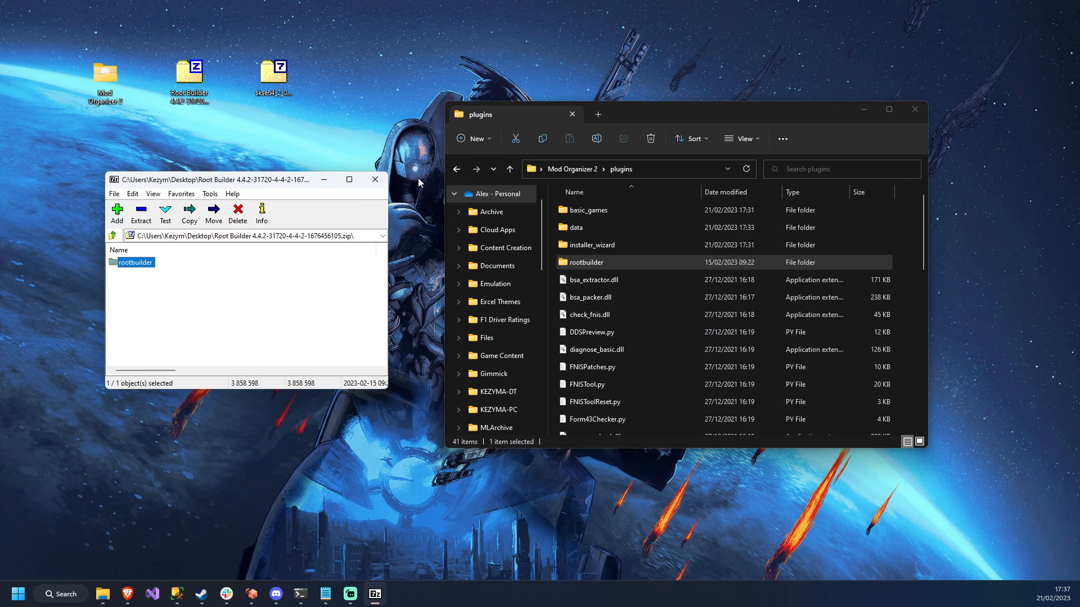
pyautogui.click(375, 179)
# Step: Return to the main Mod Organizer 2 folder and launch ModOrganizer.exe
pyautogui.click(569, 170)
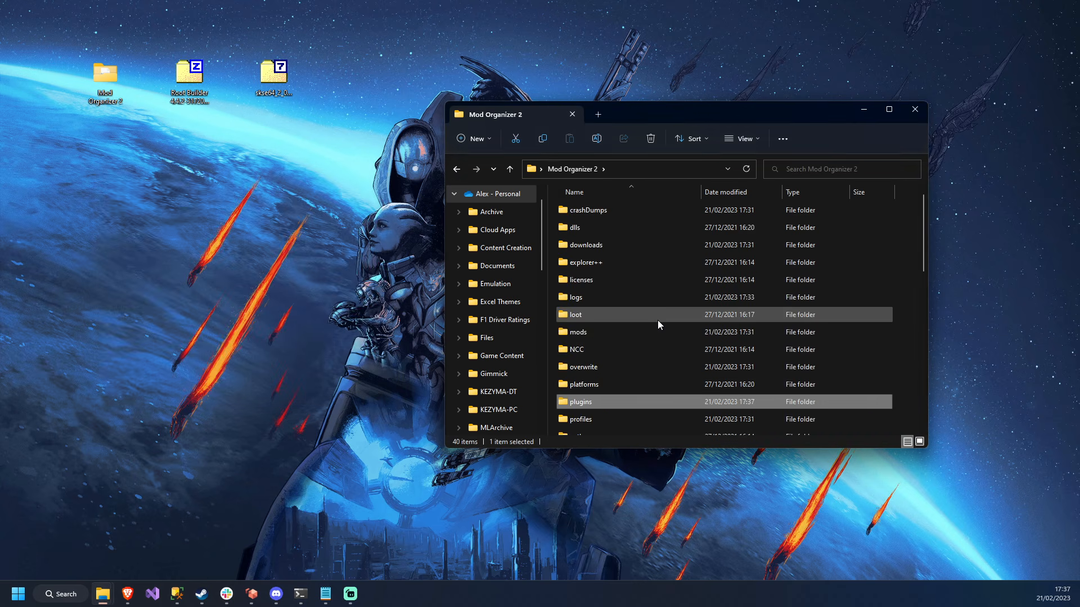
pyautogui.scroll(-5, 657, 320)
pyautogui.doubleClick(620, 393)
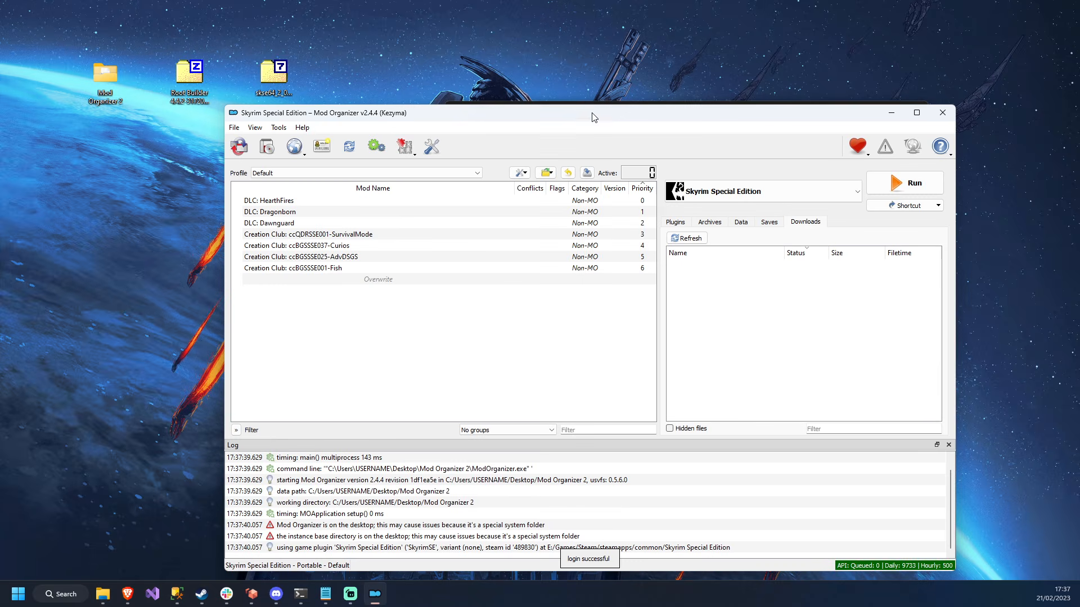
pyautogui.moveTo(594, 117); pyautogui.dragTo(581, 59)
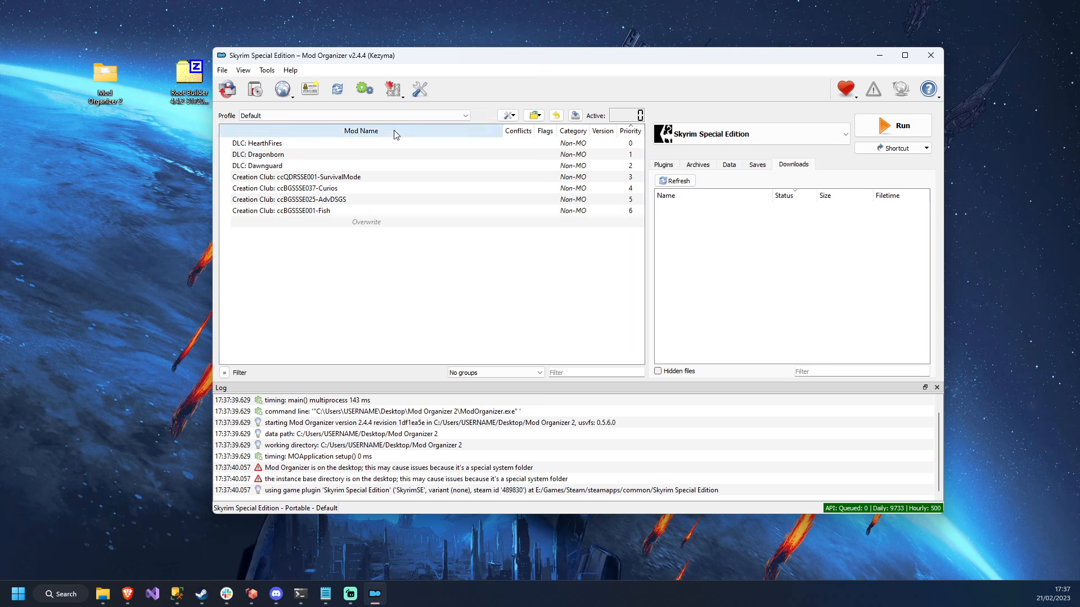
# Step: Check the available Root Builder actions among Mod Organizer's tool plugins
pyautogui.click(392, 94)
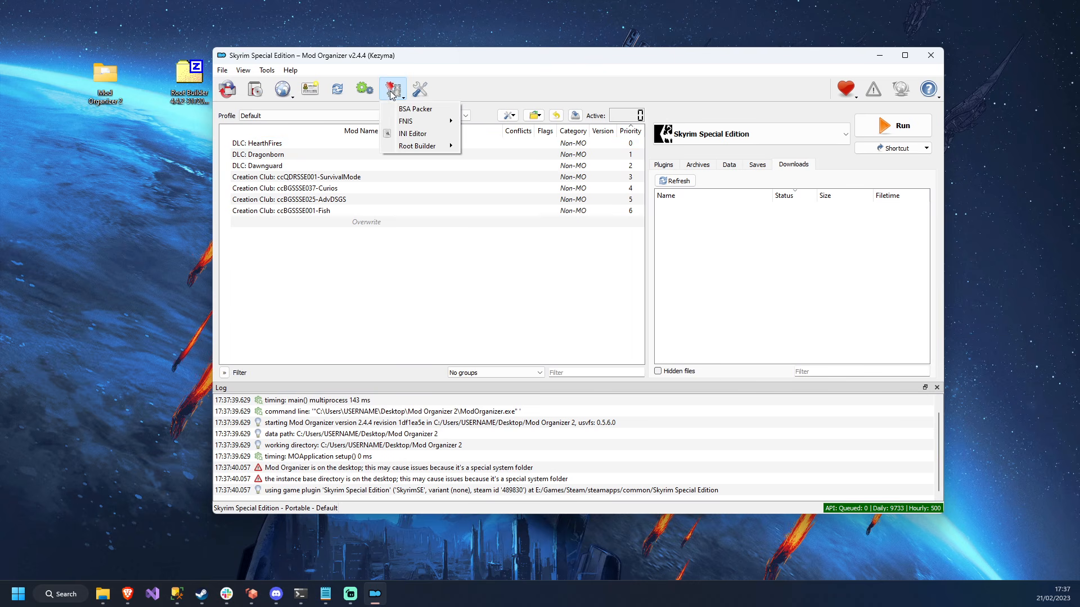
pyautogui.moveTo(398, 148)
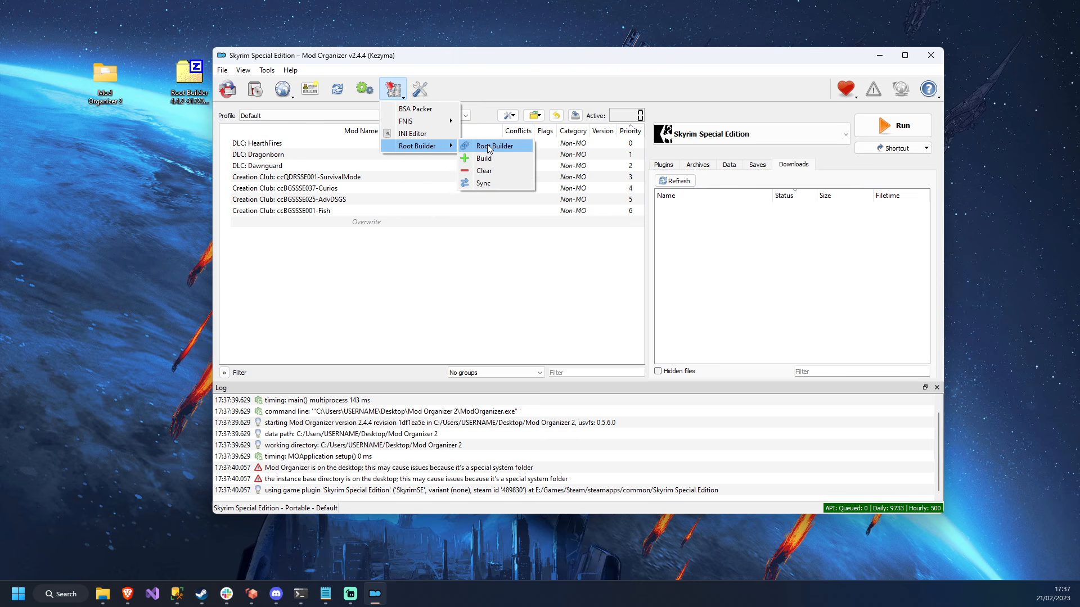
pyautogui.click(433, 292)
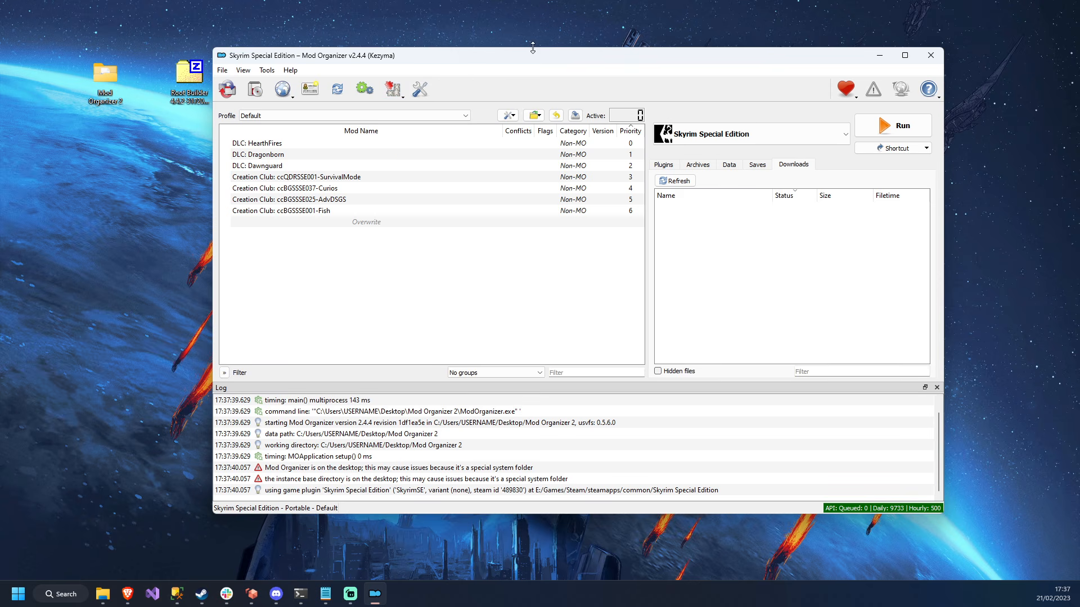
# Step: Move the SKSE archive below the Mod Organizer 2 folder on the desktop and open Mod Organizer's downloads folder
pyautogui.moveTo(533, 56); pyautogui.dragTo(553, 116)
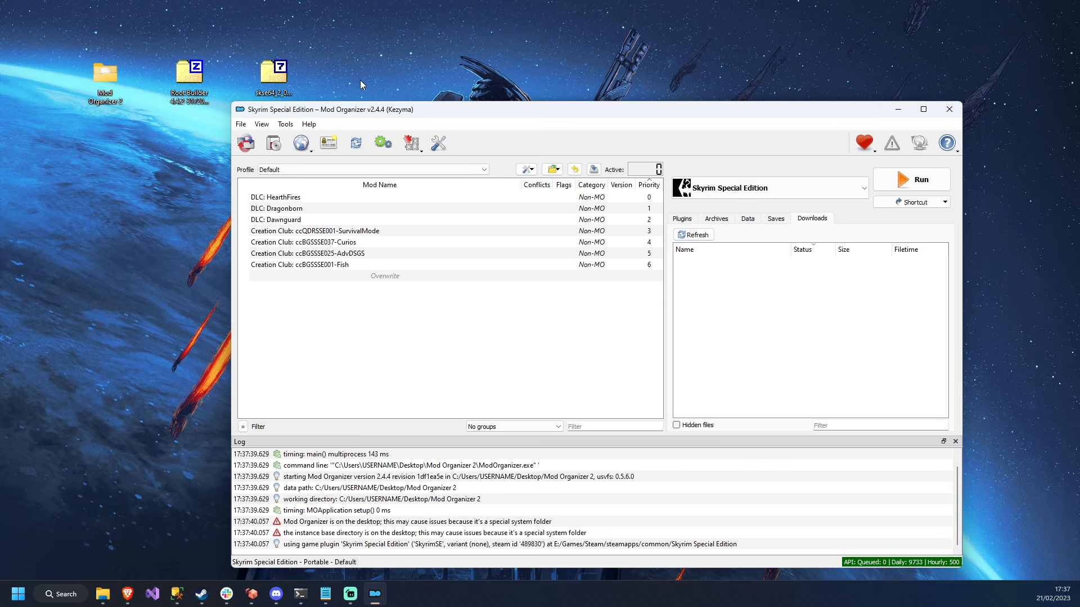
pyautogui.moveTo(273, 73); pyautogui.dragTo(105, 188)
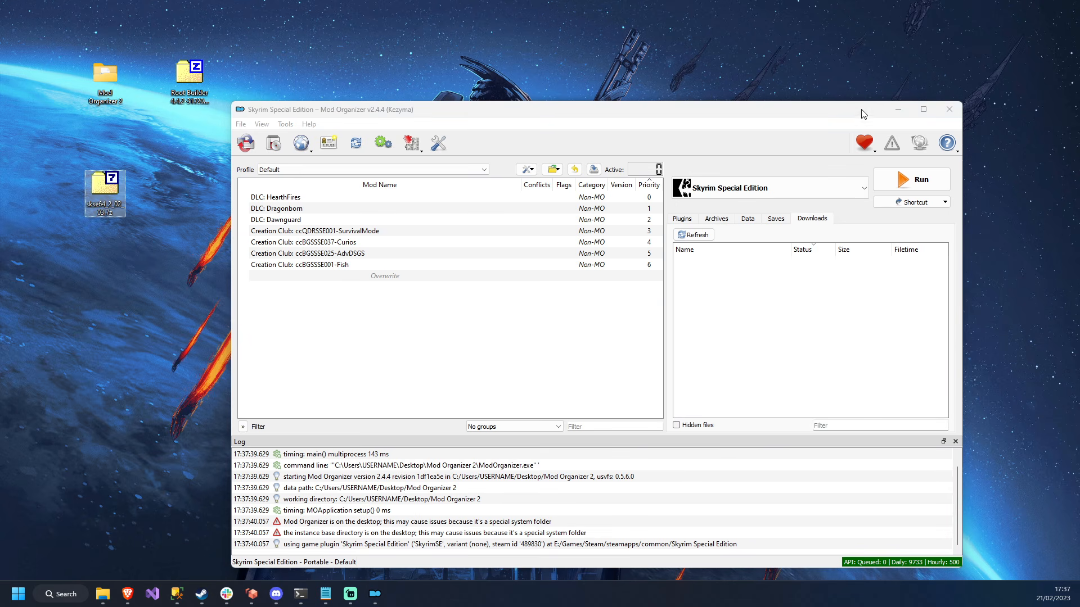
pyautogui.click(903, 113)
pyautogui.moveTo(662, 120); pyautogui.dragTo(599, 139)
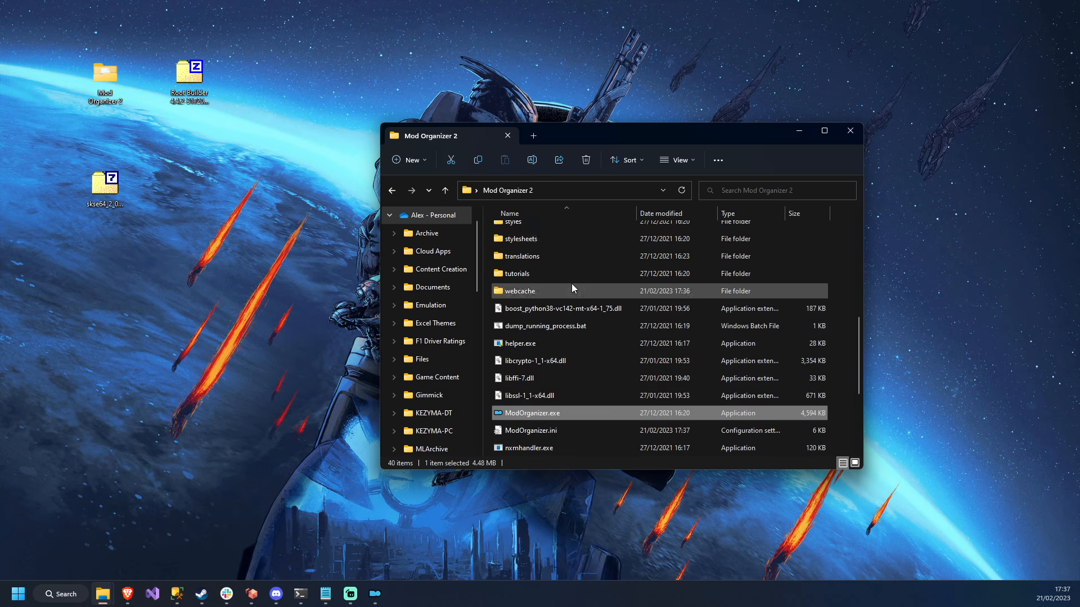
pyautogui.scroll(5, 569, 284)
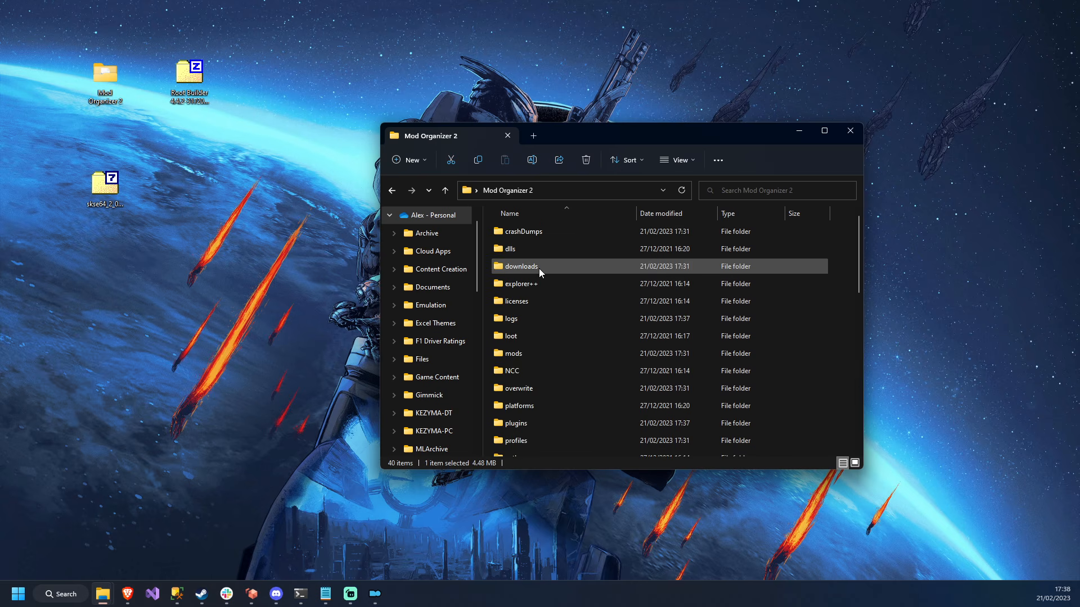
pyautogui.doubleClick(539, 268)
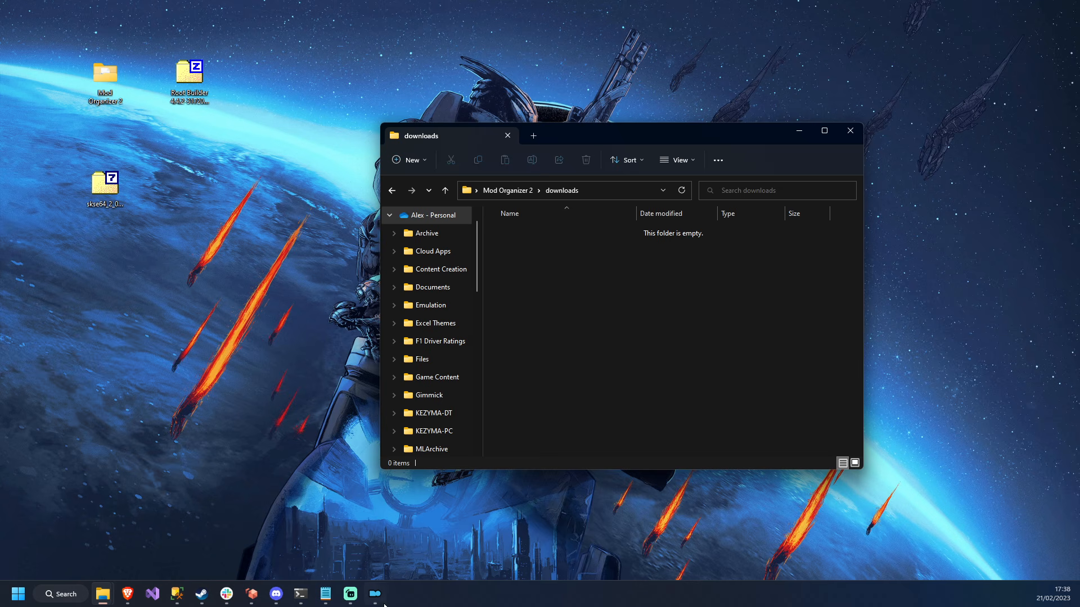
# Step: Check the Downloads directory path in Mod Organizer's settings and close them without changes
pyautogui.click(382, 599)
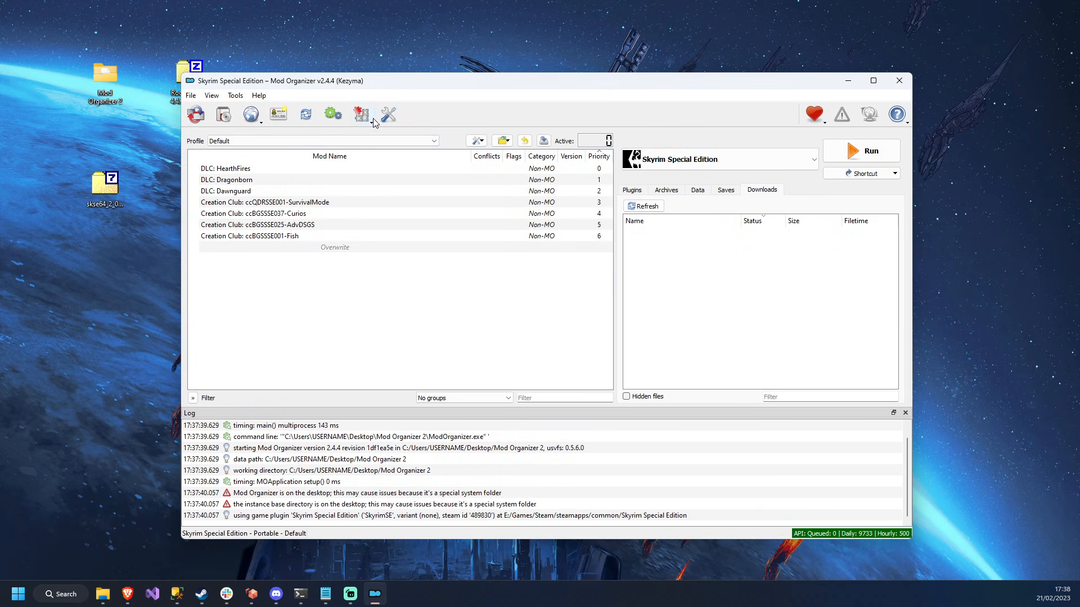
pyautogui.click(387, 115)
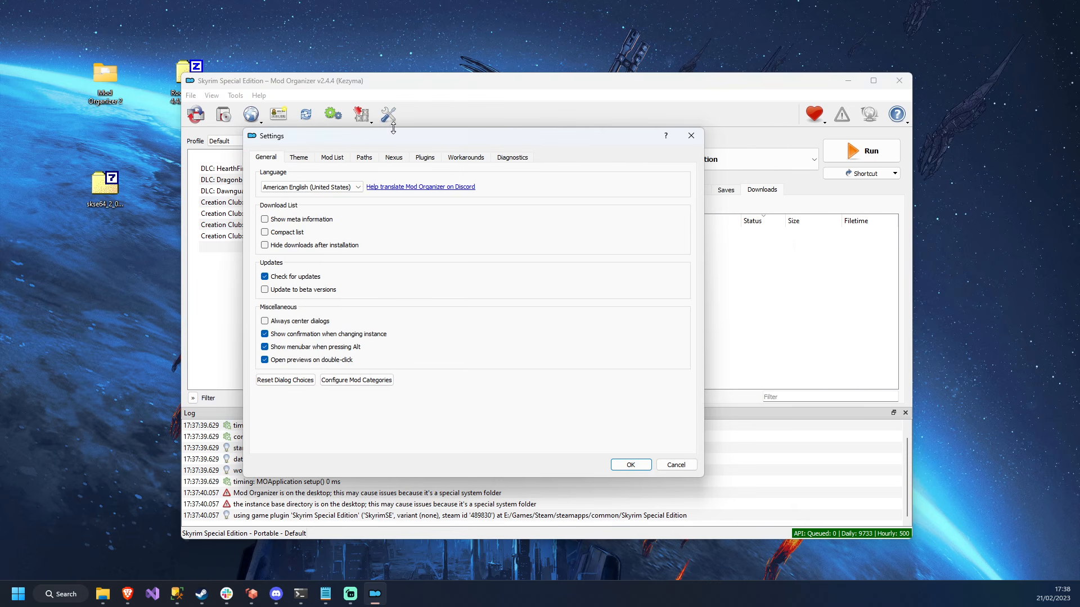
pyautogui.click(365, 160)
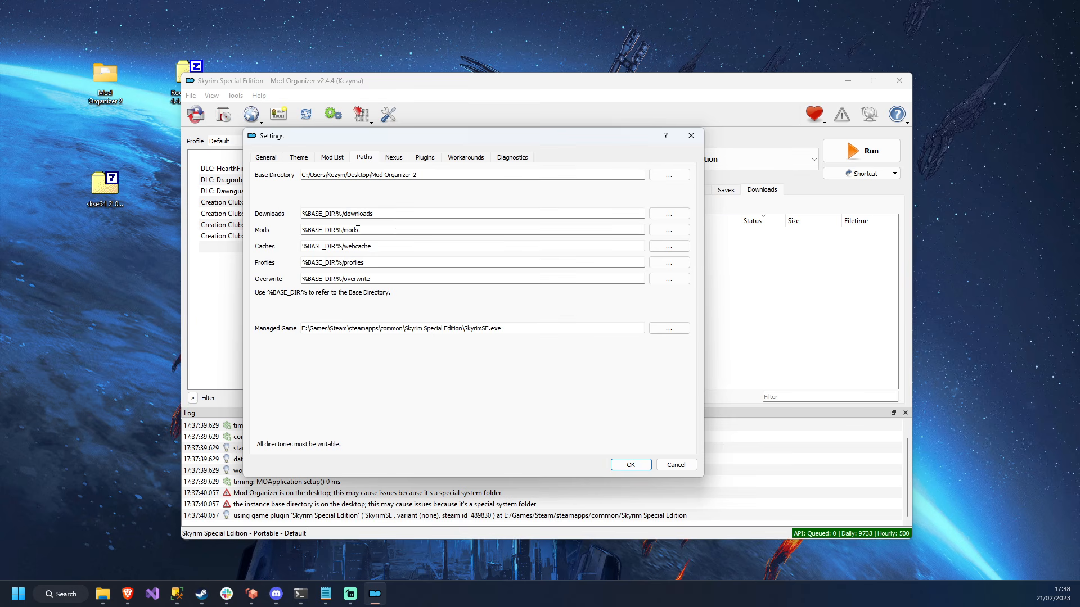
pyautogui.moveTo(386, 218); pyautogui.dragTo(297, 215)
pyautogui.click(389, 216)
pyautogui.click(691, 135)
pyautogui.click(848, 81)
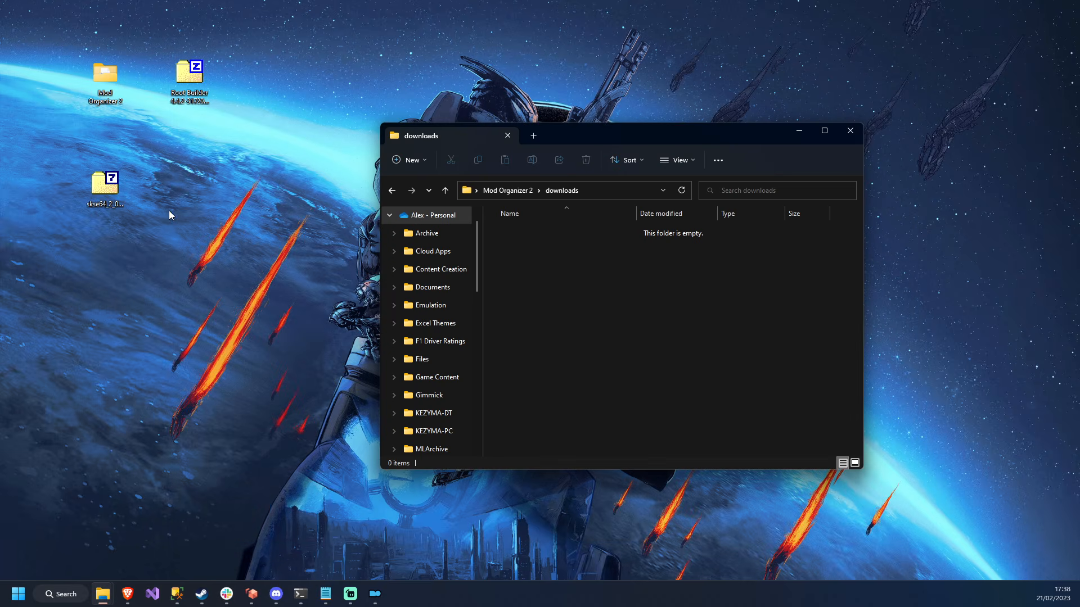
# Step: Move skse64_2_02_03.7z from the desktop into the downloads folder and show Mod Organizer's list of downloads
pyautogui.moveTo(110, 190); pyautogui.dragTo(605, 272)
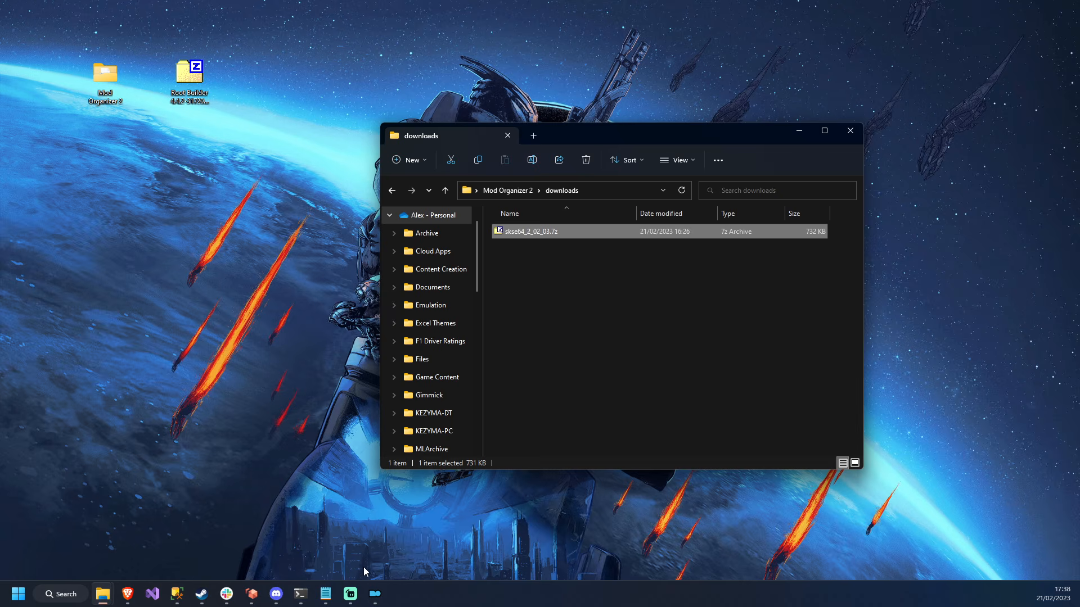
pyautogui.click(374, 593)
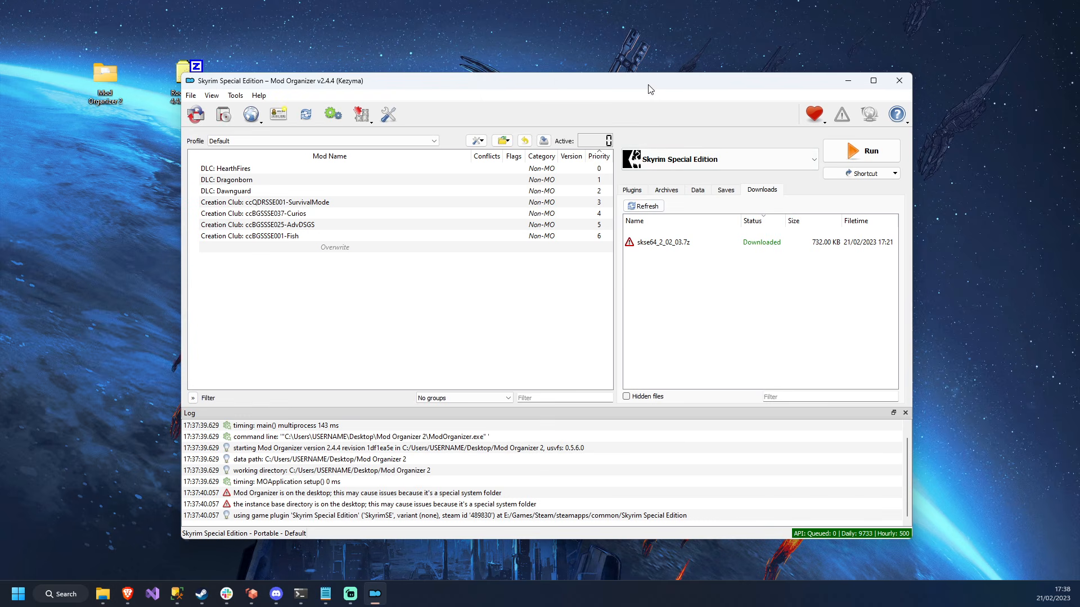
pyautogui.moveTo(651, 90); pyautogui.dragTo(631, 93)
pyautogui.click(615, 196)
pyautogui.click(734, 196)
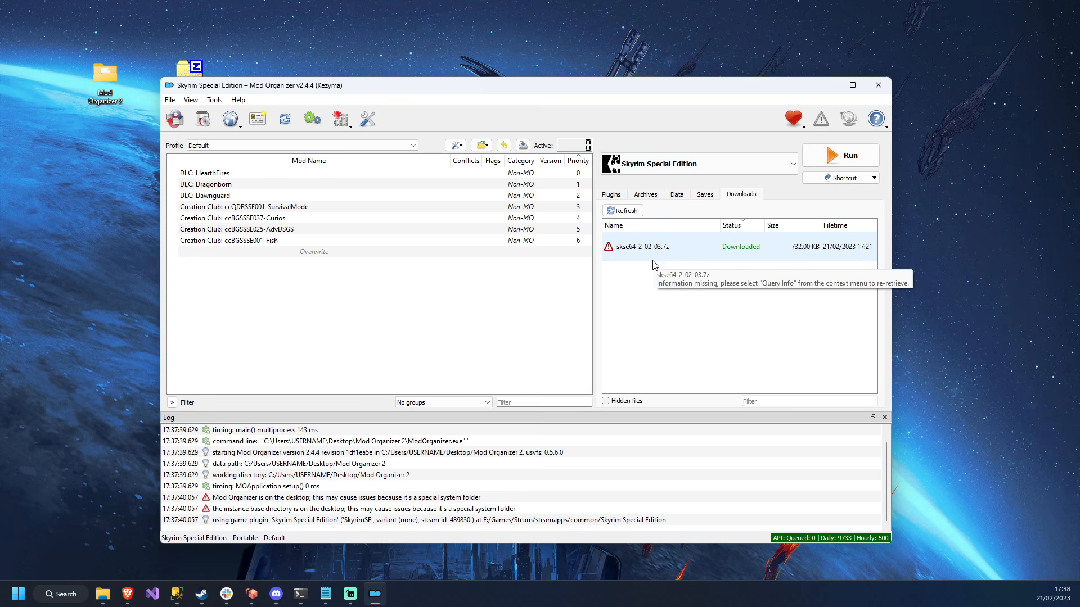
# Step: Start installing the skse64_2_02_03.7z download and expand the skse64_2_02_03 folder in its content tree
pyautogui.doubleClick(636, 248)
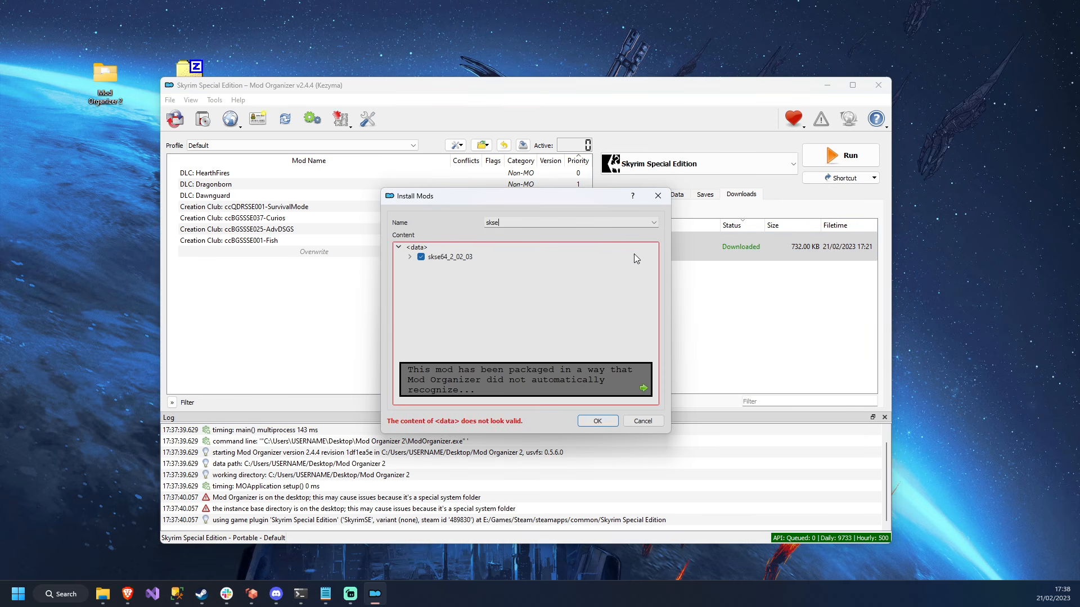
pyautogui.moveTo(528, 204); pyautogui.dragTo(452, 197)
pyautogui.click(557, 362)
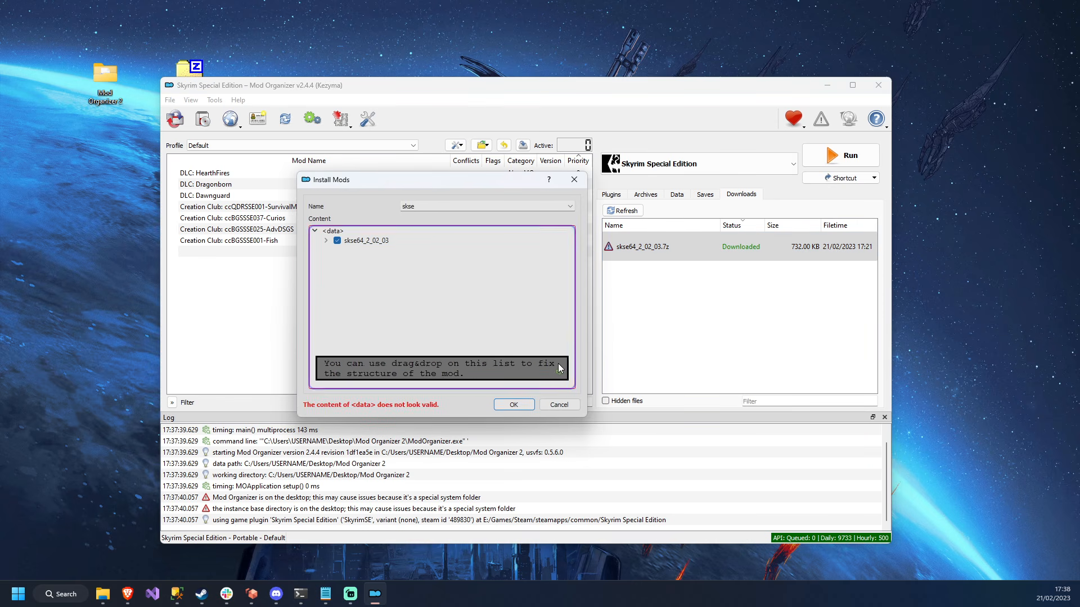
pyautogui.click(558, 363)
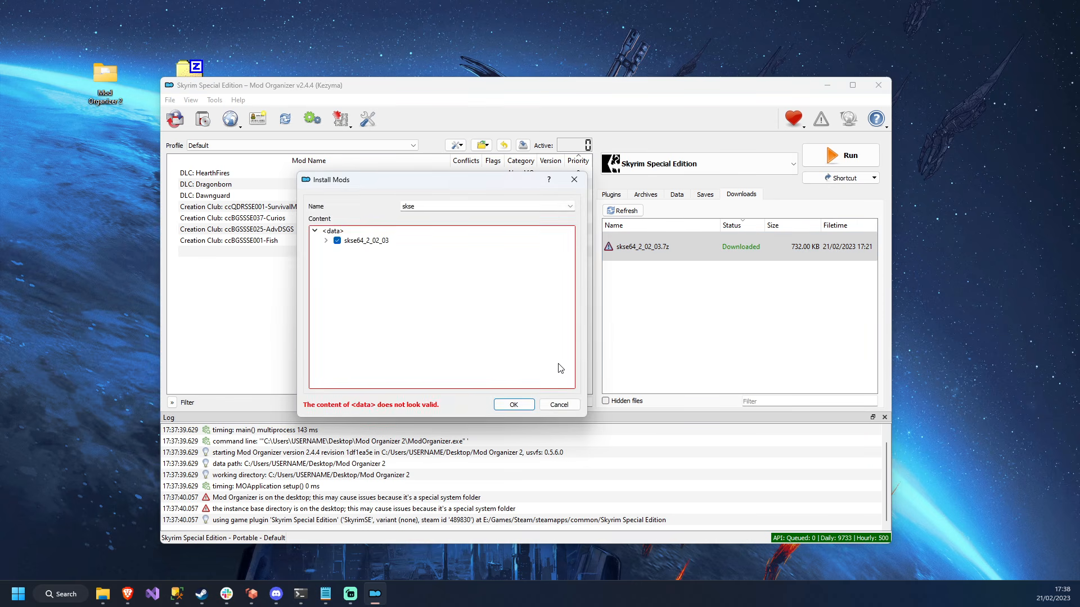
pyautogui.click(325, 241)
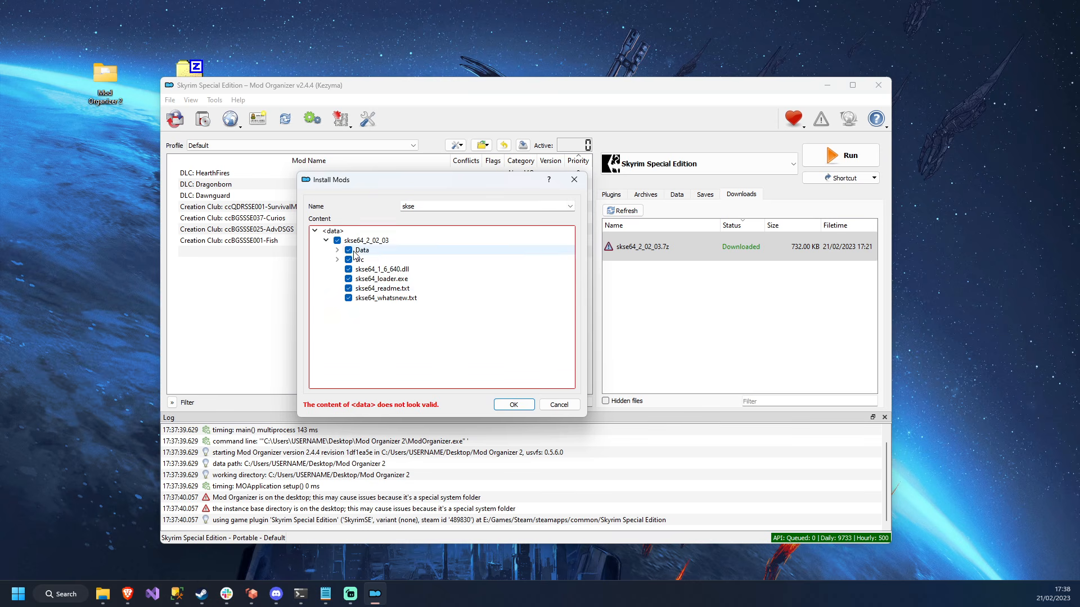
# Step: Examine what the Data folder inside skse64_2_02_03 contains
pyautogui.click(351, 251)
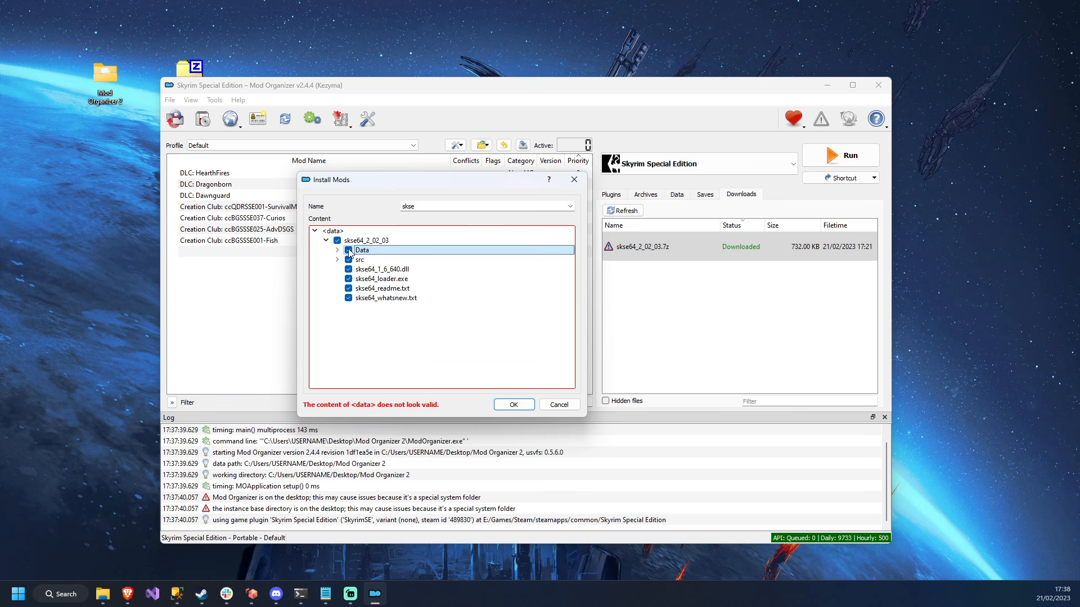
pyautogui.click(338, 250)
pyautogui.click(367, 260)
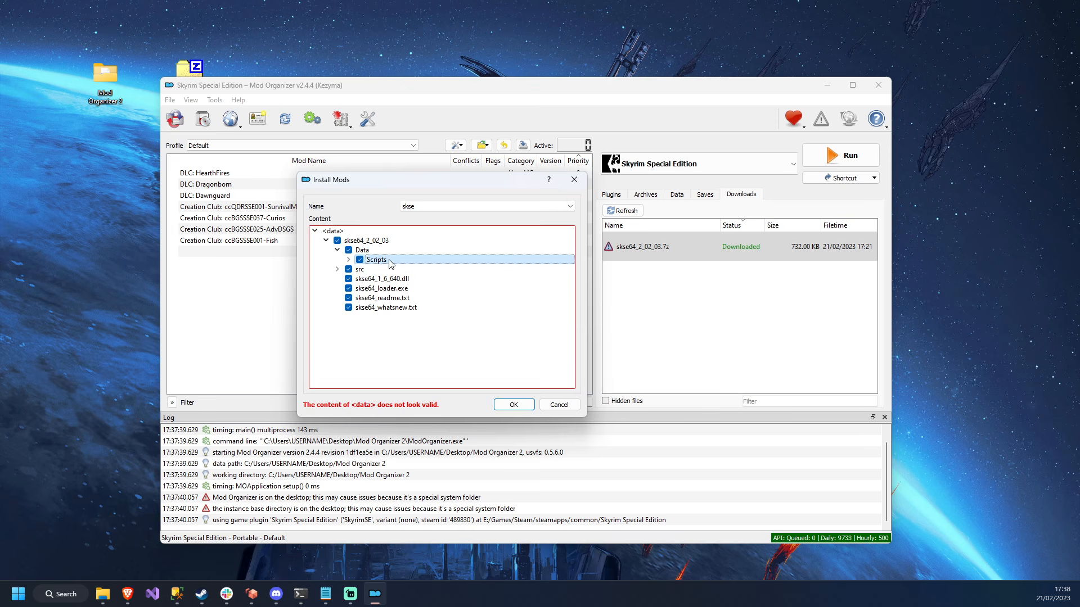
# Step: Exclude the src folder, skse64_readme.txt and skse64_whatsnew.txt from the installation
pyautogui.click(337, 251)
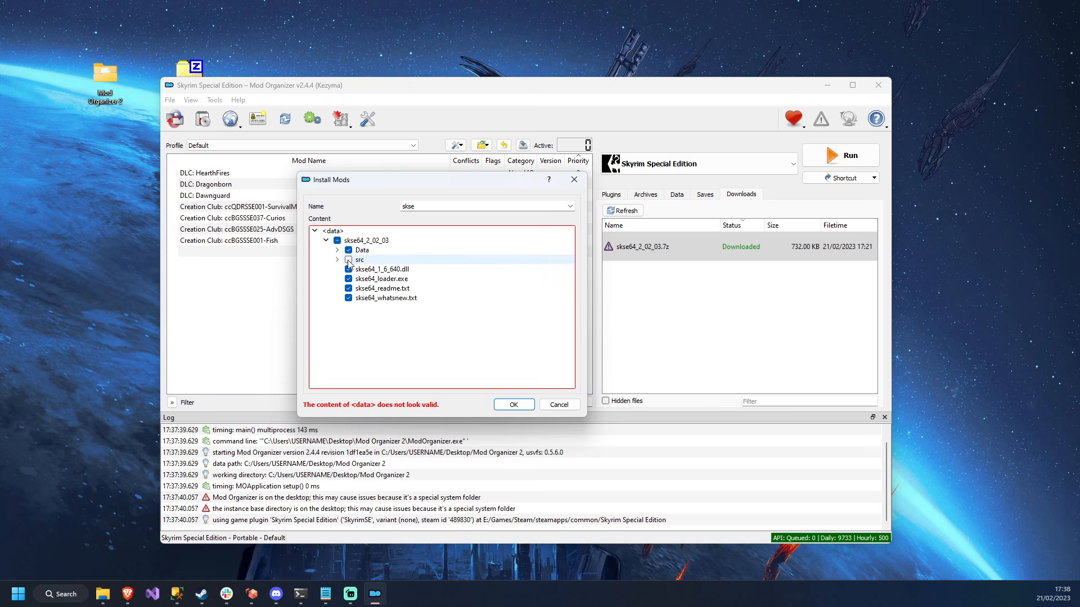
pyautogui.click(348, 288)
pyautogui.click(348, 298)
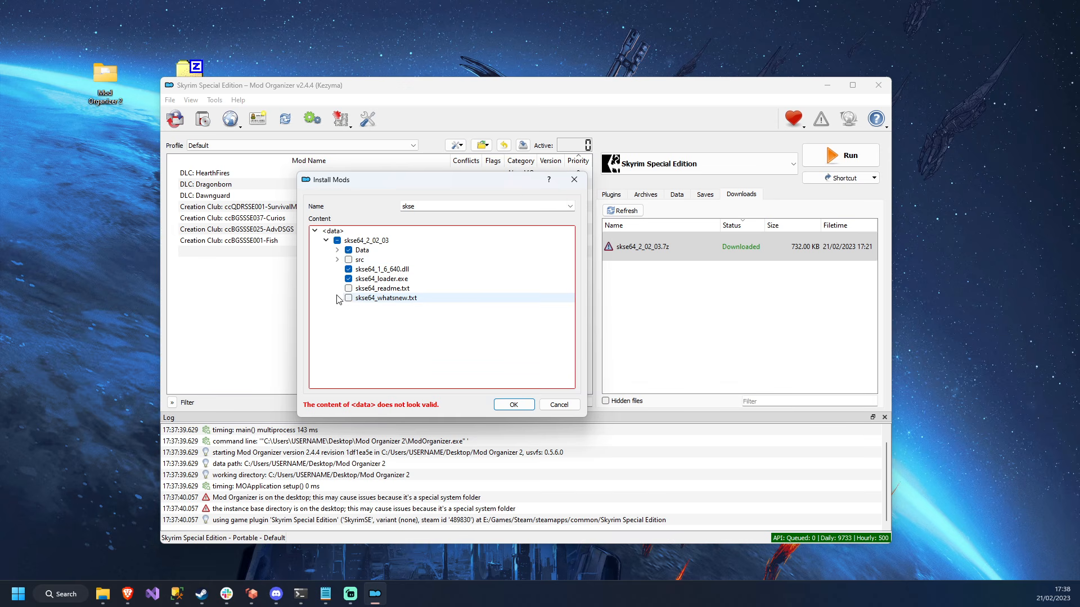
# Step: Create a directory named Root inside the archive's Data folder
pyautogui.click(389, 271)
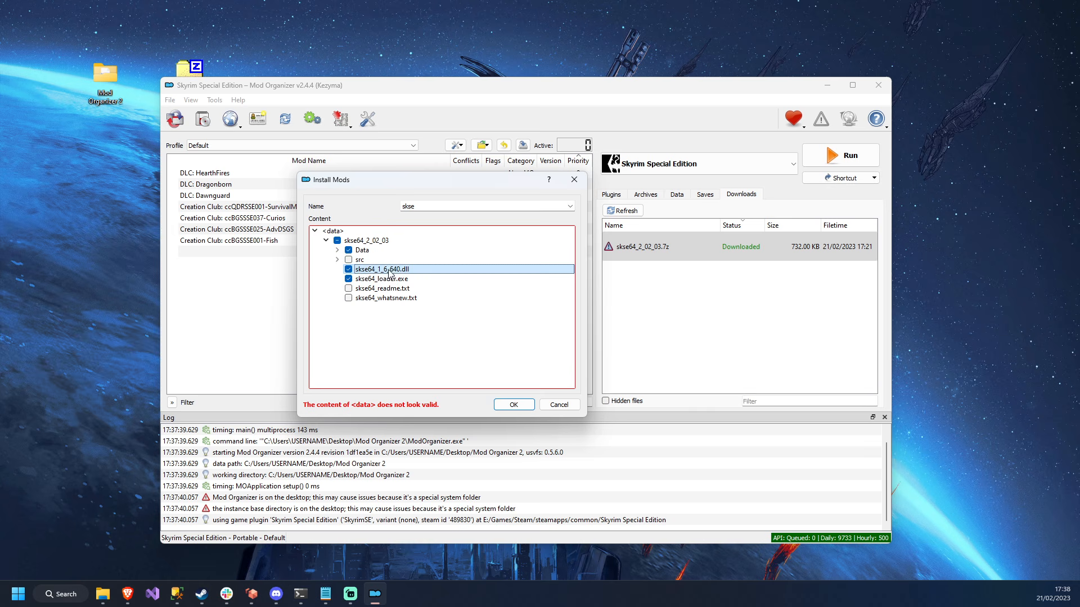
pyautogui.click(406, 279)
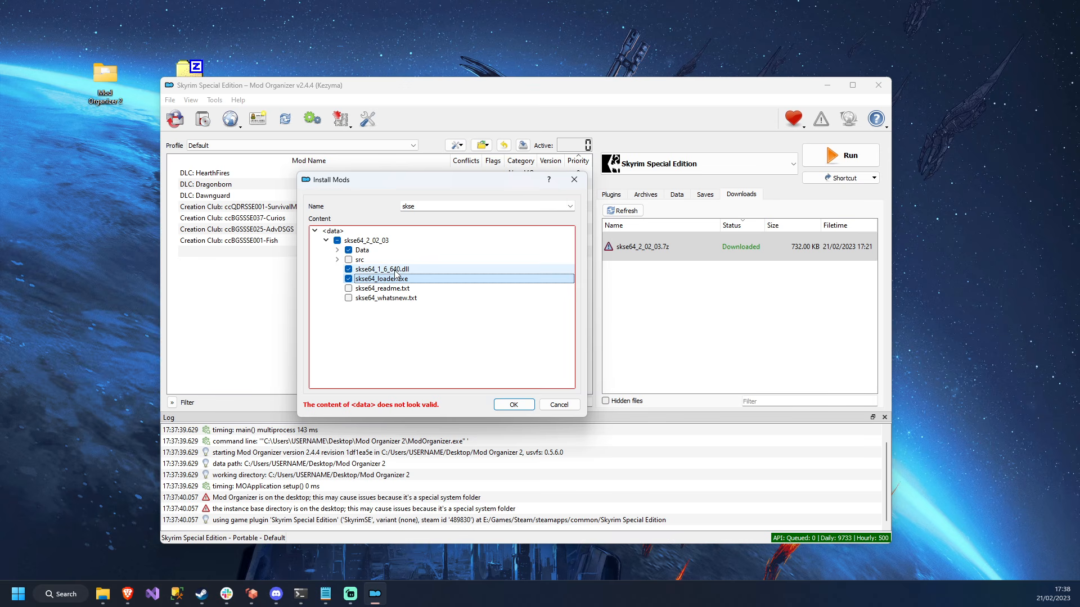
pyautogui.click(337, 249)
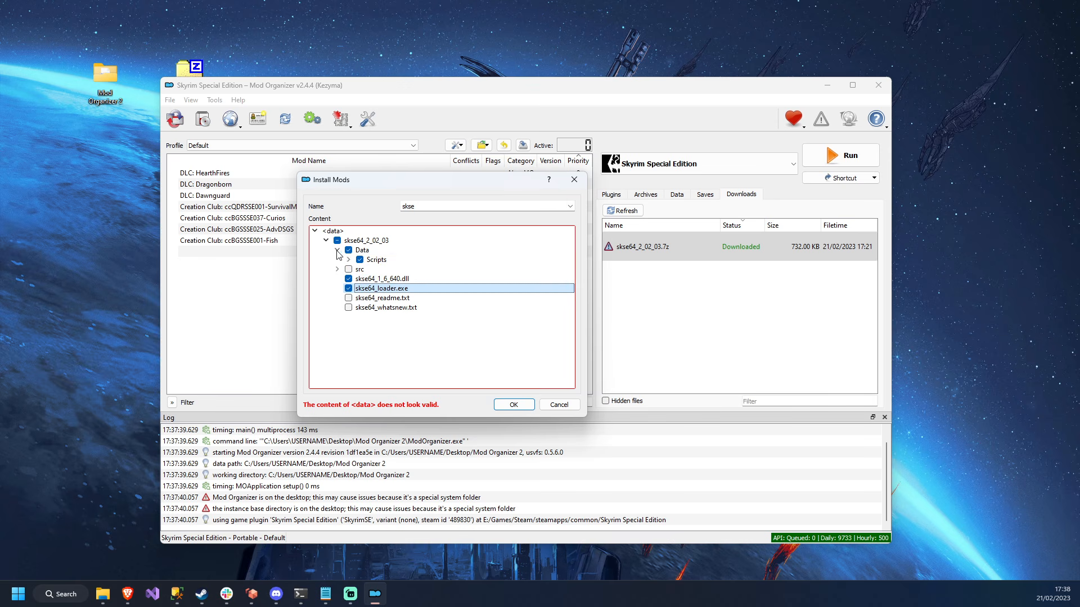
pyautogui.rightClick(370, 253)
pyautogui.click(400, 278)
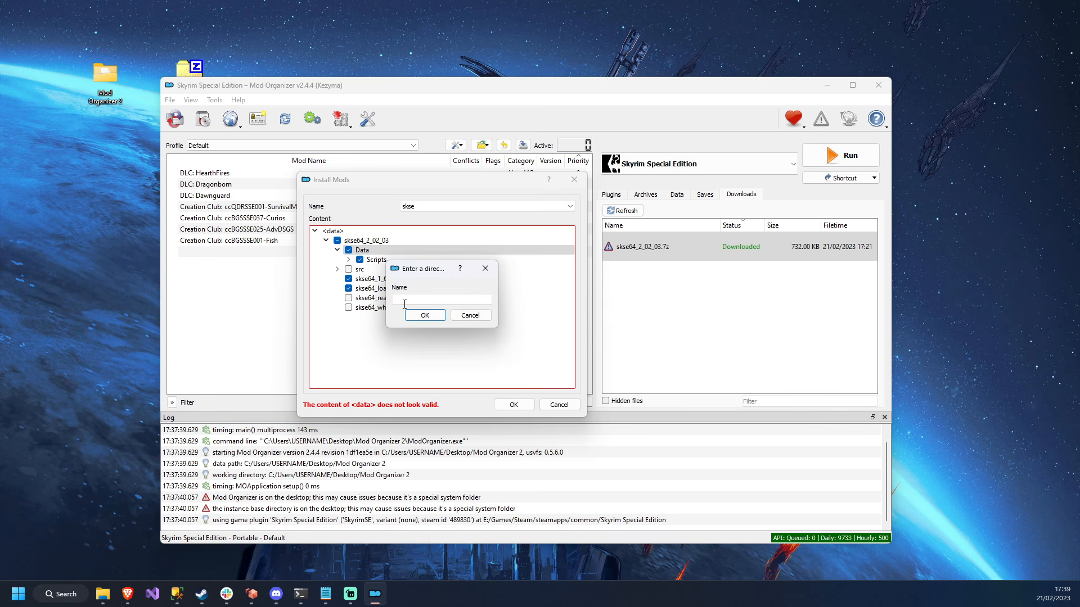
pyautogui.write('Root')
pyautogui.press('Return')
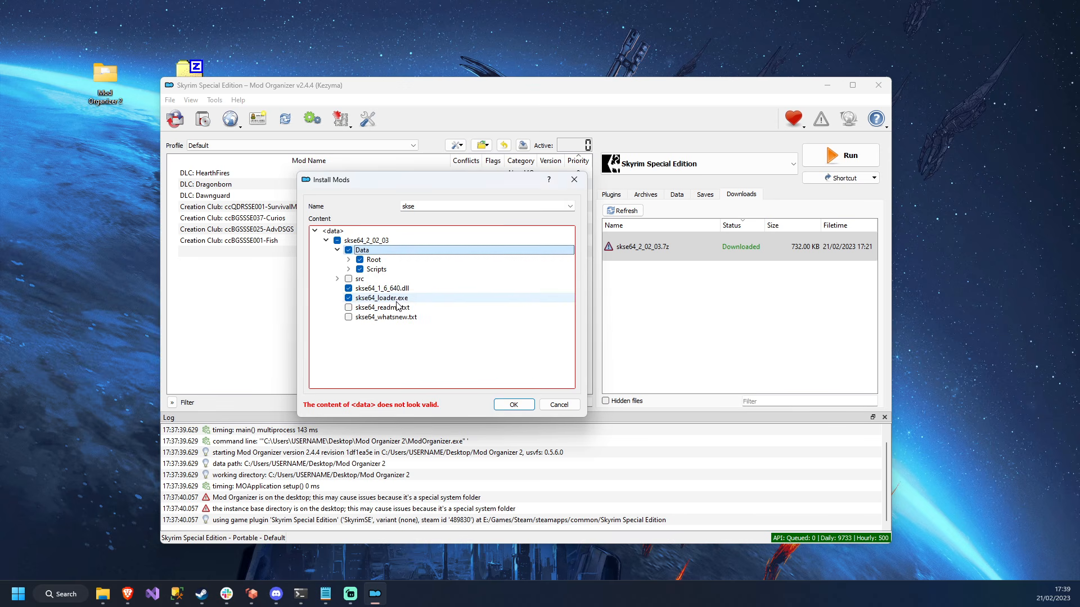
# Step: Move skse64_1_6_640.dll and skse64_loader.exe together into the Root folder
pyautogui.click(403, 299)
pyautogui.keyDown('ctrl'); pyautogui.click(396, 289); pyautogui.keyUp('ctrl')
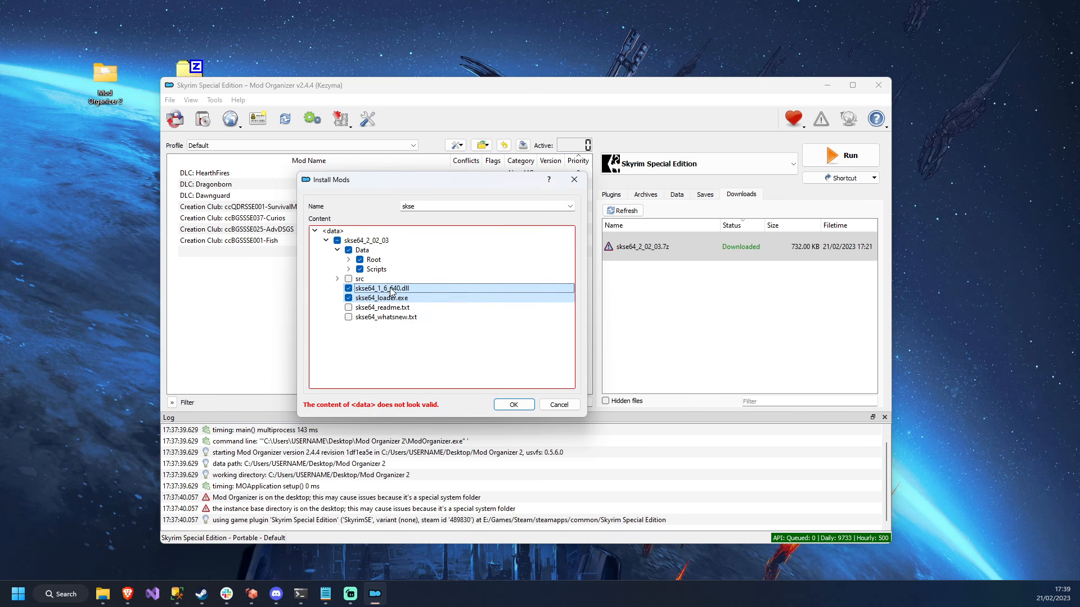
pyautogui.moveTo(394, 290); pyautogui.dragTo(409, 263)
# Step: Set the archive's Data folder as the mod's <data> directory
pyautogui.click(364, 252)
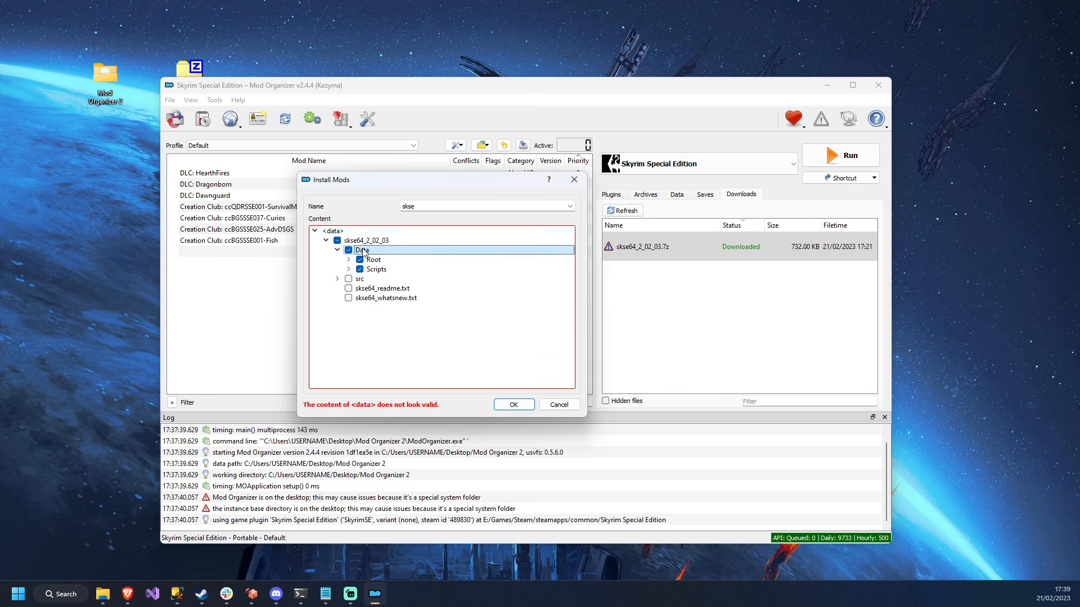
pyautogui.rightClick(363, 253)
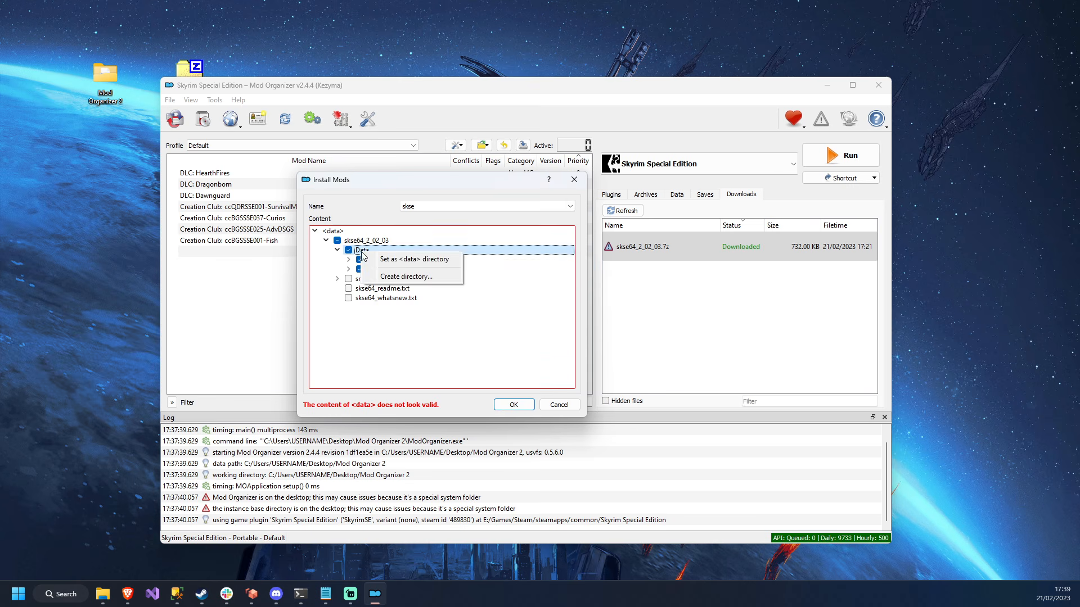
pyautogui.click(389, 257)
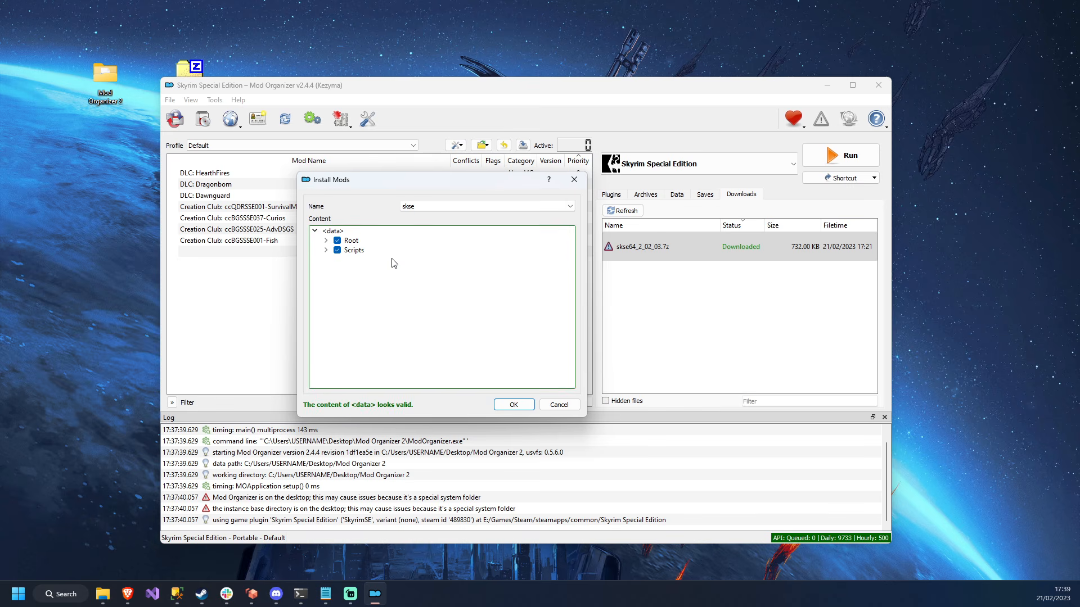
# Step: Check the contents of the Scripts and Root folders under <data>
pyautogui.click(326, 250)
pyautogui.click(327, 250)
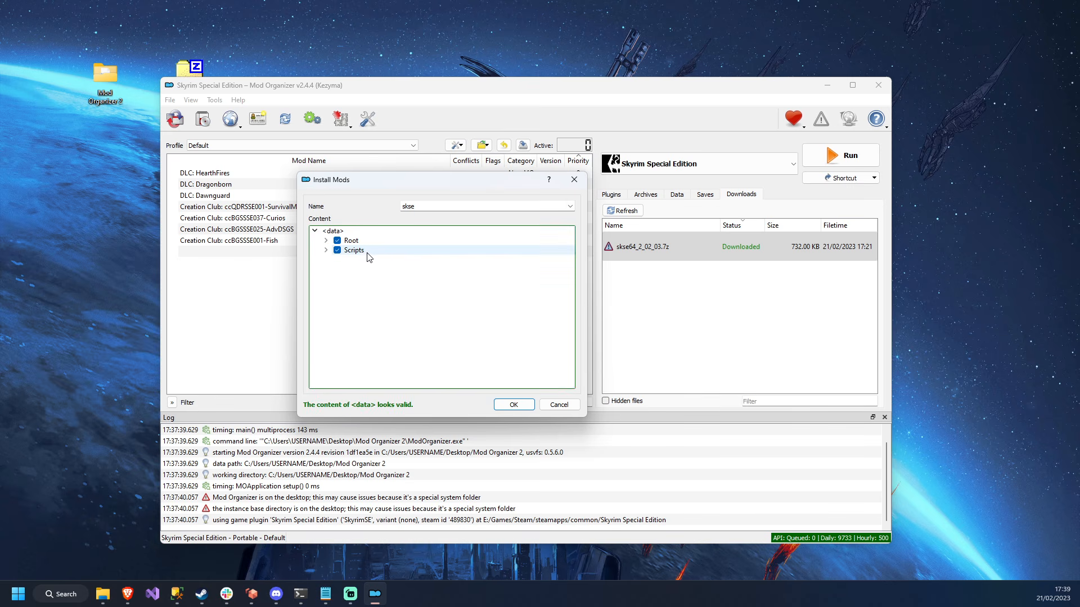
pyautogui.click(391, 253)
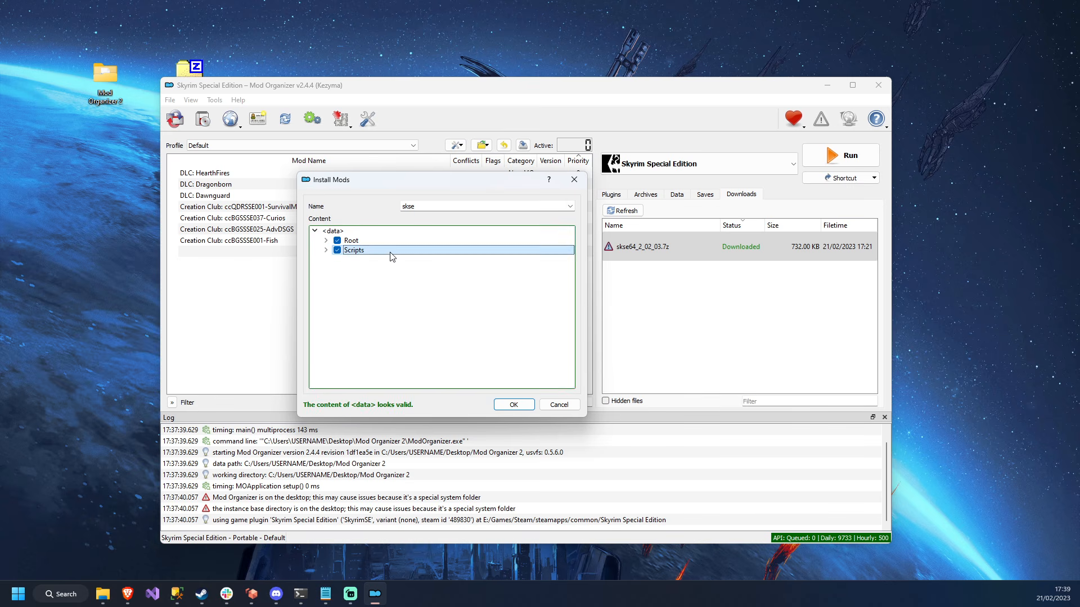
pyautogui.click(342, 243)
pyautogui.click(325, 241)
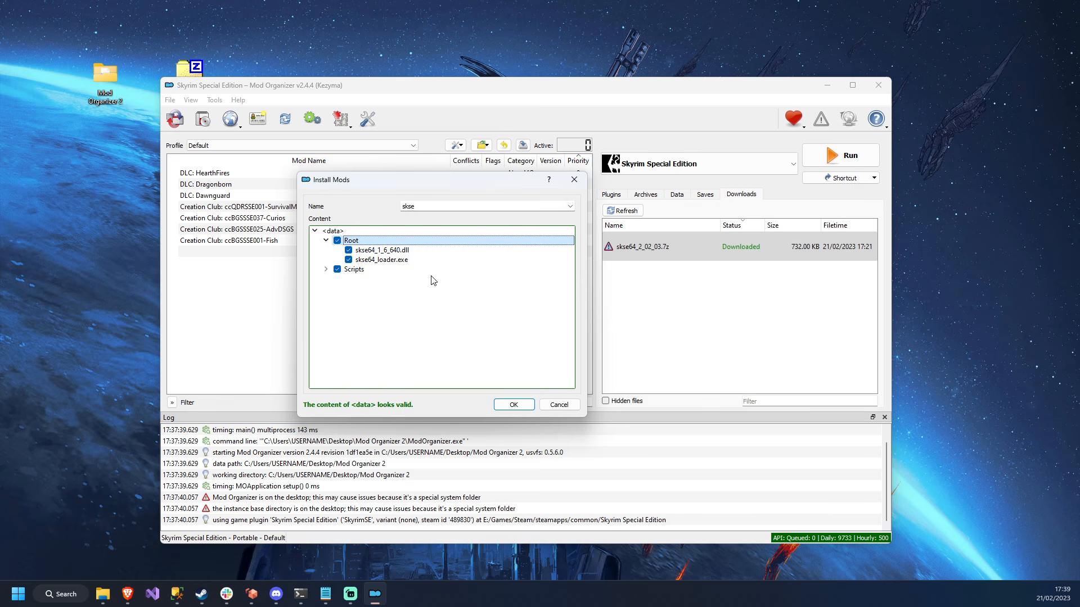
# Step: Create a Data directory inside Root, move the Scripts folder into it and expand it
pyautogui.rightClick(374, 241)
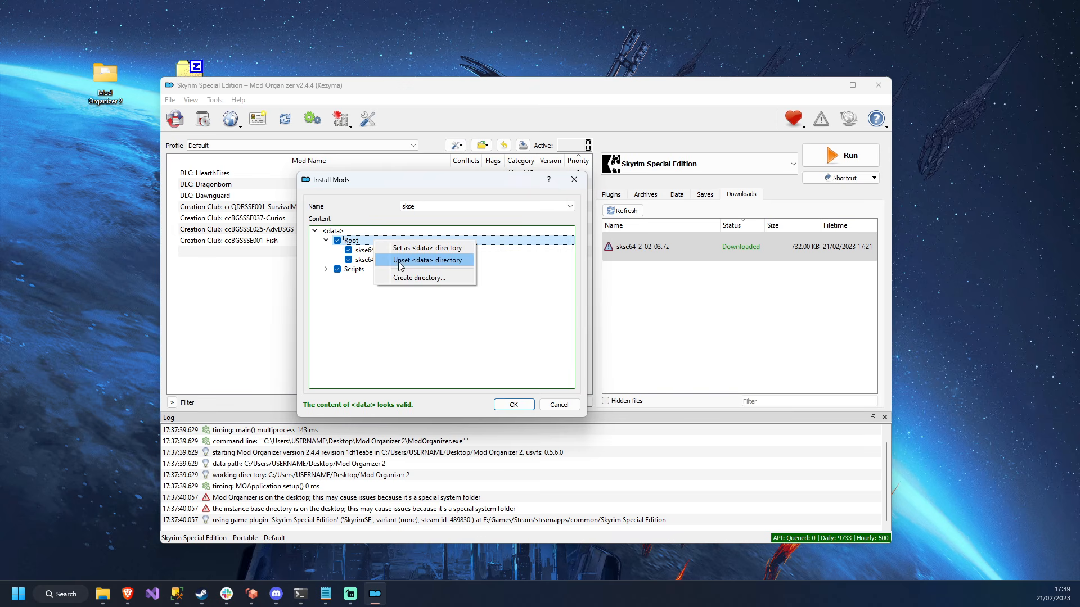
pyautogui.click(409, 279)
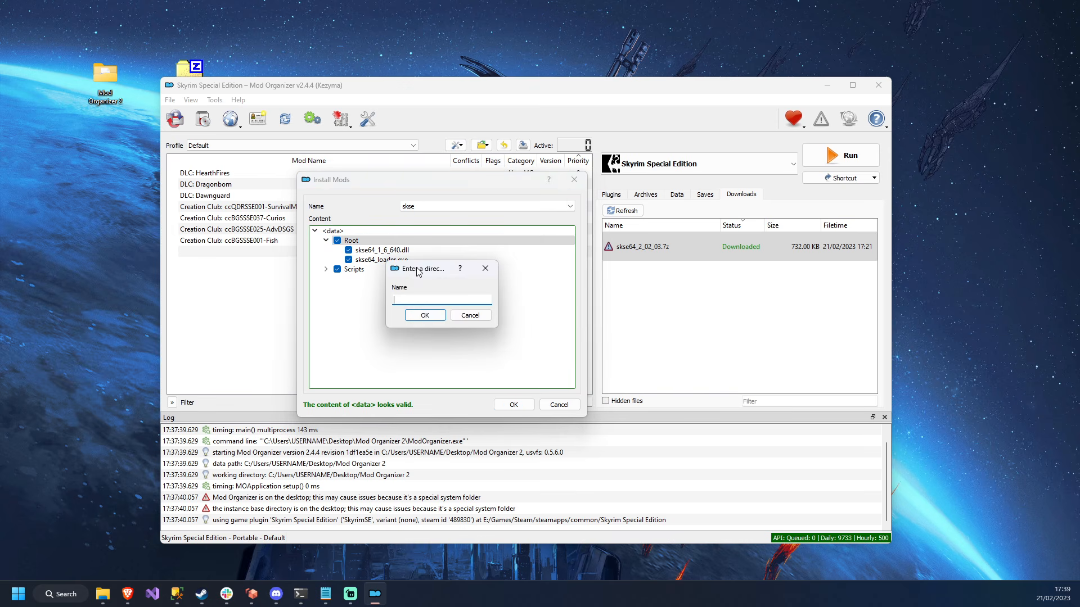
pyautogui.write('Data')
pyautogui.click(425, 315)
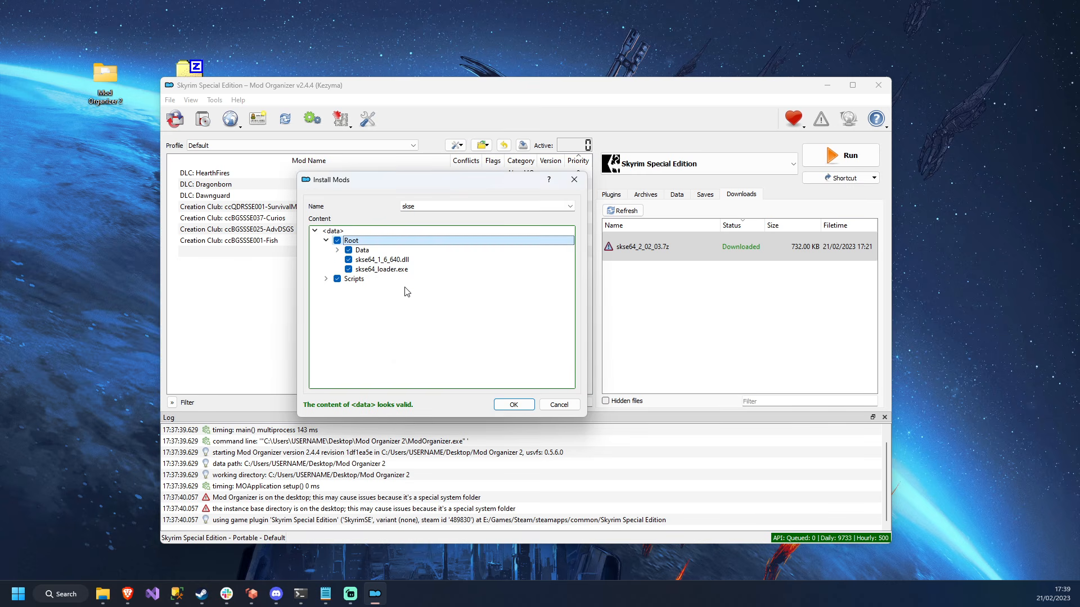
pyautogui.moveTo(354, 279); pyautogui.dragTo(343, 252)
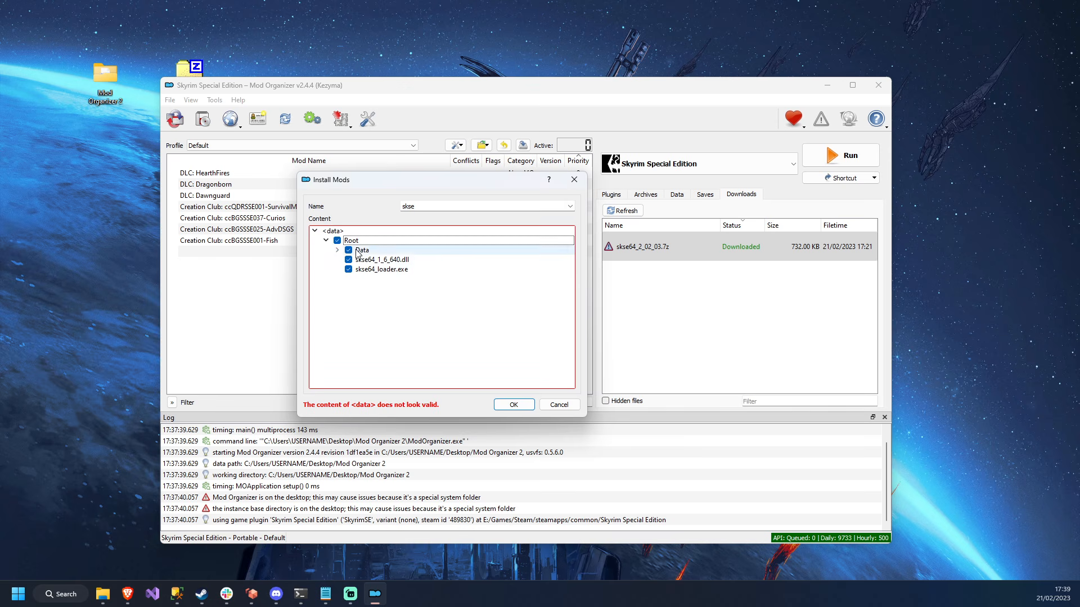
pyautogui.click(337, 250)
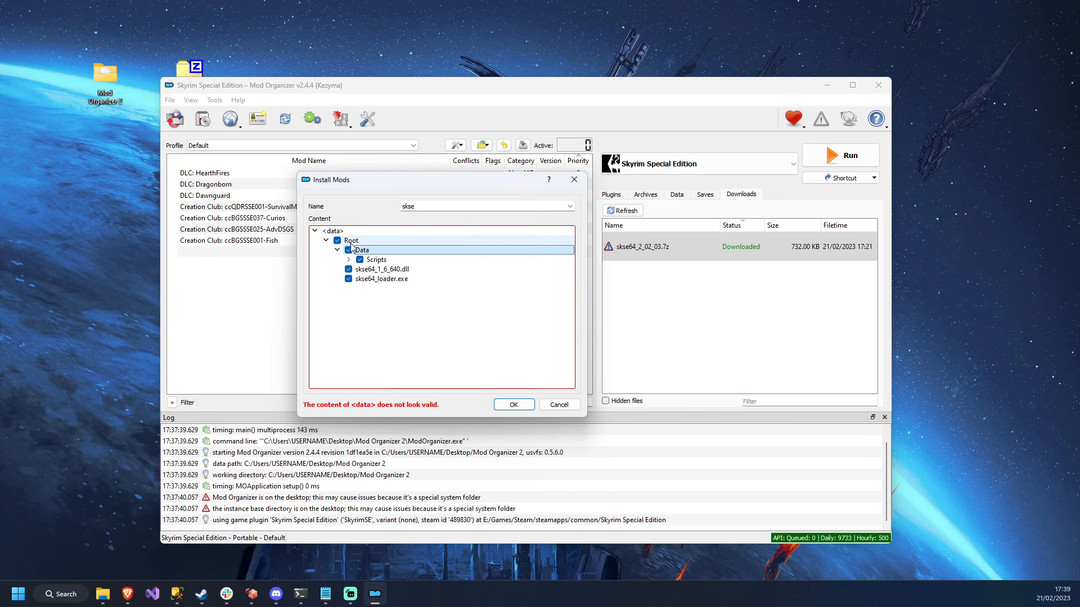
# Step: Move the Scripts folder from Root's Data folder back directly under <data>
pyautogui.click(383, 263)
pyautogui.moveTo(385, 262); pyautogui.dragTo(360, 233)
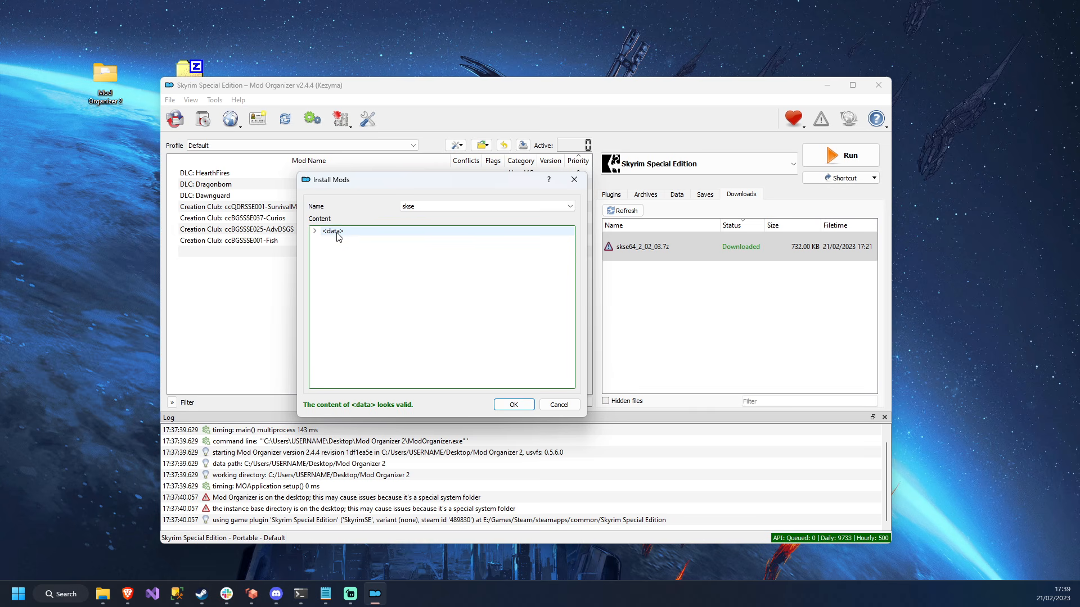
pyautogui.click(315, 232)
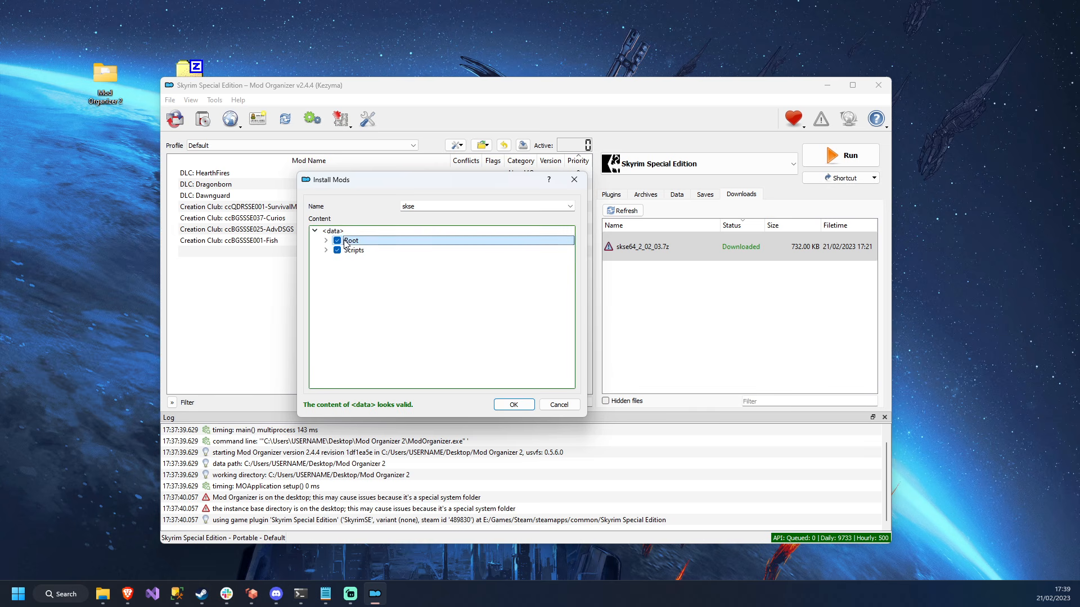
# Step: Review the Root and Scripts folders once more and install the mod under the name skse
pyautogui.click(326, 241)
pyautogui.click(326, 250)
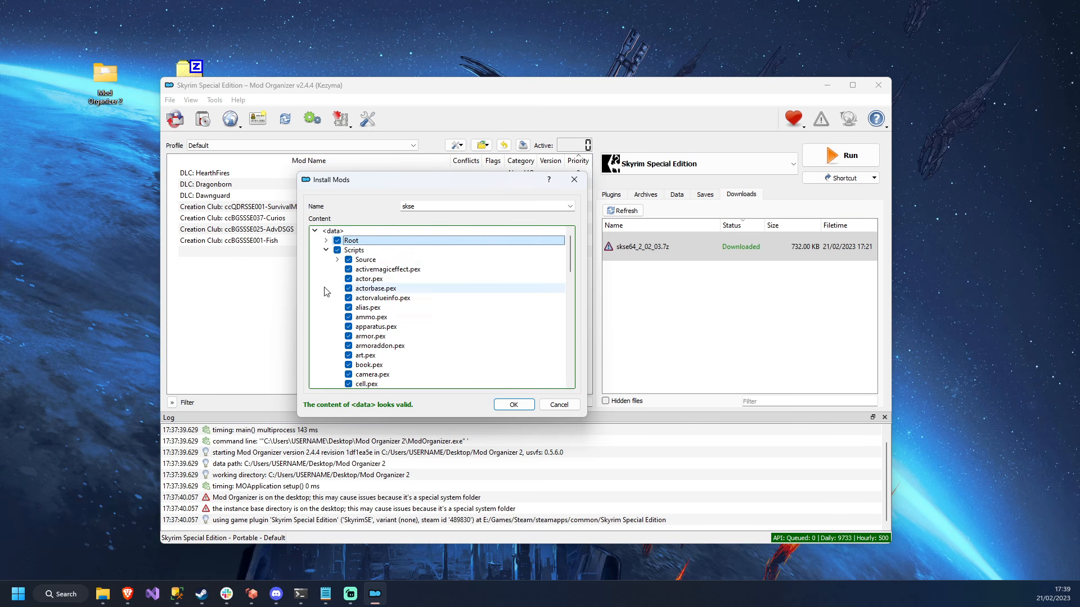
pyautogui.click(326, 250)
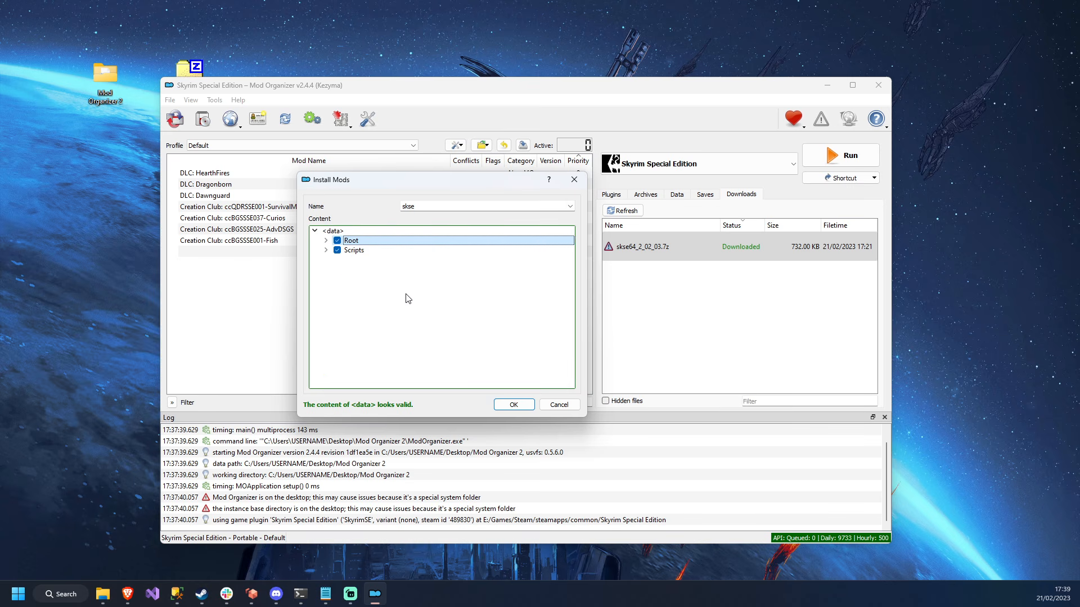
pyautogui.click(513, 405)
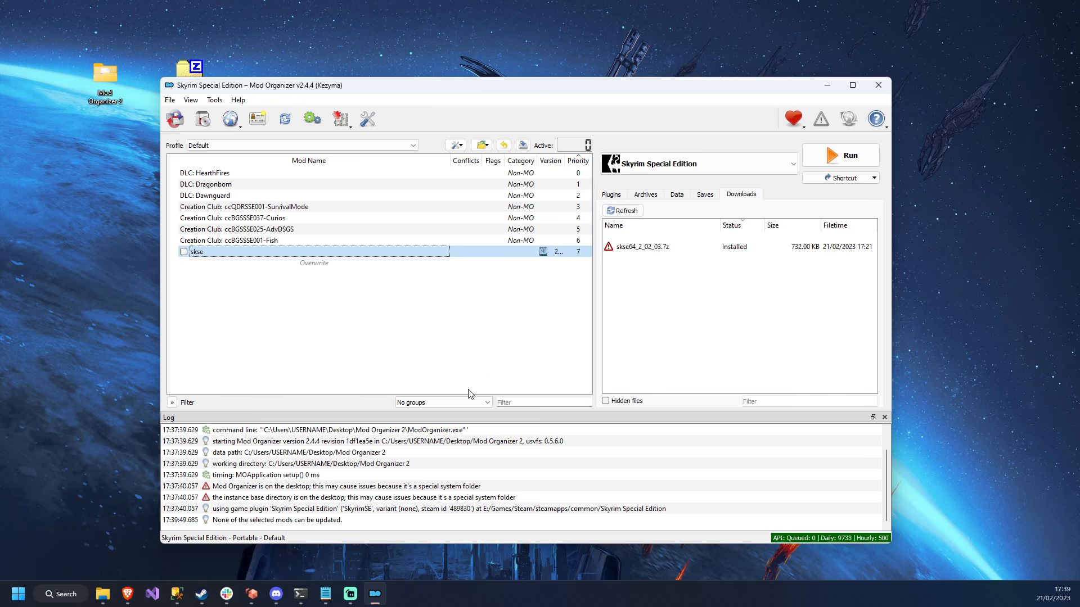
# Step: Enable the skse mod in the mod list and check the available executables without changing the selection
pyautogui.moveTo(403, 89); pyautogui.dragTo(396, 79)
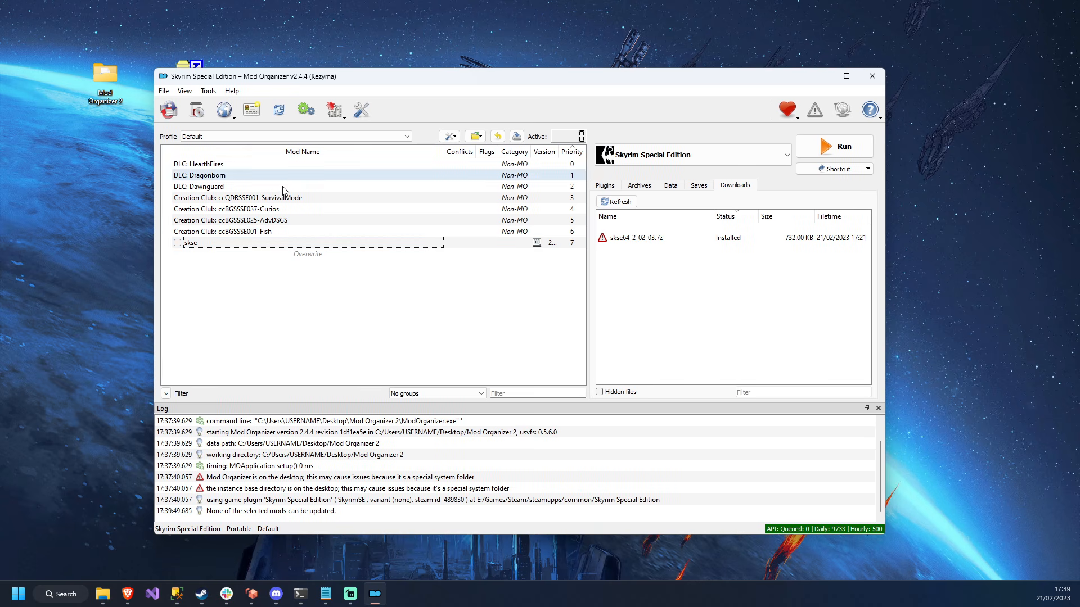
pyautogui.click(664, 155)
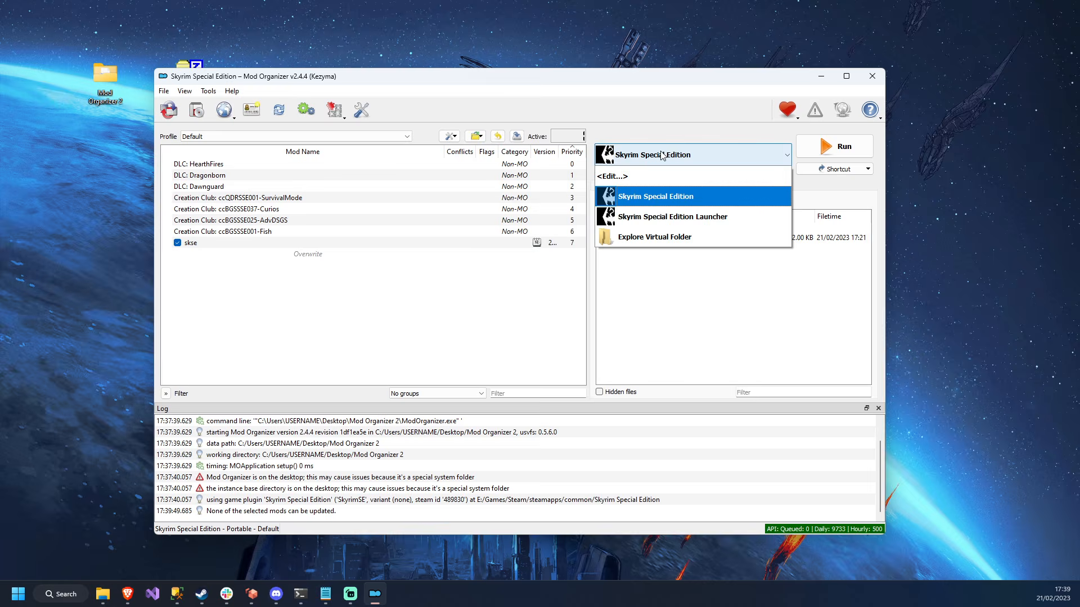
pyautogui.click(347, 284)
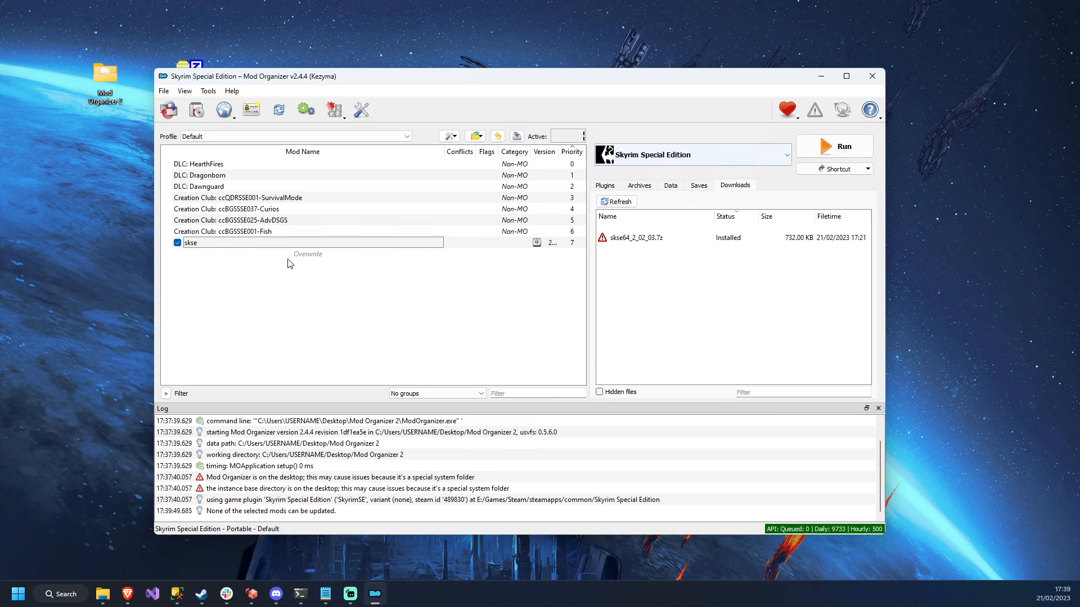
# Step: Open the skse mod's information, show its file tree and open the mod folder in File Explorer
pyautogui.doubleClick(347, 243)
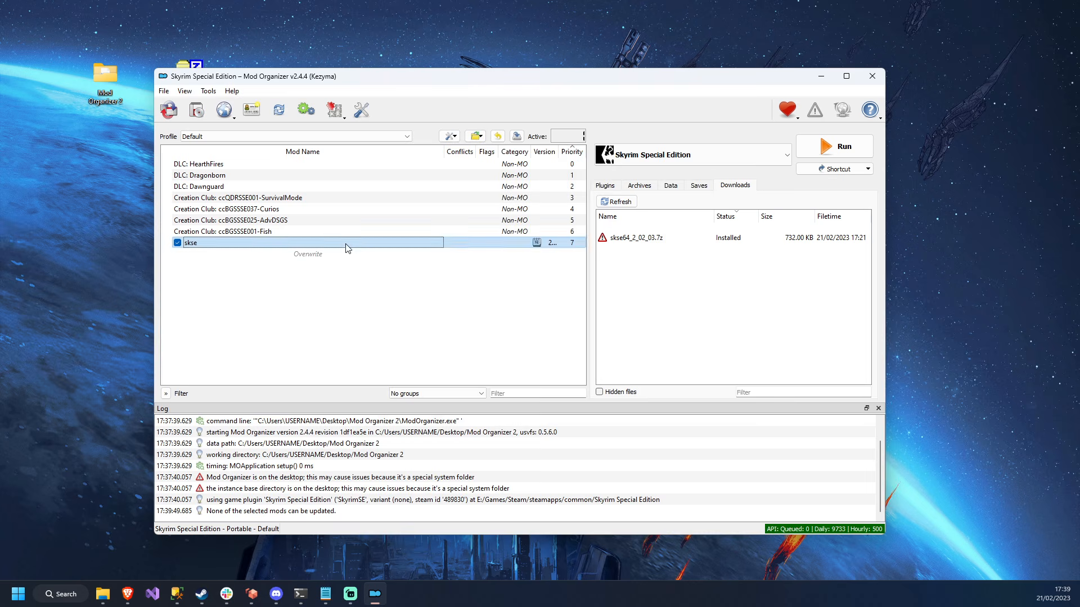
pyautogui.moveTo(472, 160); pyautogui.dragTo(359, 163)
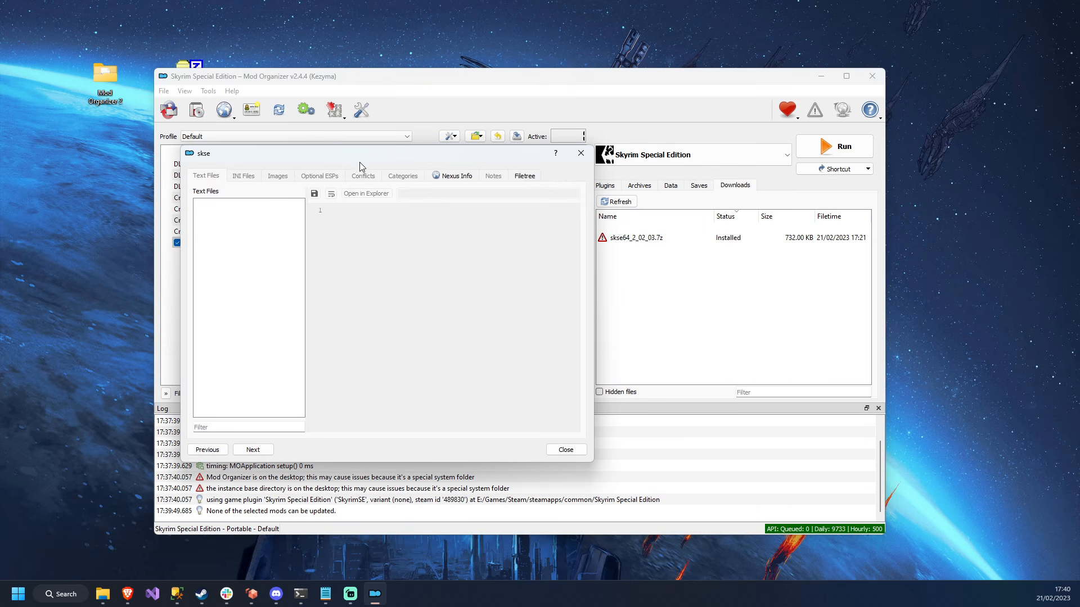
pyautogui.click(524, 177)
pyautogui.click(248, 194)
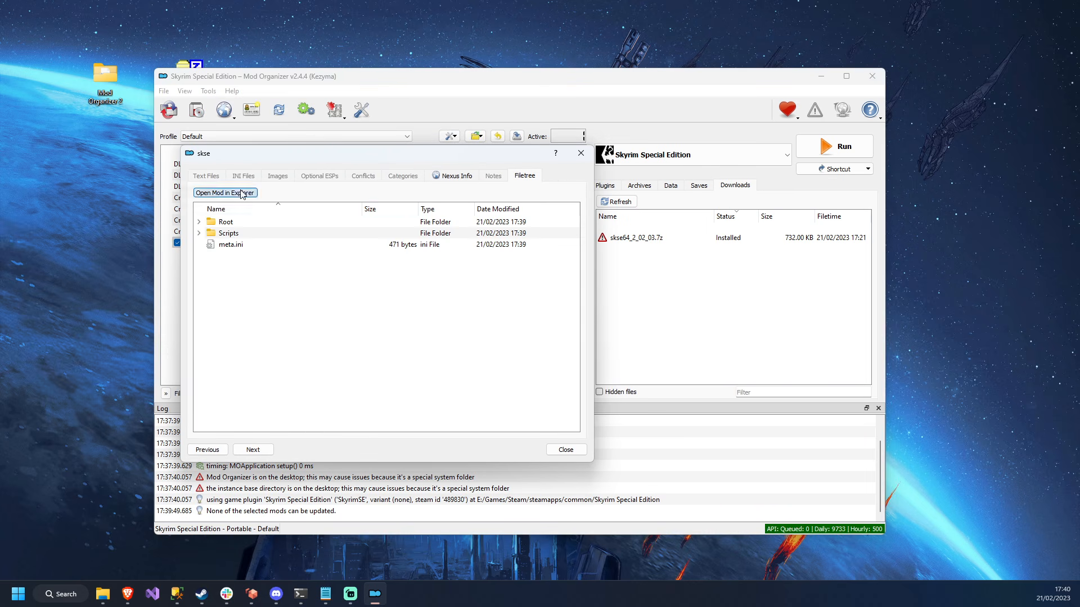
pyautogui.moveTo(557, 147); pyautogui.dragTo(351, 147)
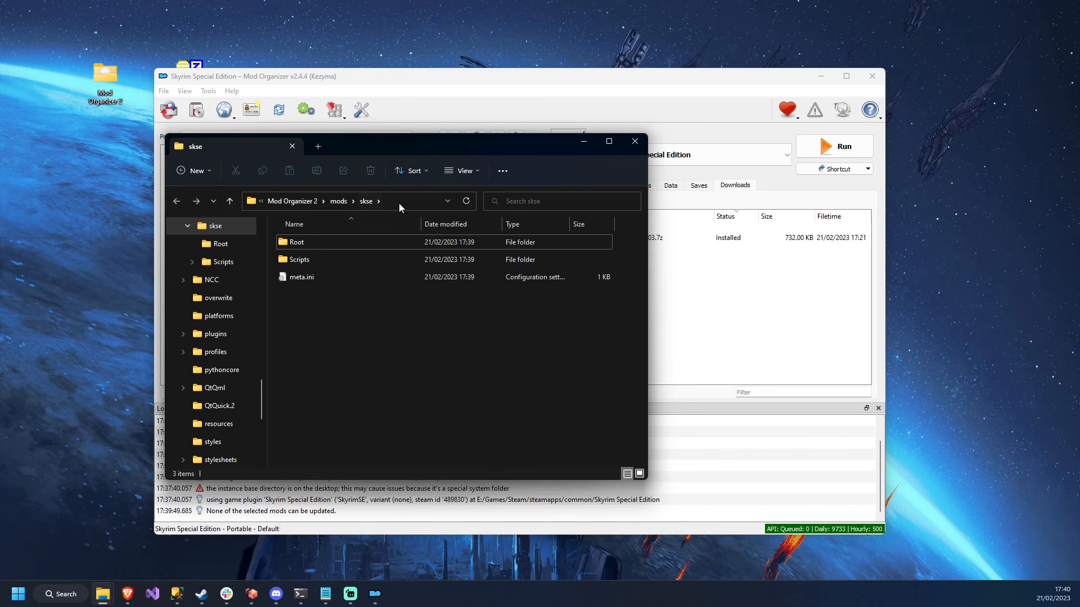
# Step: Copy the full path of the skse mod folder and select its Scripts folder
pyautogui.click(401, 200)
pyautogui.rightClick(377, 201)
pyautogui.click(402, 241)
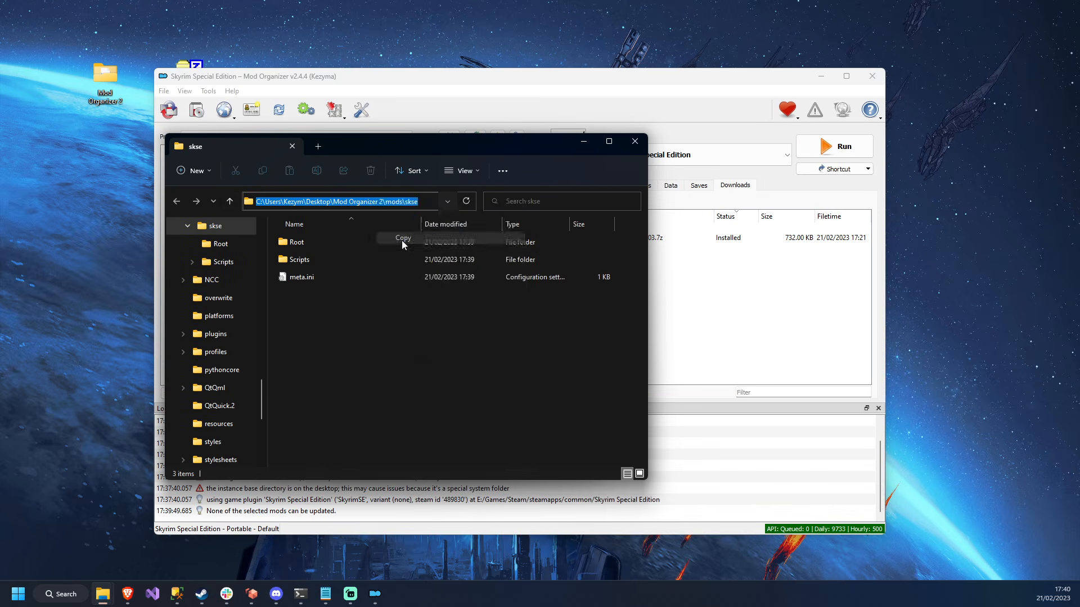
pyautogui.click(366, 312)
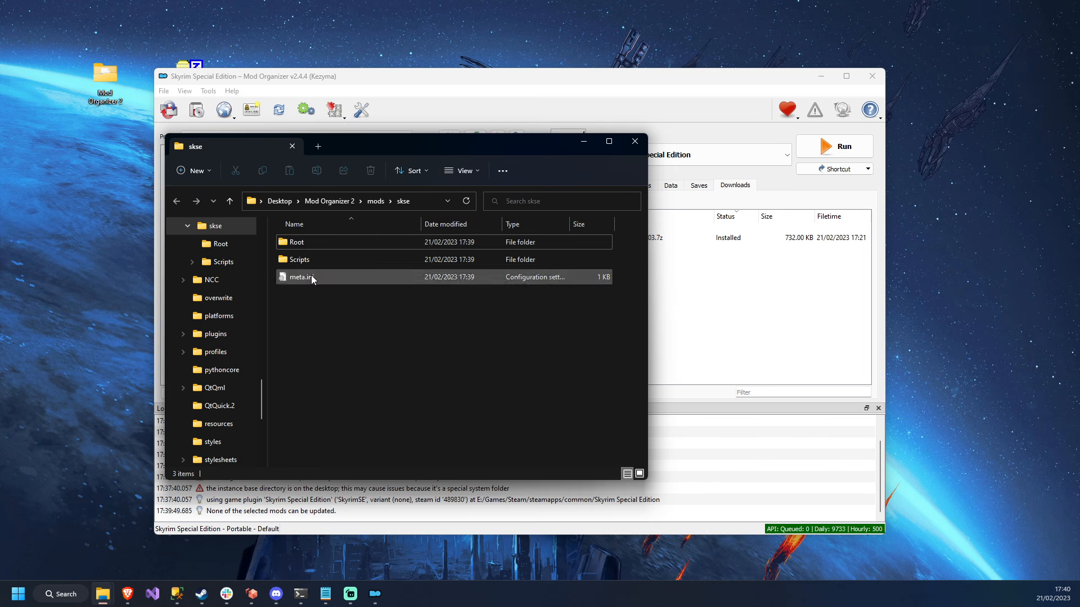
pyautogui.click(322, 259)
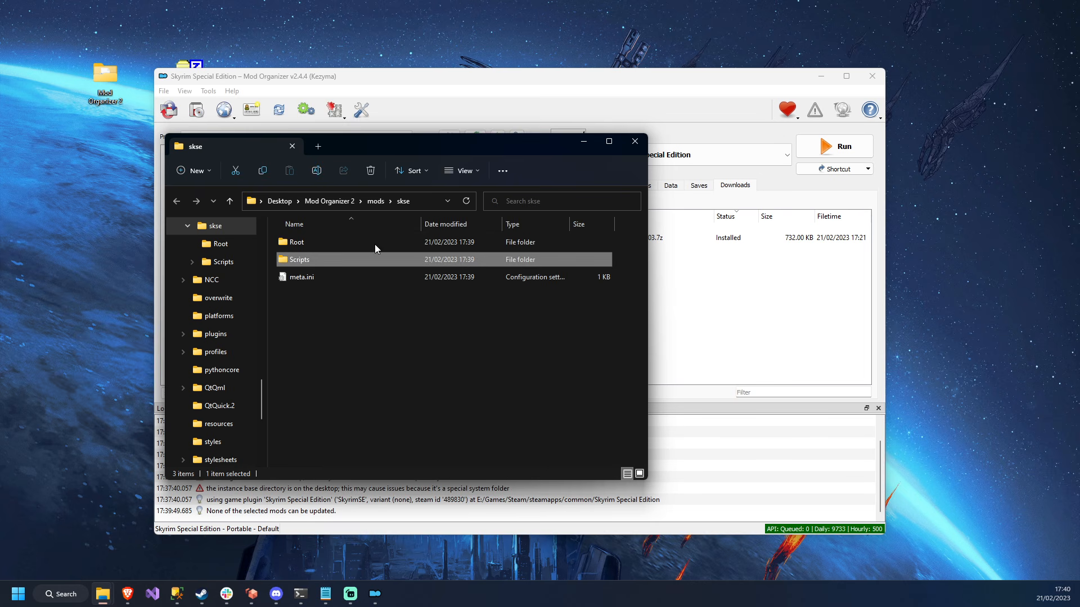
pyautogui.moveTo(413, 144); pyautogui.dragTo(452, 148)
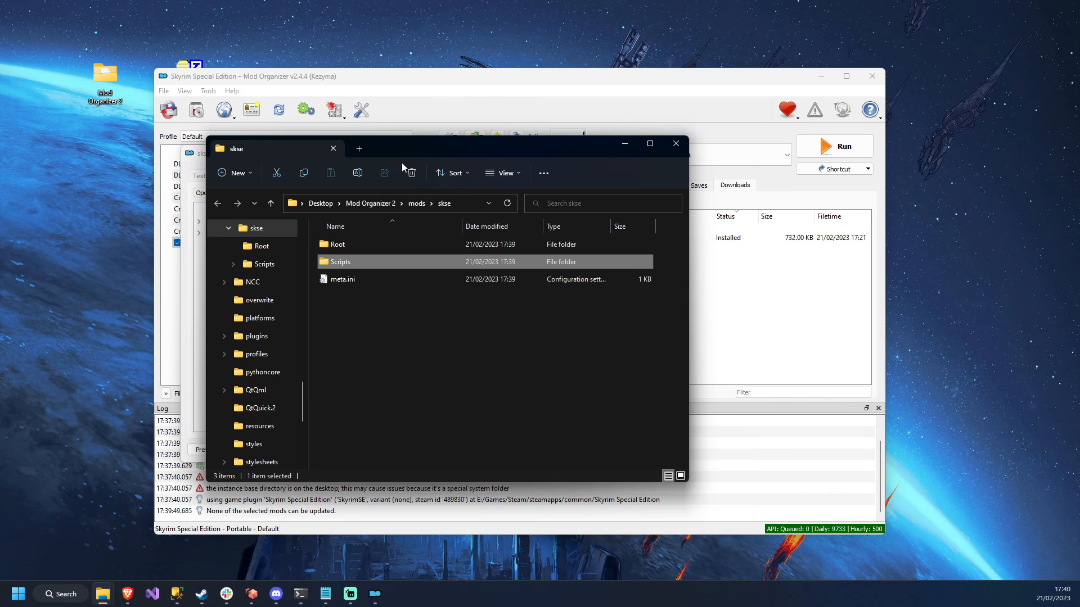
# Step: Browse from the desktop Mod Organizer 2 folder through mods to skse to locate the mod files, and close that window
pyautogui.click(106, 73)
pyautogui.doubleClick(107, 73)
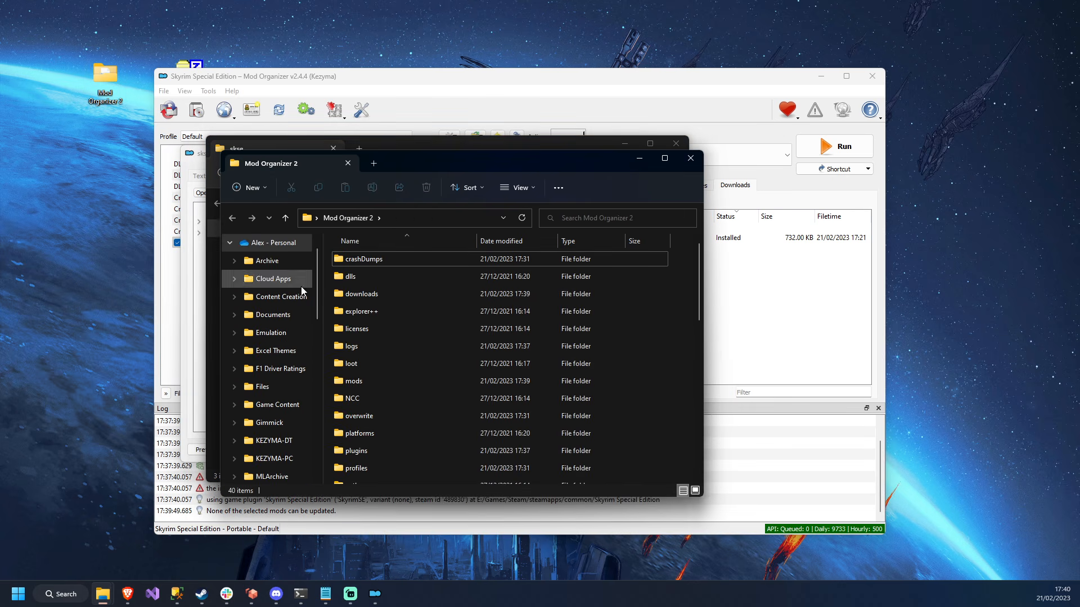
pyautogui.click(360, 382)
pyautogui.doubleClick(362, 382)
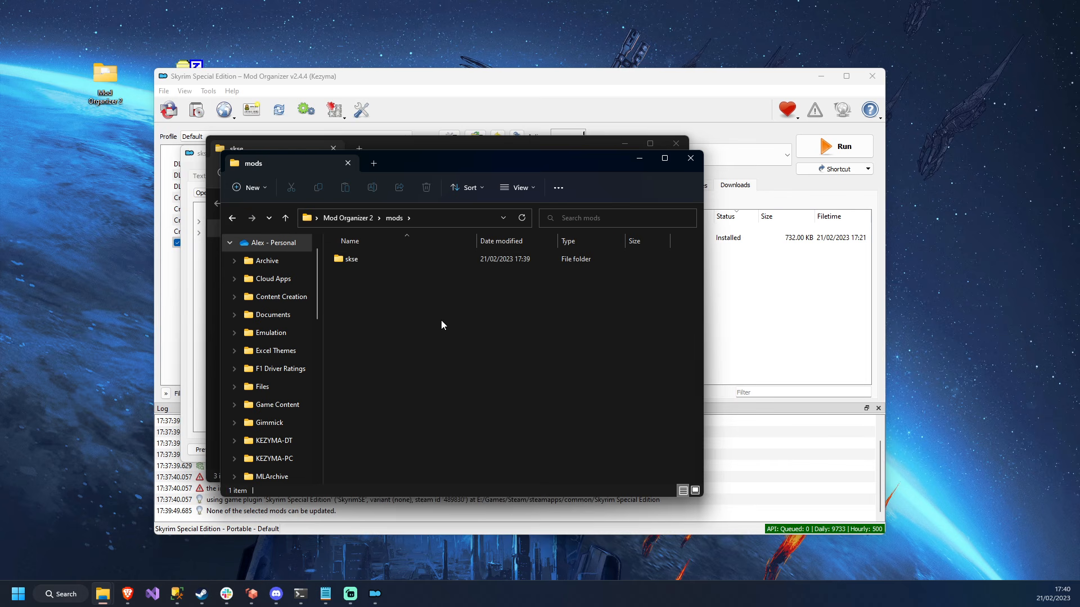
pyautogui.doubleClick(362, 260)
pyautogui.click(691, 158)
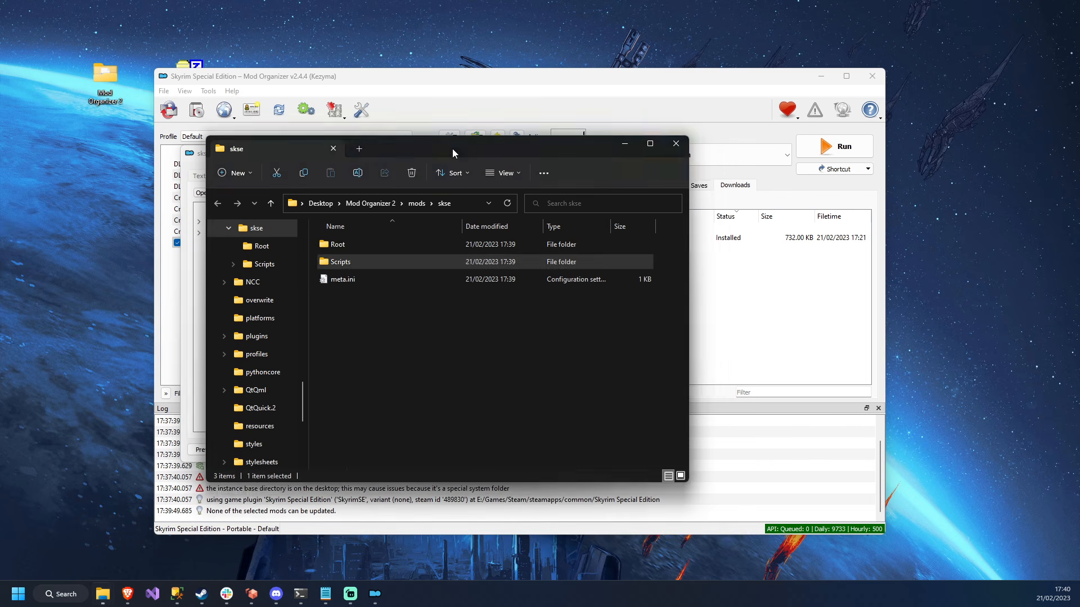
# Step: Copy the skse mod folder's path again and close both the folder window and the mod's information
pyautogui.moveTo(452, 149); pyautogui.dragTo(541, 147)
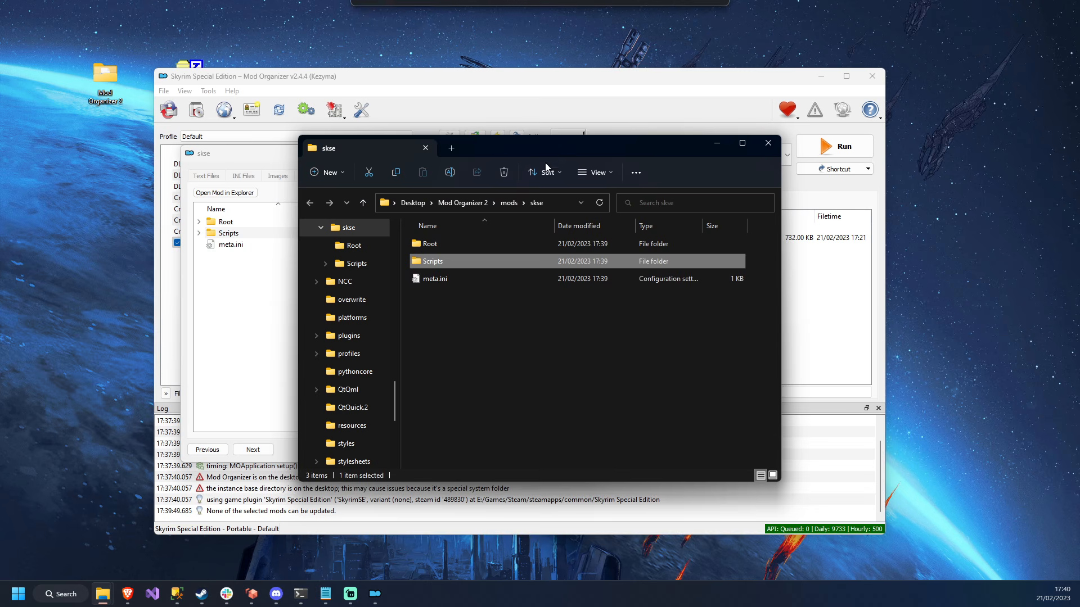
pyautogui.click(554, 204)
pyautogui.rightClick(554, 203)
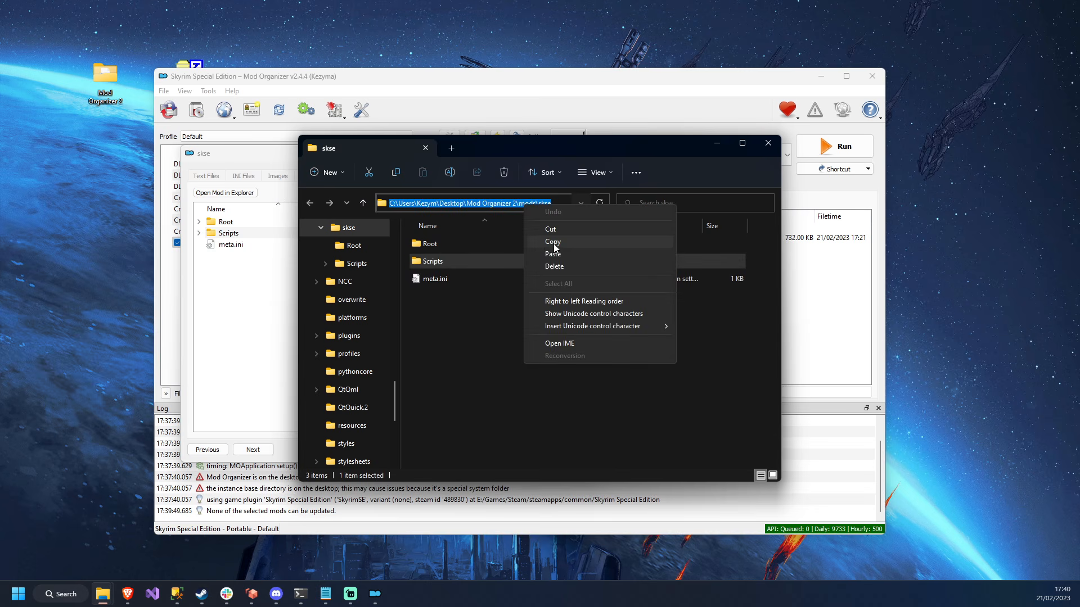
pyautogui.click(563, 248)
pyautogui.click(495, 296)
pyautogui.click(768, 143)
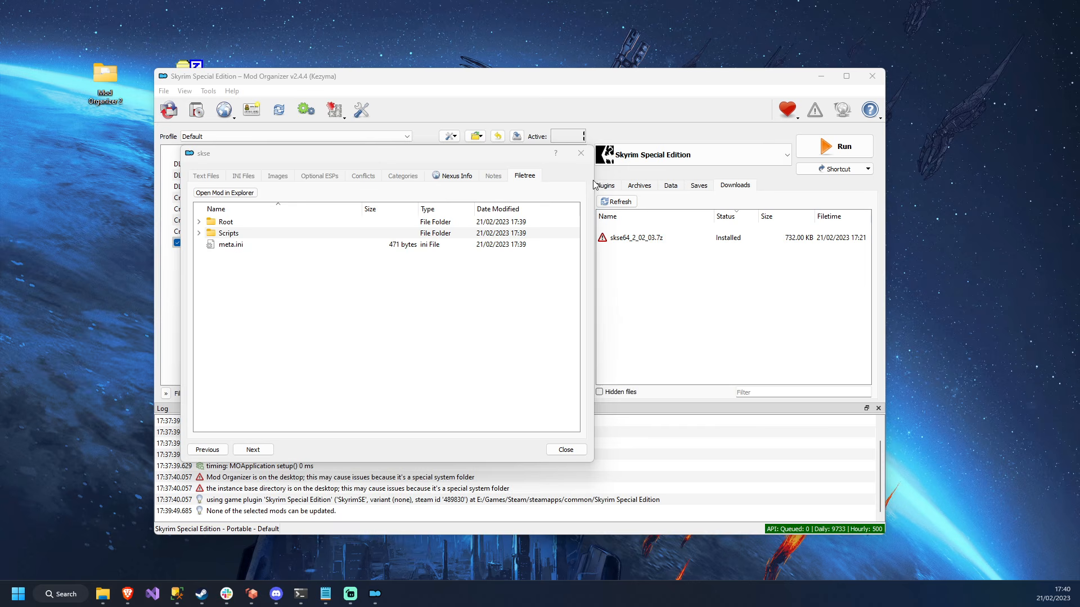
pyautogui.click(582, 157)
# Step: Start adding a new executable from file and browse to the copied mods\skse folder path
pyautogui.click(662, 157)
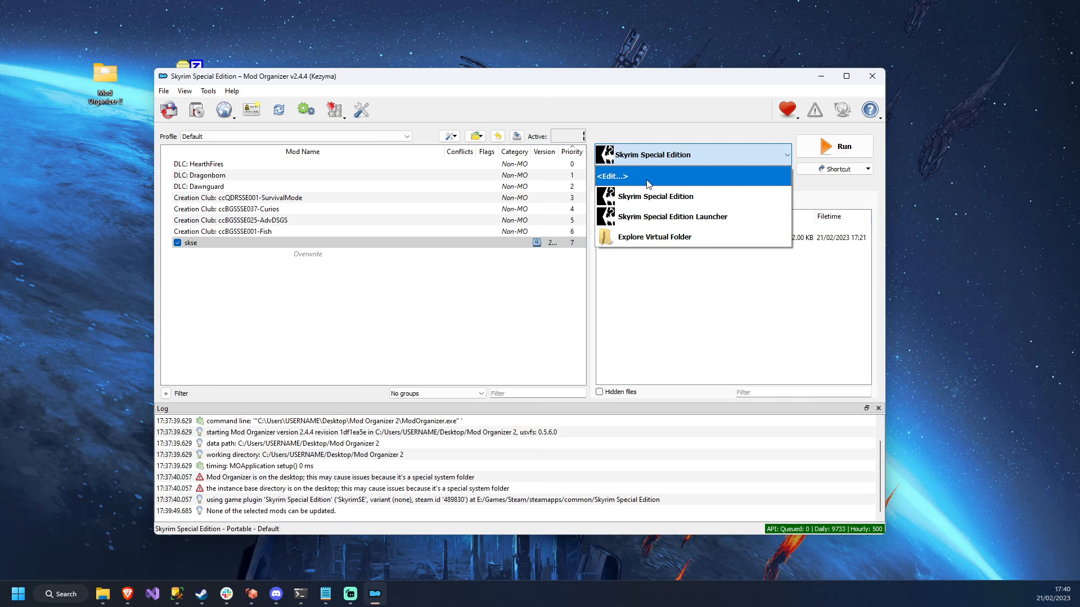
pyautogui.click(645, 176)
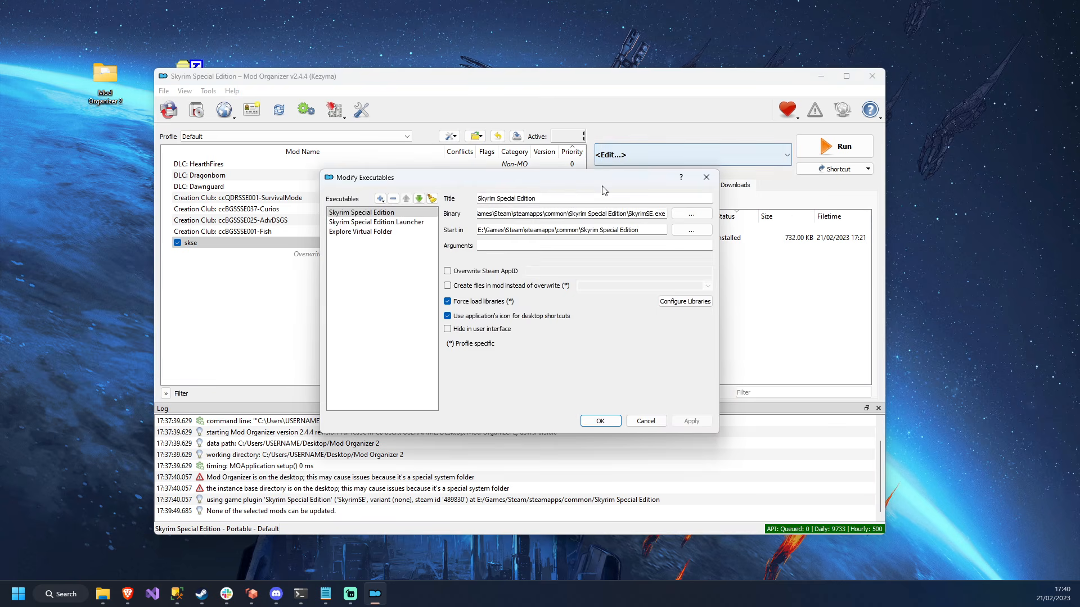
pyautogui.click(380, 199)
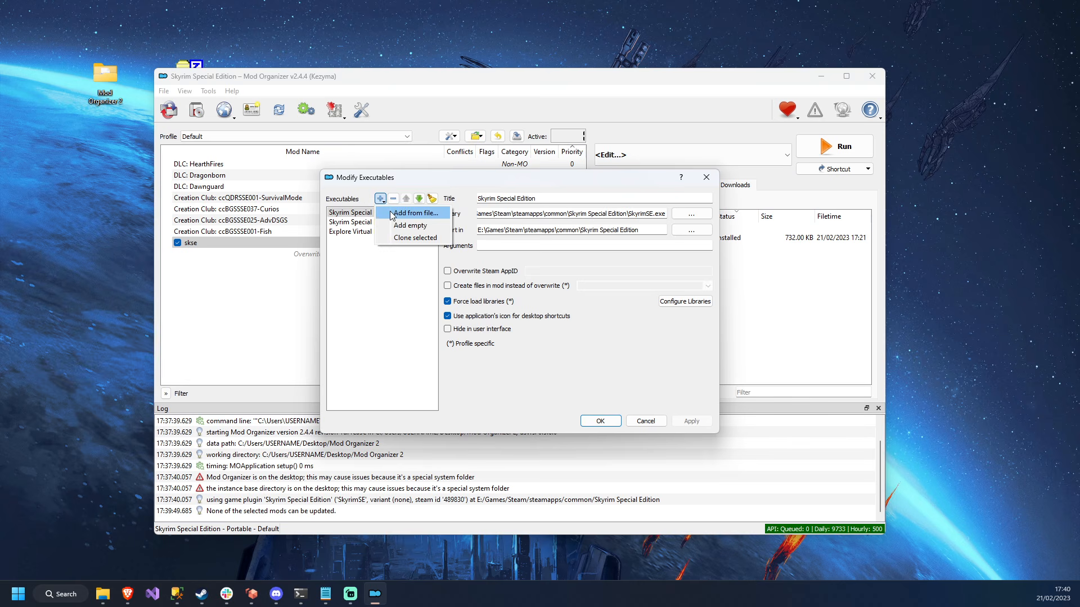
pyautogui.click(410, 213)
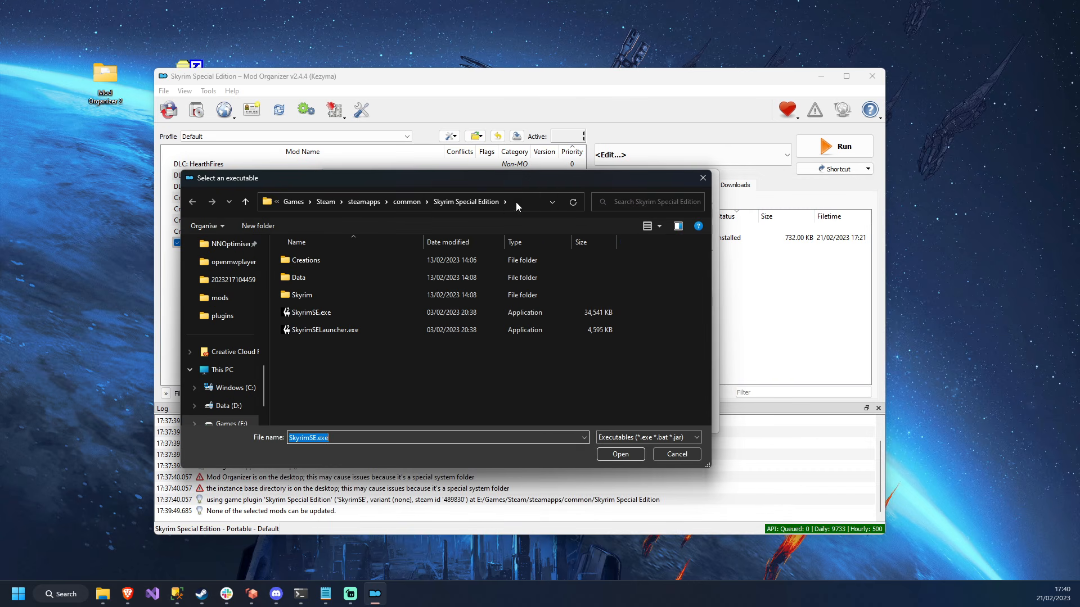
pyautogui.click(517, 202)
pyautogui.hotkey('ctrl', 'v')
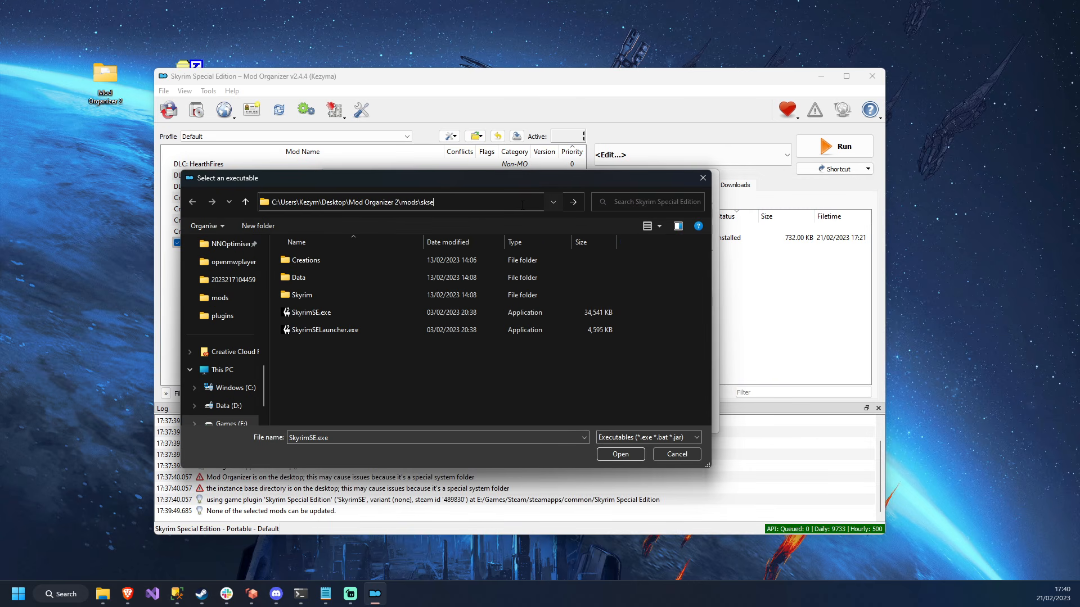
pyautogui.press('Return')
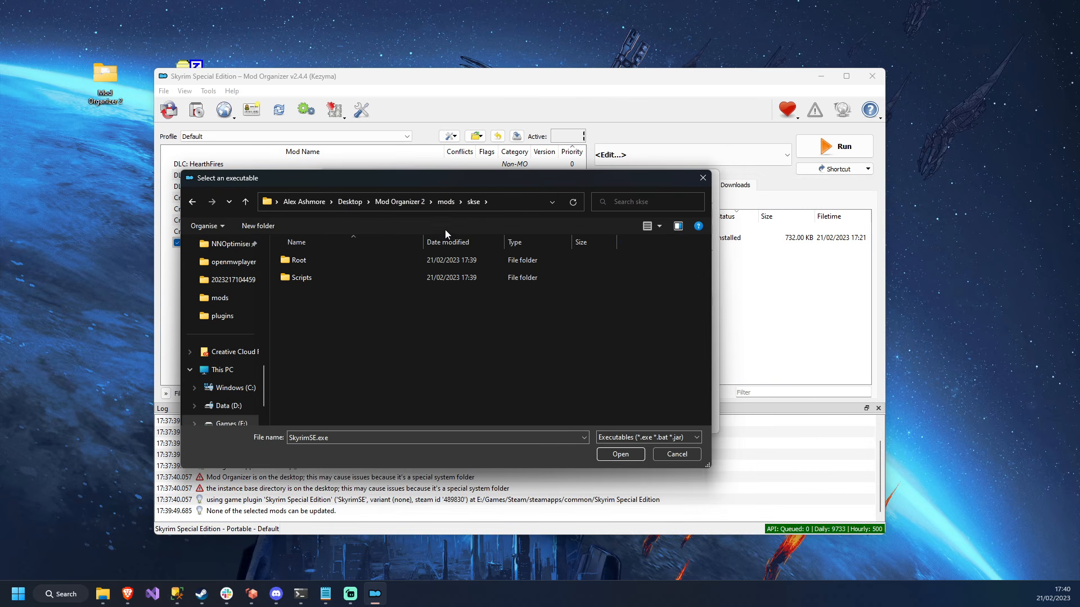
# Step: Choose skse64_loader.exe from the mod's Root folder, check its binary path and save the new executable entry
pyautogui.doubleClick(299, 262)
pyautogui.click(297, 261)
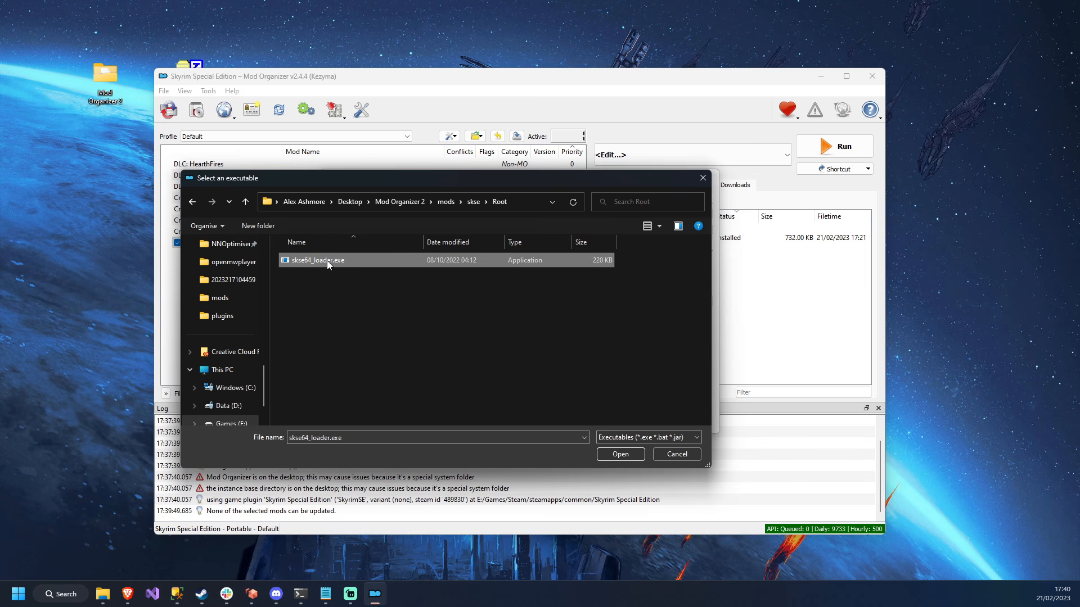
pyautogui.doubleClick(327, 261)
pyautogui.moveTo(404, 181); pyautogui.dragTo(362, 171)
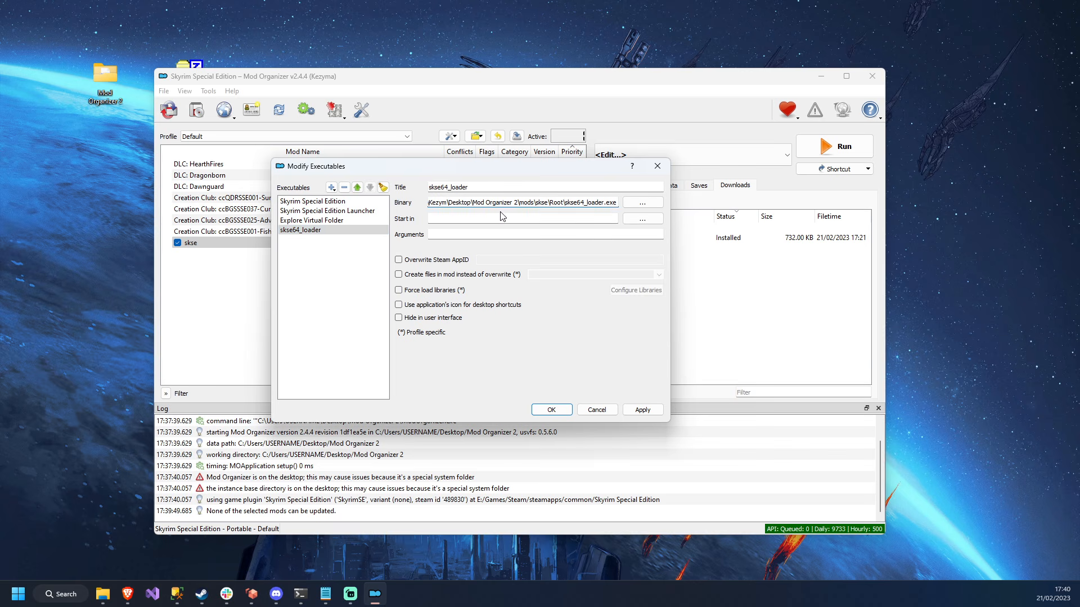
pyautogui.moveTo(524, 203); pyautogui.dragTo(650, 206)
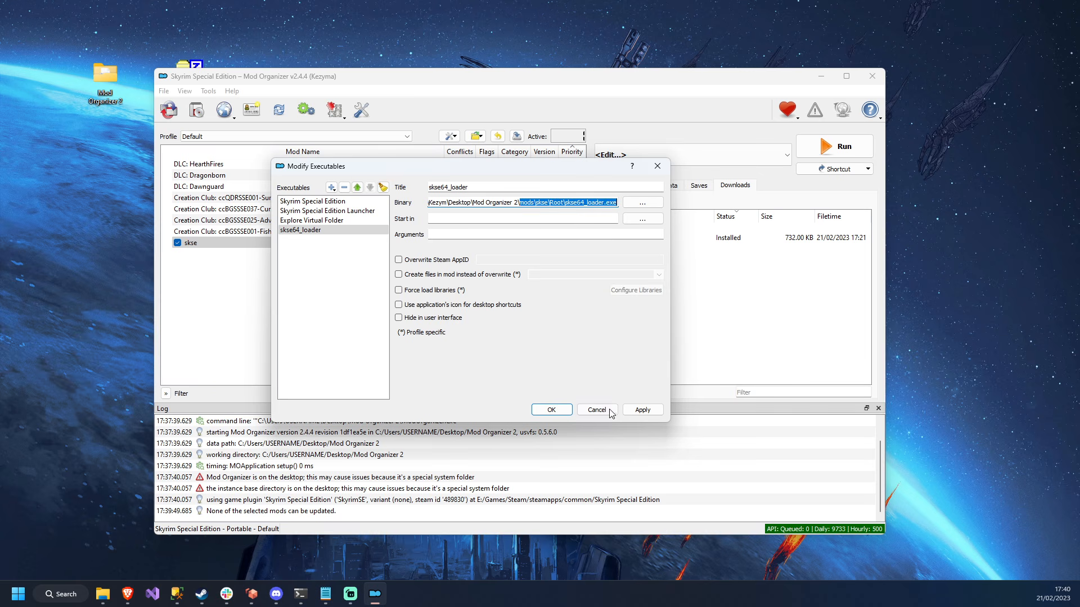
pyautogui.click(641, 410)
pyautogui.click(552, 410)
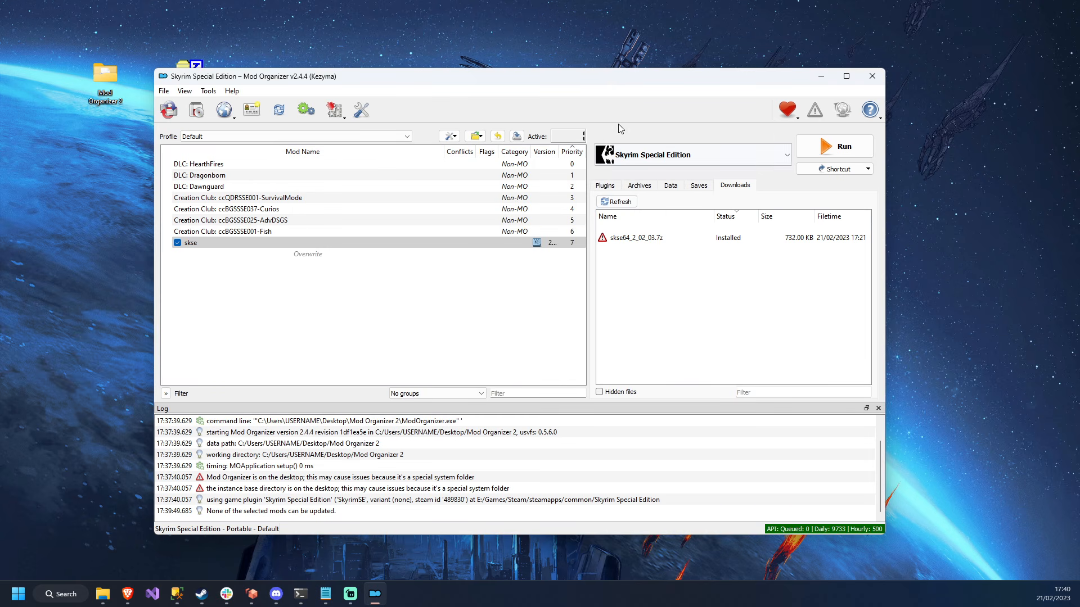
# Step: Select skse64_loader as the executable to run
pyautogui.click(647, 166)
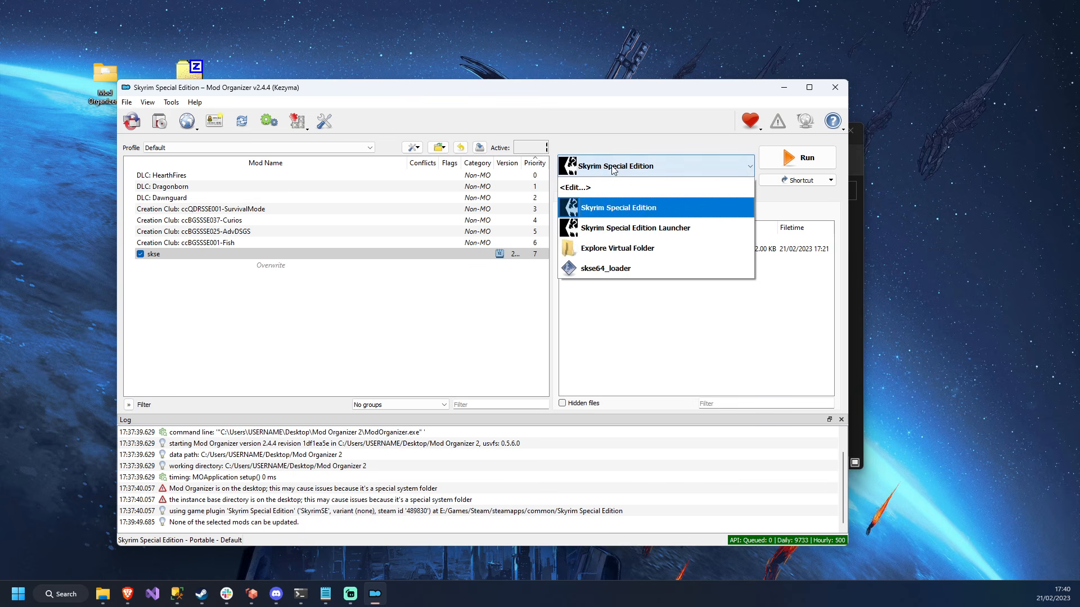
pyautogui.click(588, 268)
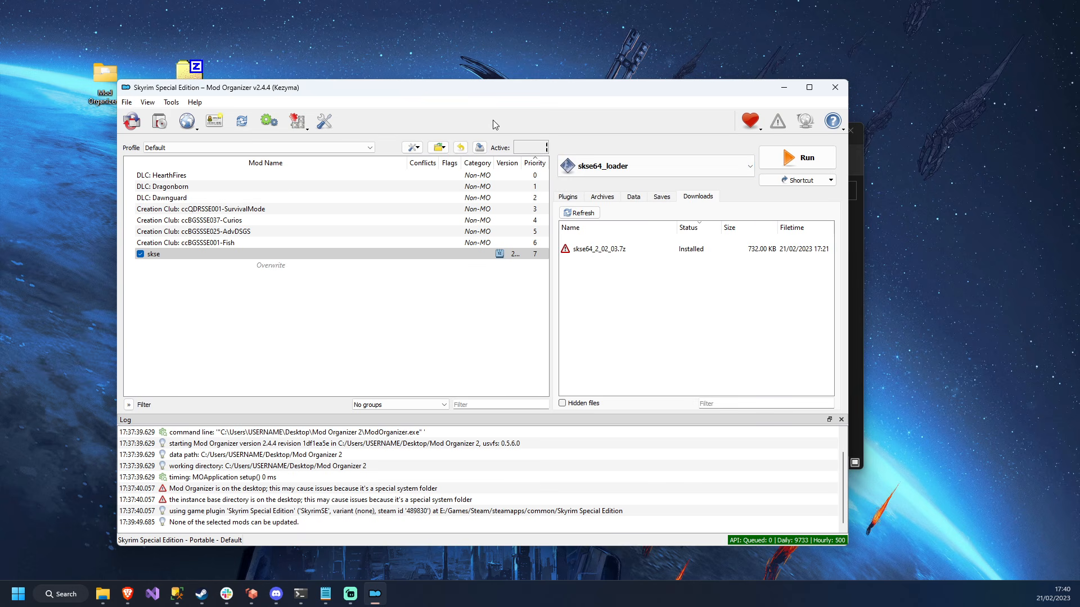
pyautogui.moveTo(481, 90); pyautogui.dragTo(514, 91)
# Step: Examine the contents of the Root folder in the skse mod's file tree and close the mod's information
pyautogui.doubleClick(214, 254)
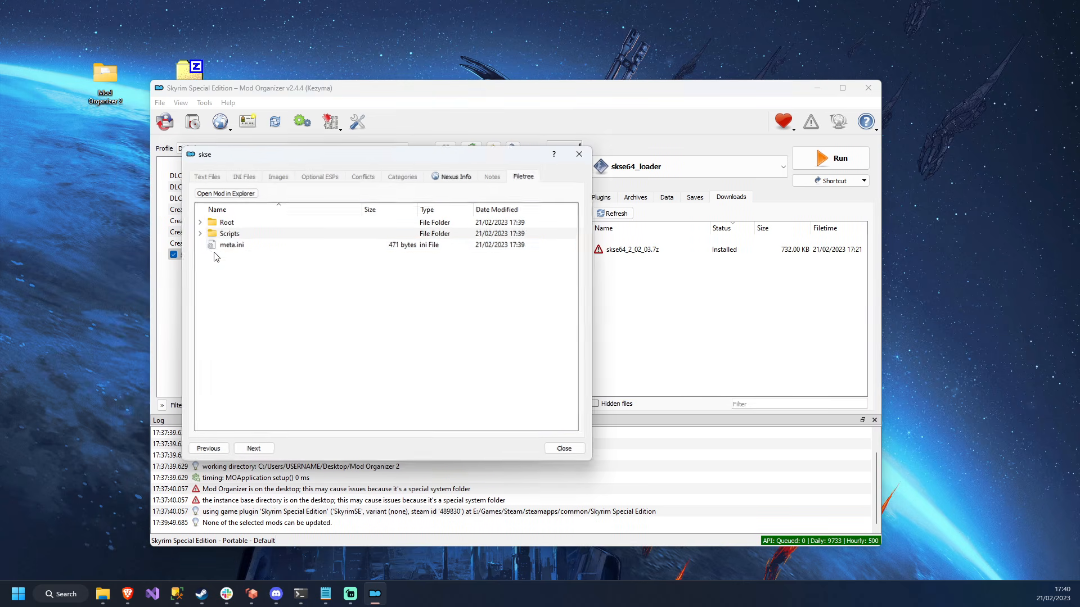
pyautogui.doubleClick(214, 226)
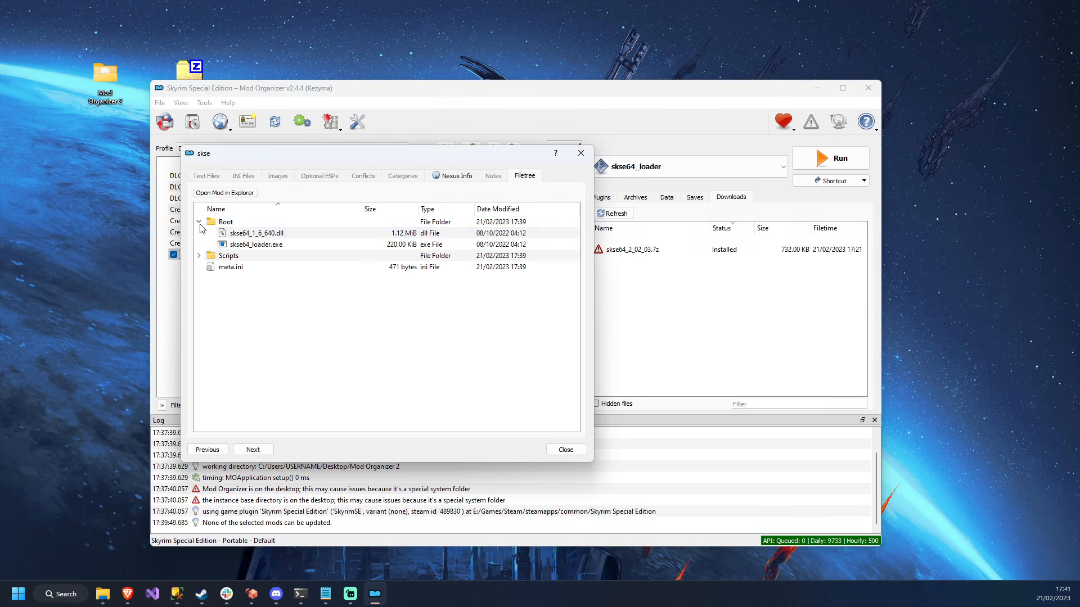
pyautogui.click(581, 153)
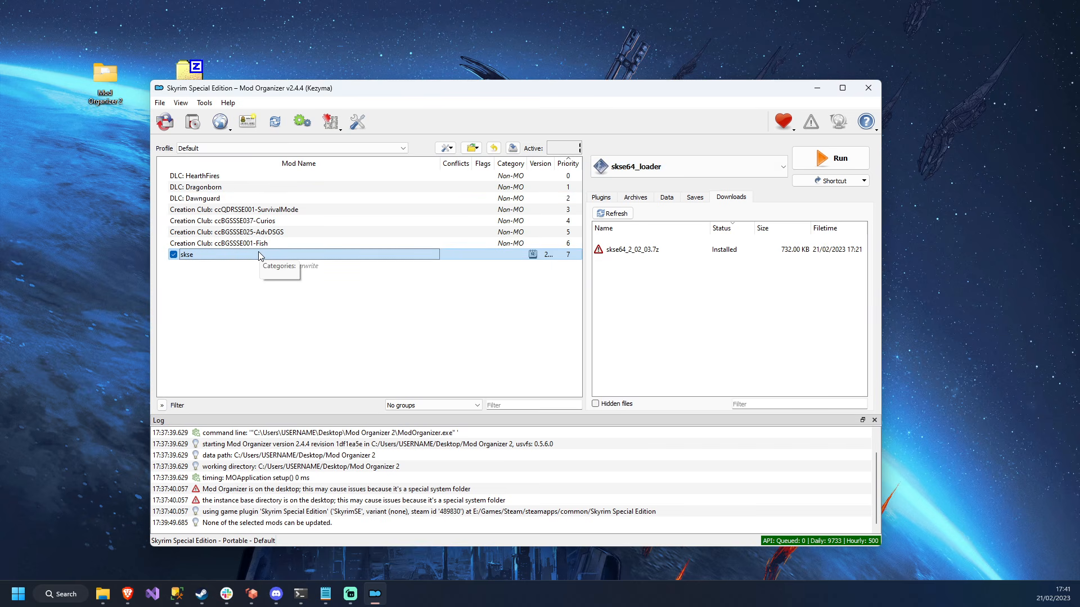
# Step: Select Explore Virtual Folder as the executable and run it
pyautogui.click(636, 166)
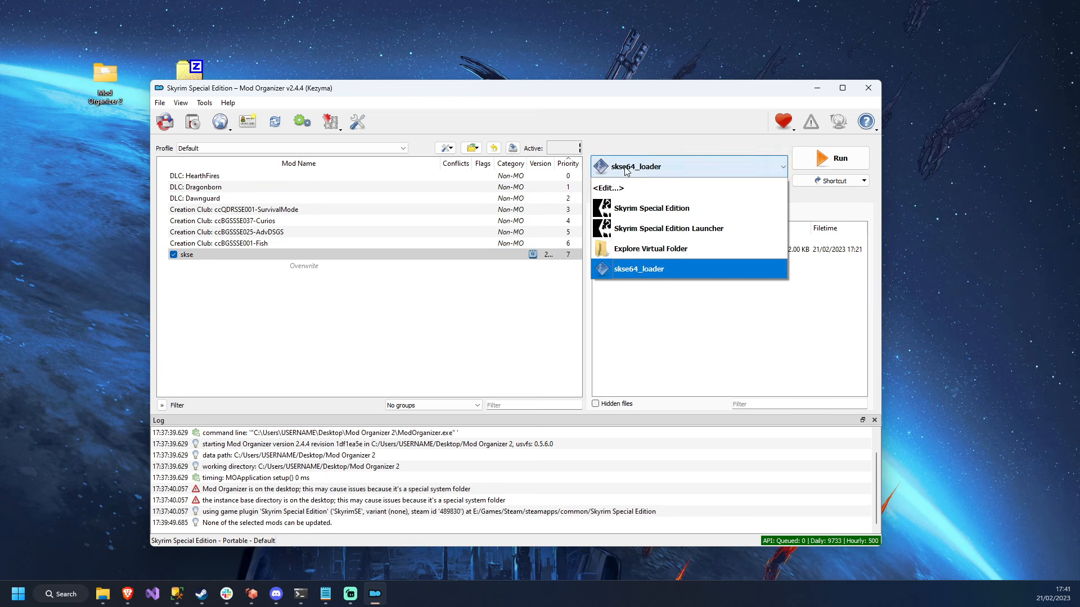
pyautogui.click(651, 251)
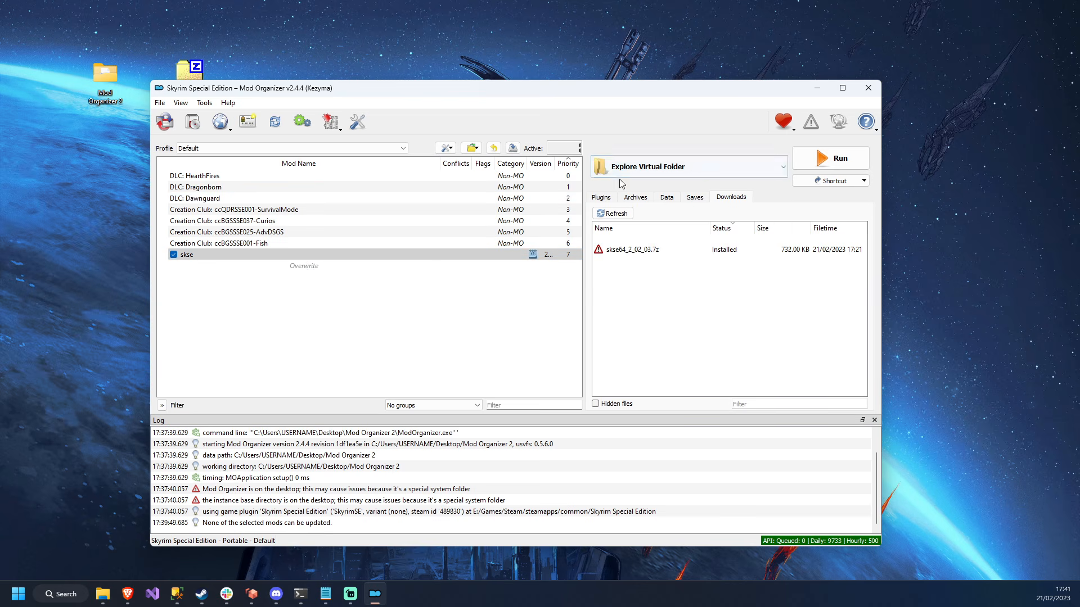
pyautogui.click(830, 159)
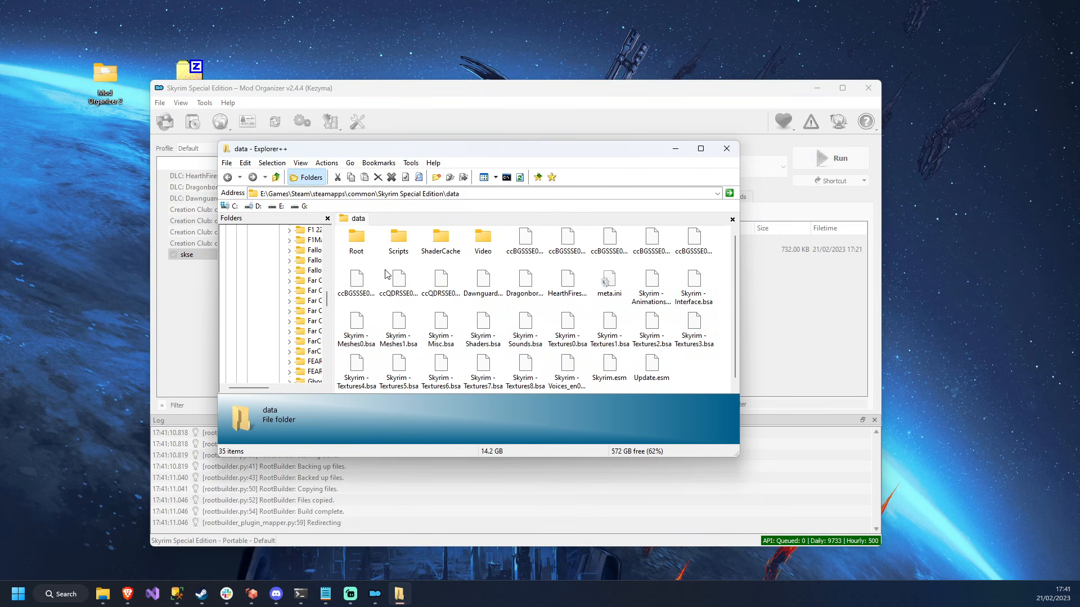
# Step: Go up from the data folder to the Skyrim Special Edition folder and examine it for the SKSE files
pyautogui.click(275, 178)
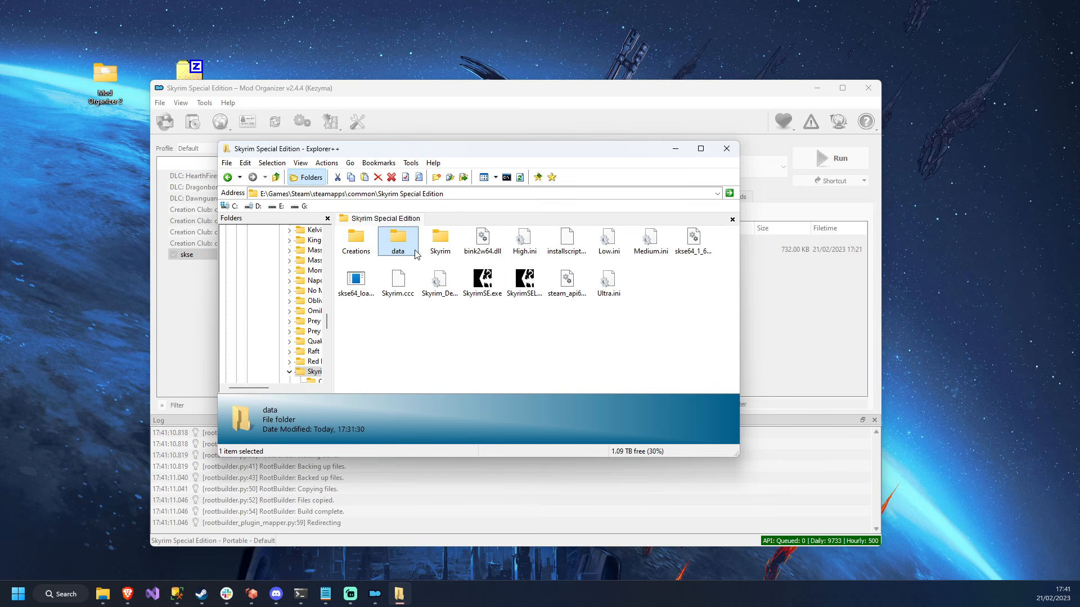
pyautogui.click(628, 324)
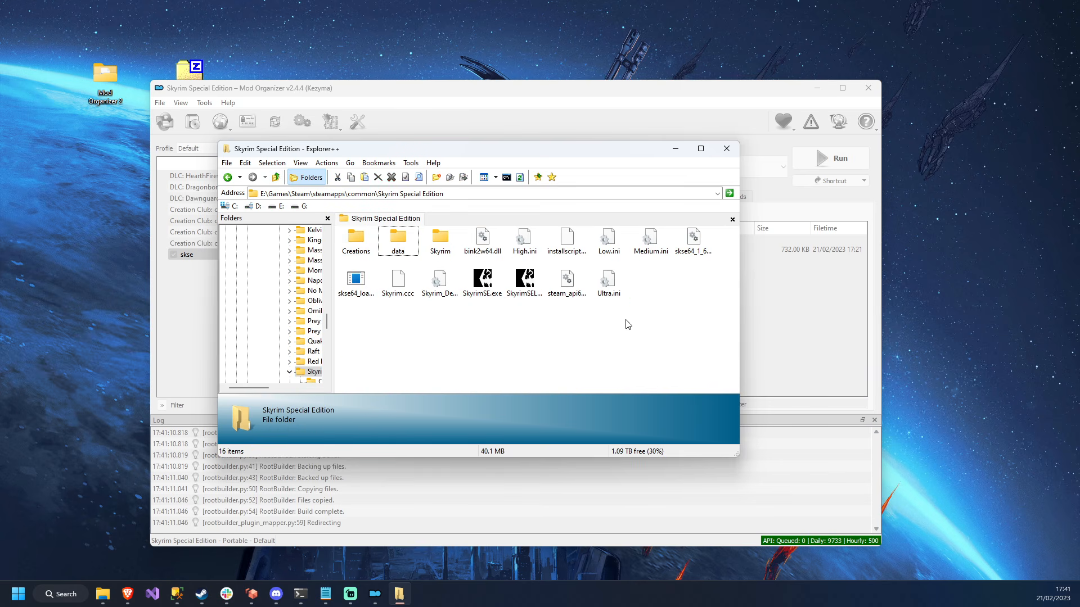
pyautogui.click(514, 296)
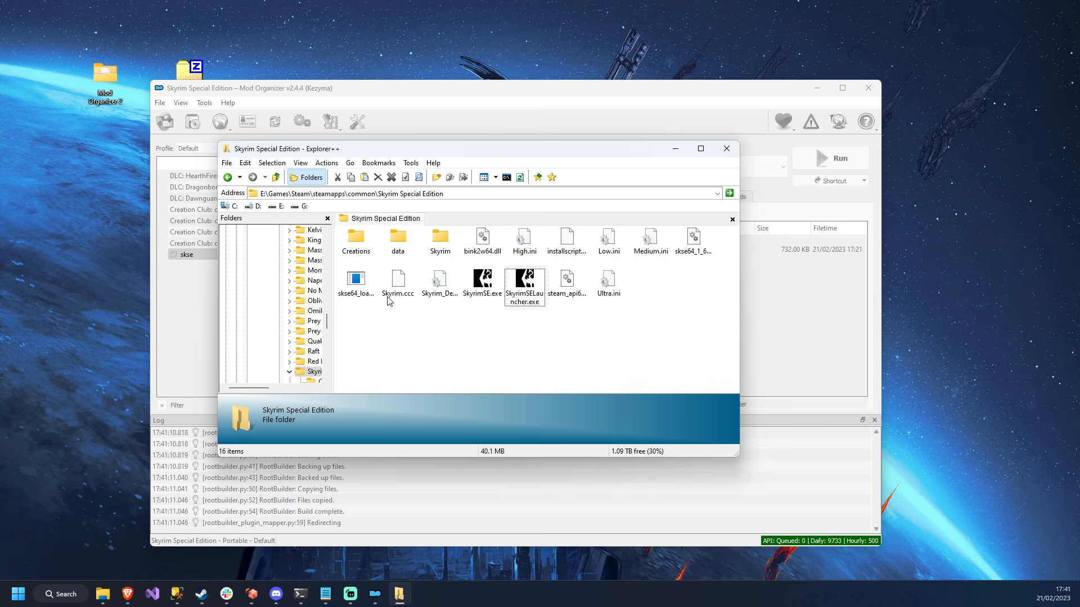
# Step: Check skse64_loader.exe and the skse64 dll in the Skyrim Special Edition folder and close the file explorer
pyautogui.click(356, 284)
pyautogui.click(700, 241)
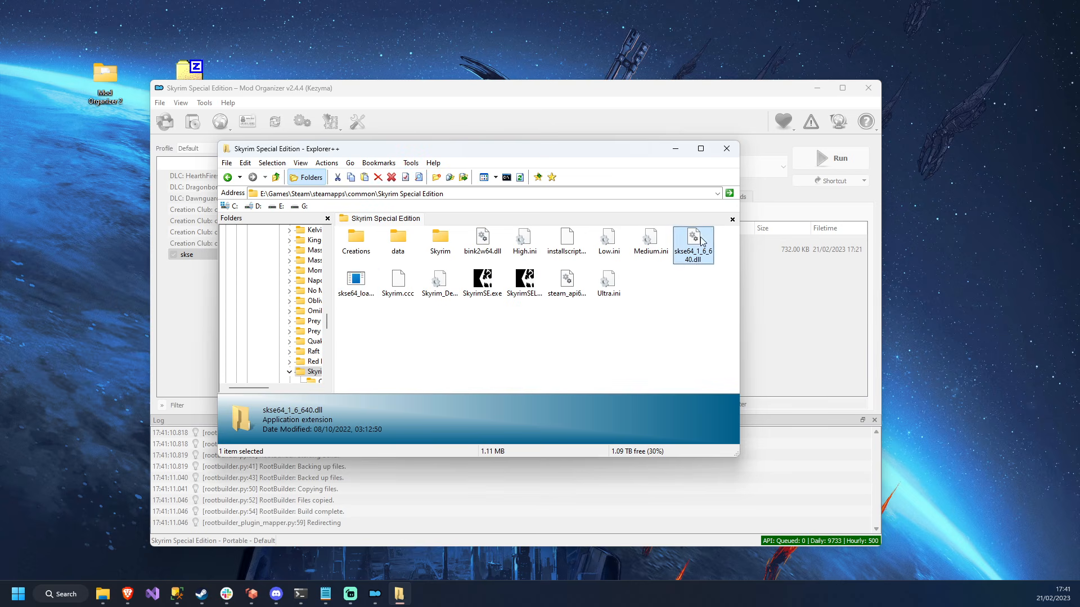
pyautogui.click(355, 282)
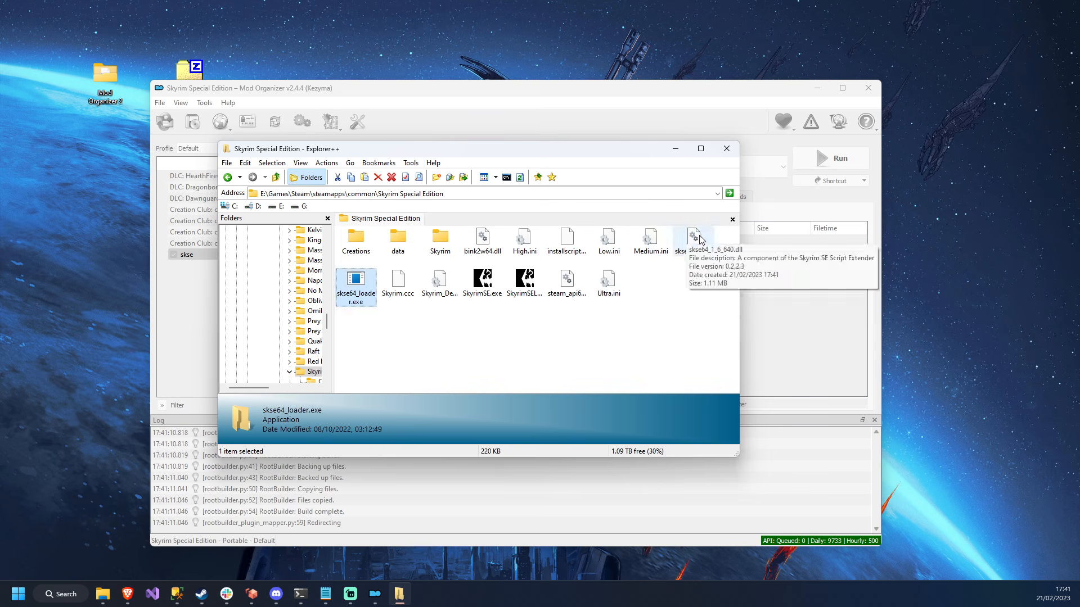
pyautogui.click(694, 242)
pyautogui.click(371, 276)
pyautogui.click(690, 296)
pyautogui.click(726, 148)
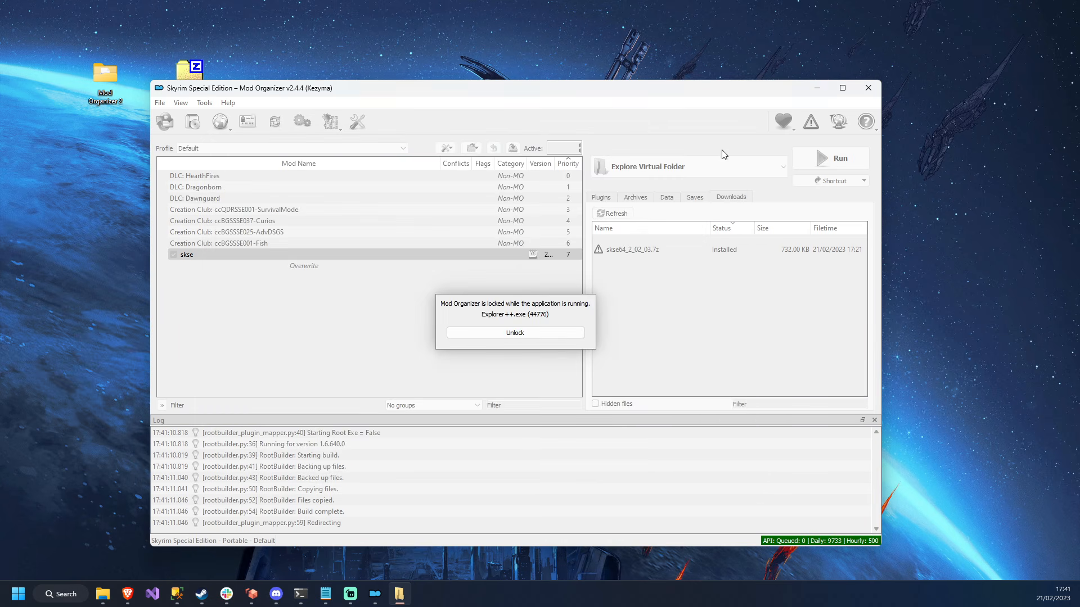
pyautogui.moveTo(570, 100); pyautogui.dragTo(551, 99)
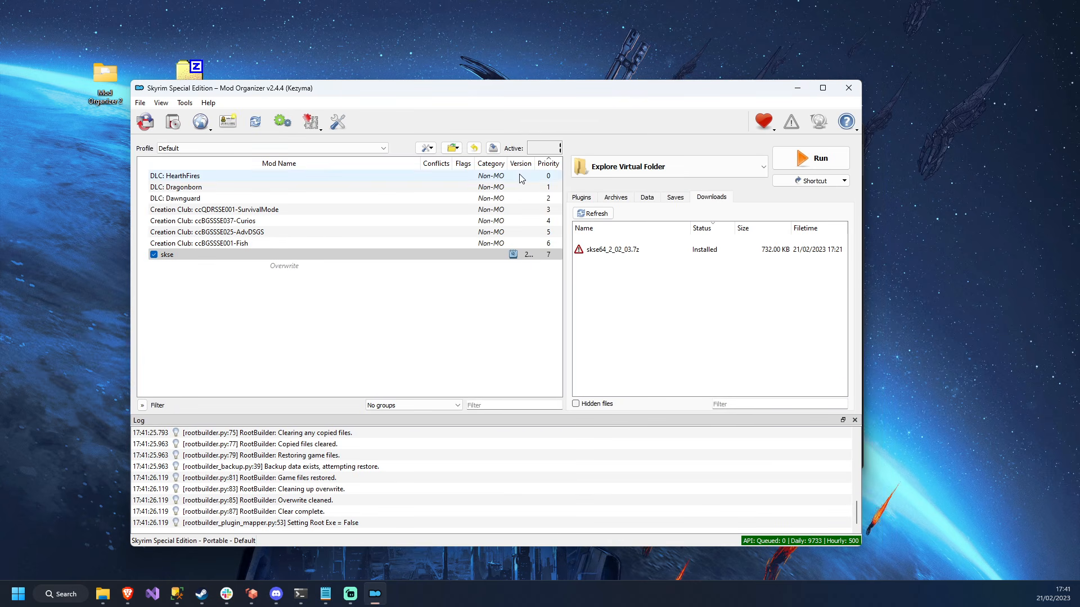
pyautogui.click(623, 170)
pyautogui.click(640, 169)
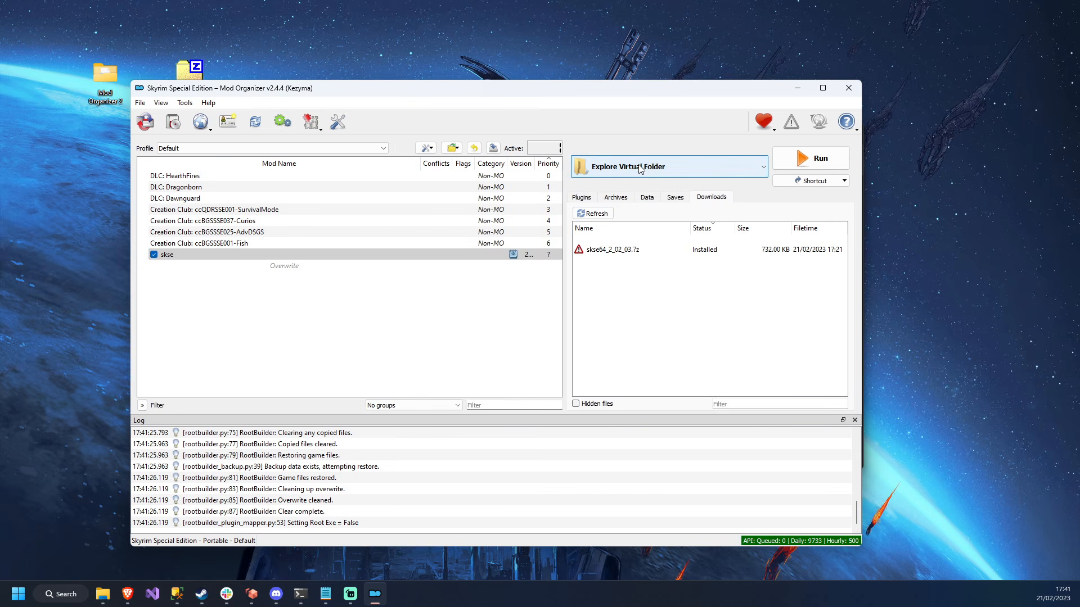
pyautogui.click(646, 169)
pyautogui.click(646, 169)
pyautogui.moveTo(562, 87); pyautogui.dragTo(597, 88)
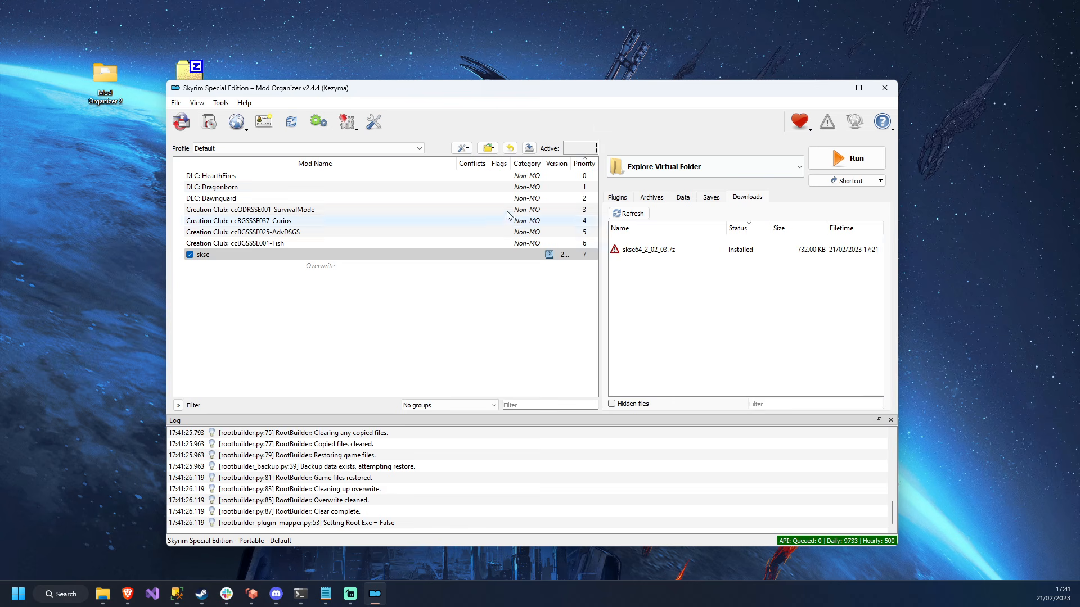
# Step: Run Explore Virtual Folder and go up from the data folder to the Skyrim Special Edition folder
pyautogui.click(646, 168)
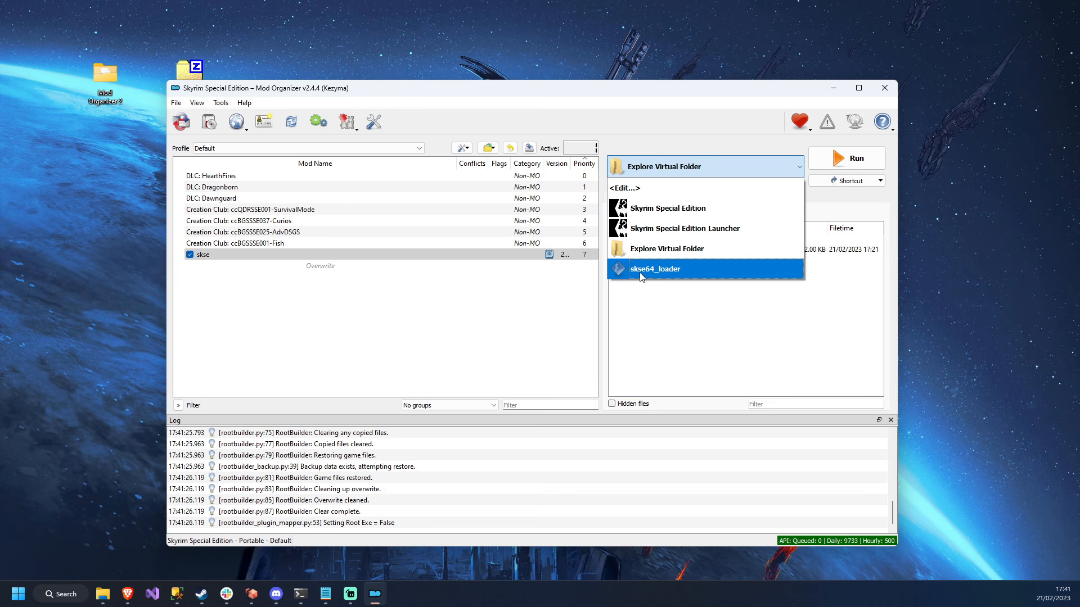
pyautogui.click(671, 252)
pyautogui.click(848, 159)
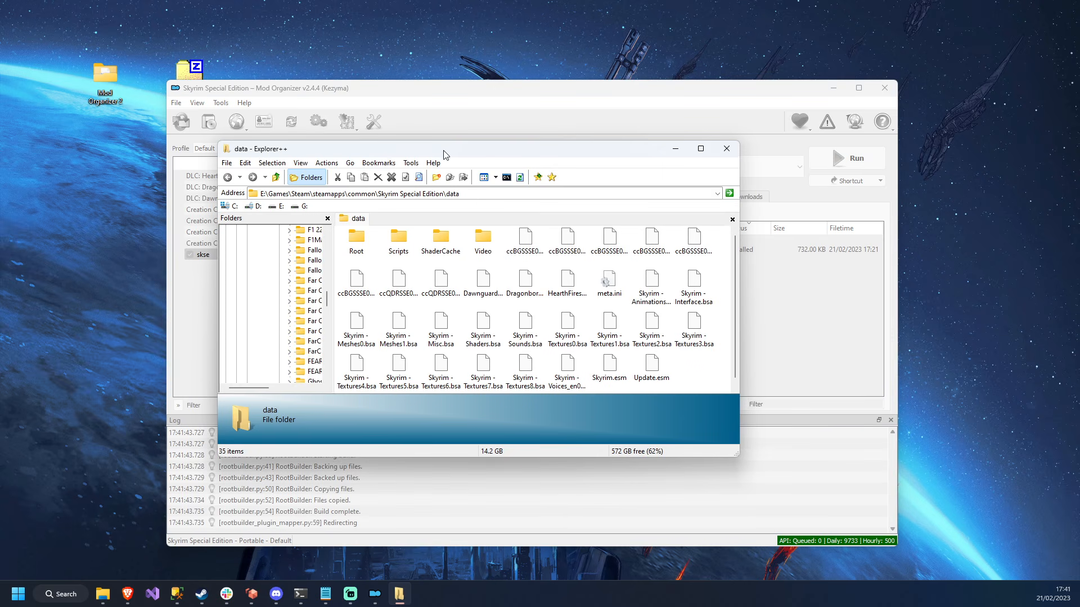
pyautogui.click(278, 164)
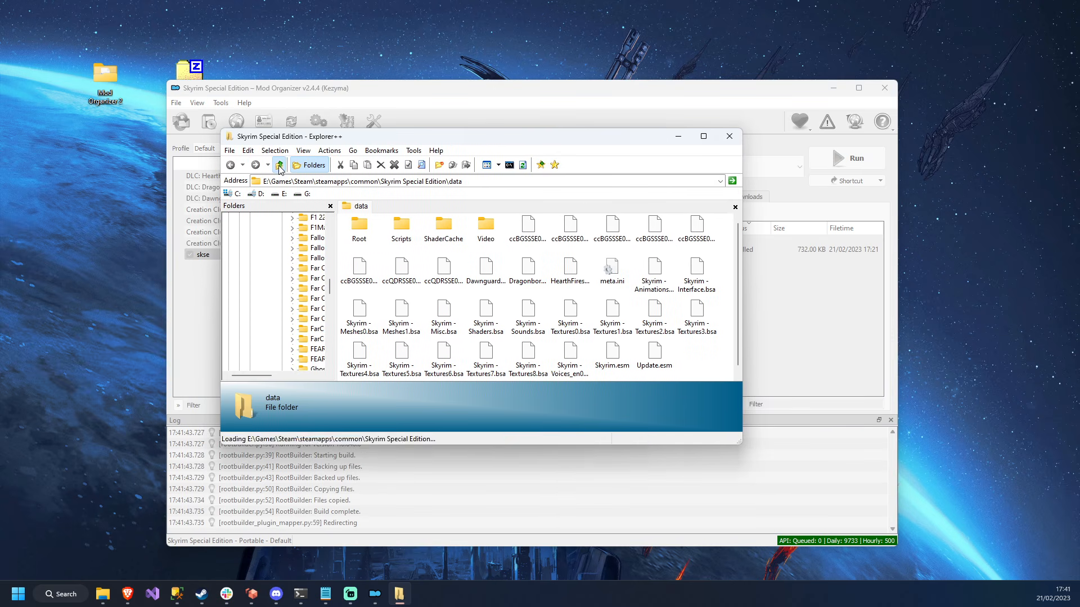
pyautogui.click(687, 301)
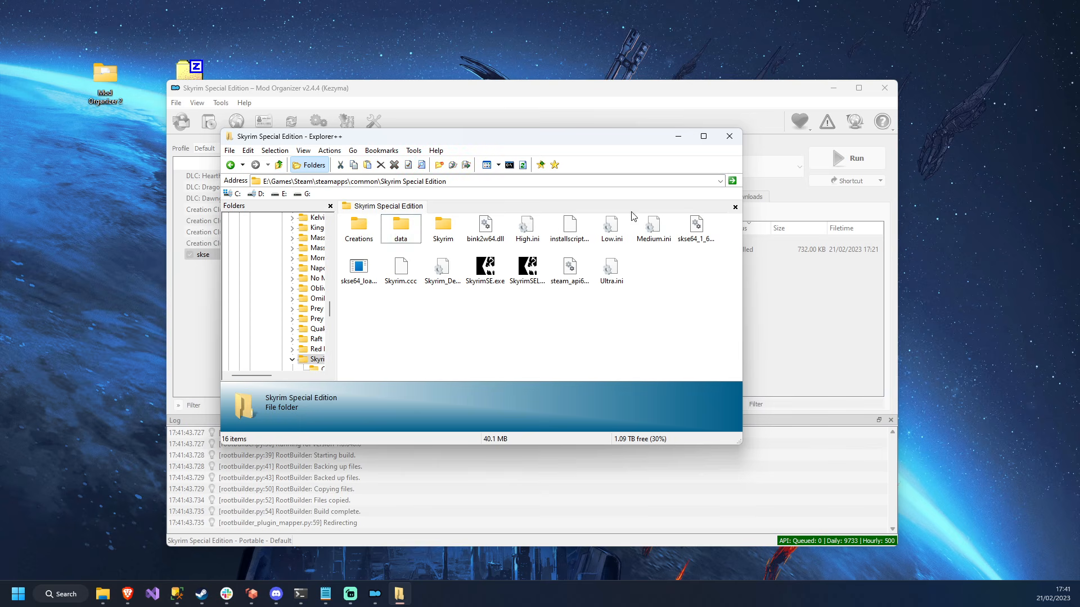
# Step: Create a new text document with its default name in the Skyrim Special Edition folder
pyautogui.rightClick(663, 290)
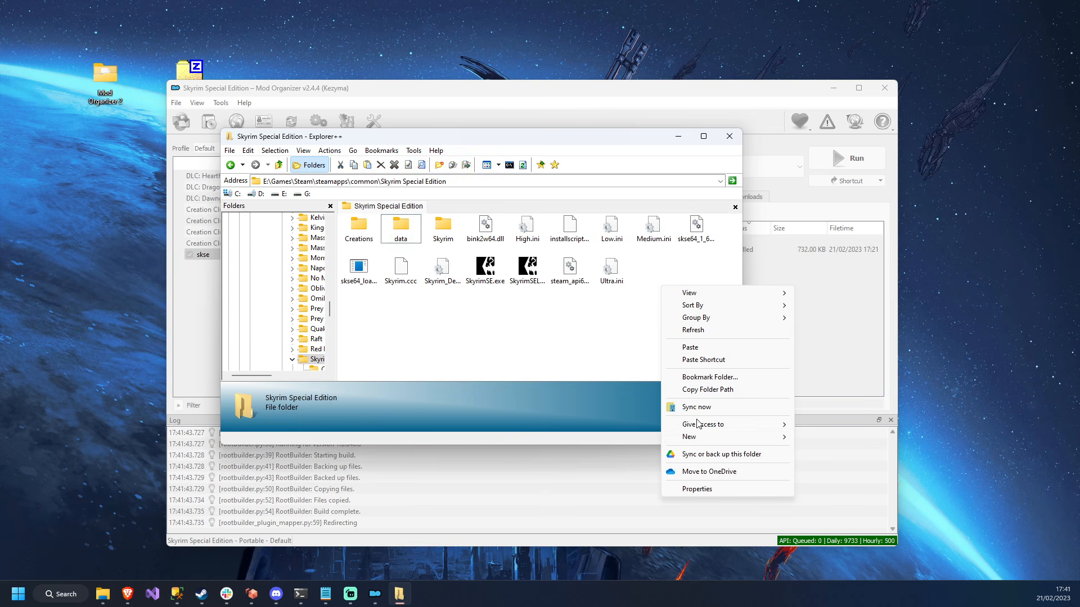
pyautogui.moveTo(792, 439)
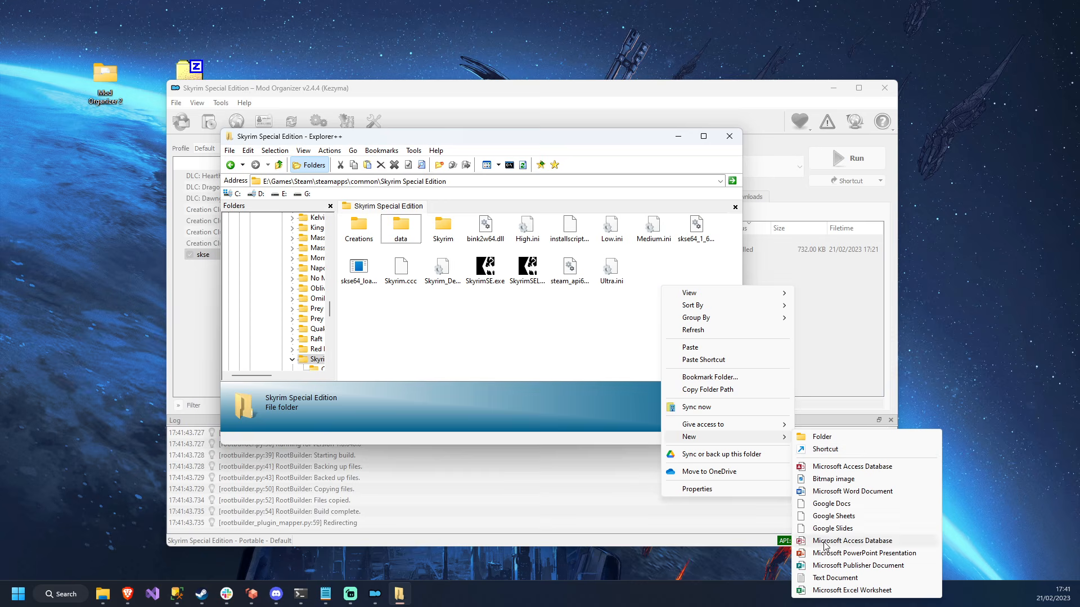
pyautogui.click(835, 577)
pyautogui.click(690, 246)
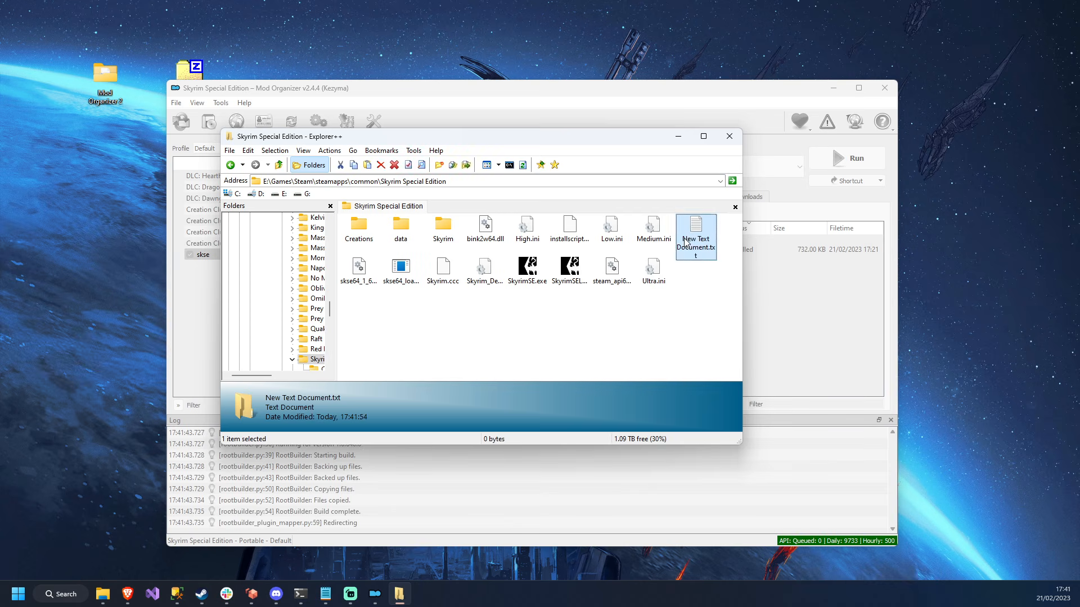
pyautogui.click(679, 291)
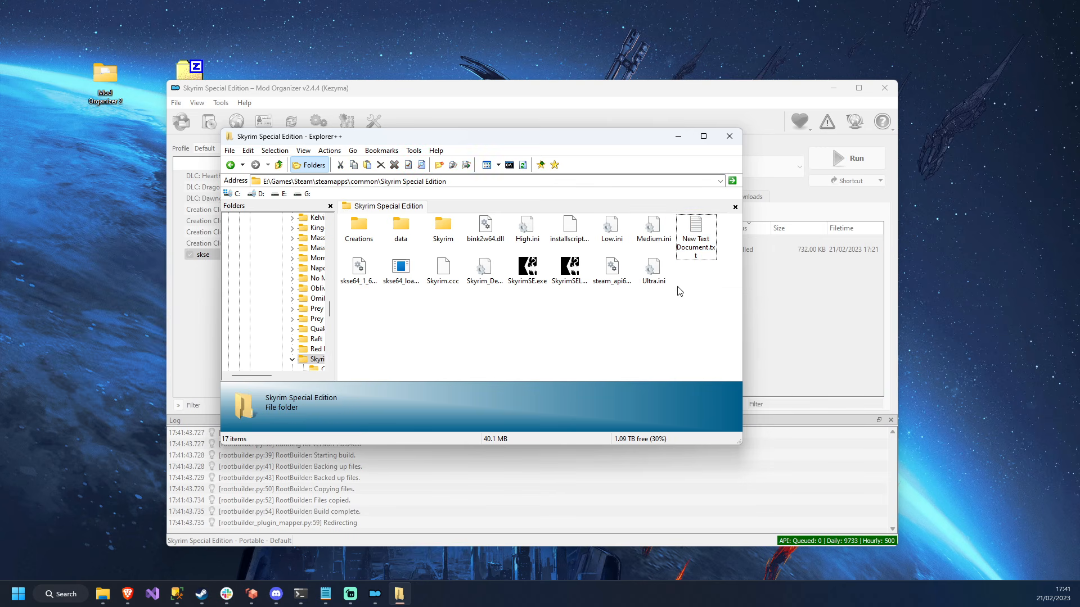
# Step: Look over the new text document and the two SKSE files in the game folder and close the file explorer
pyautogui.moveTo(368, 327); pyautogui.dragTo(706, 299)
pyautogui.click(692, 250)
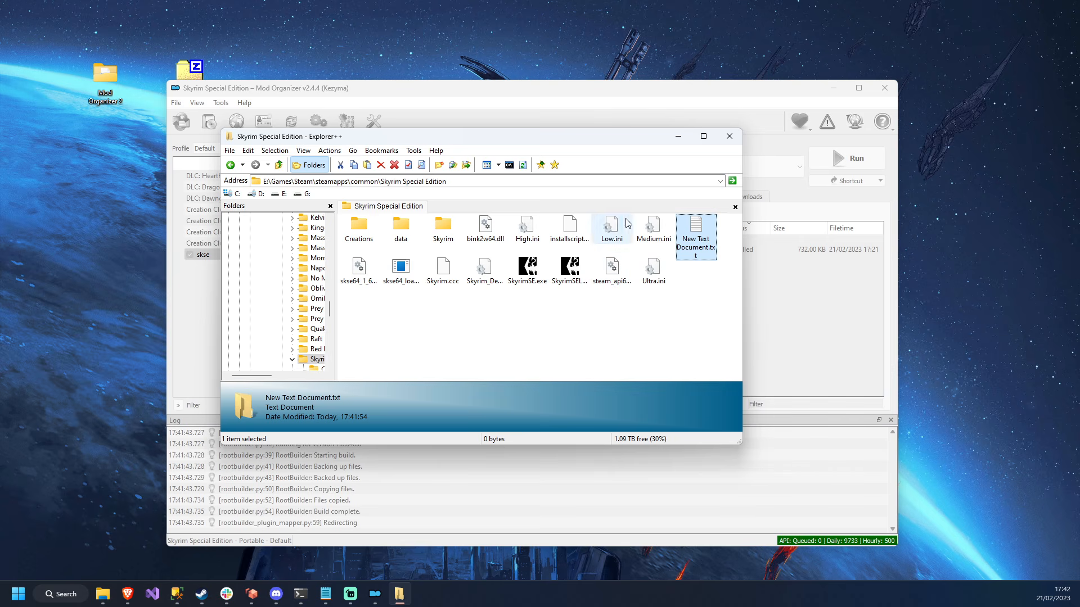
pyautogui.click(352, 267)
pyautogui.click(397, 268)
pyautogui.click(348, 269)
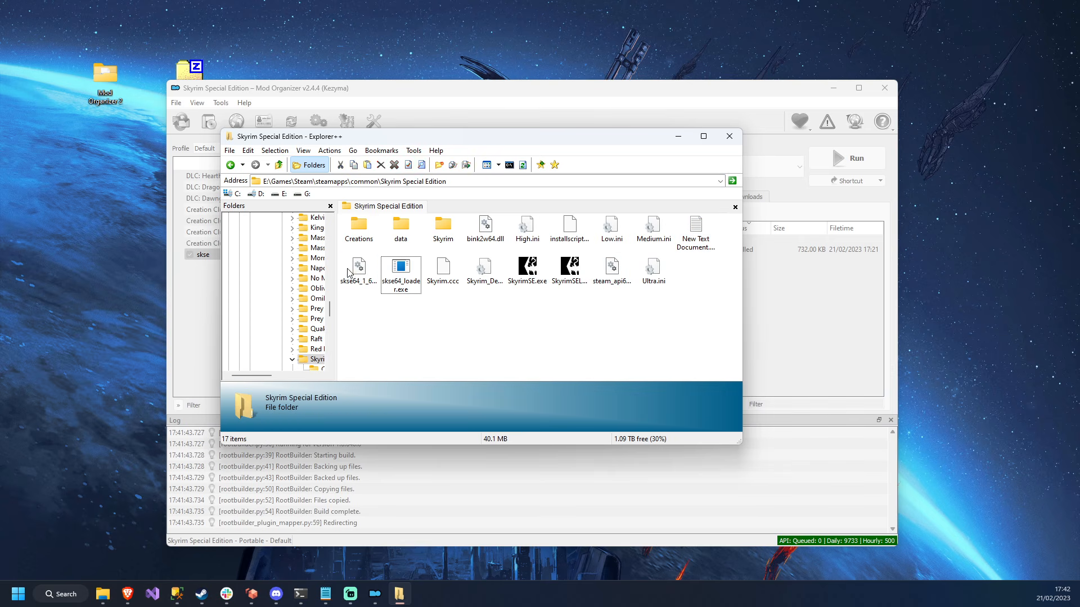
pyautogui.click(729, 132)
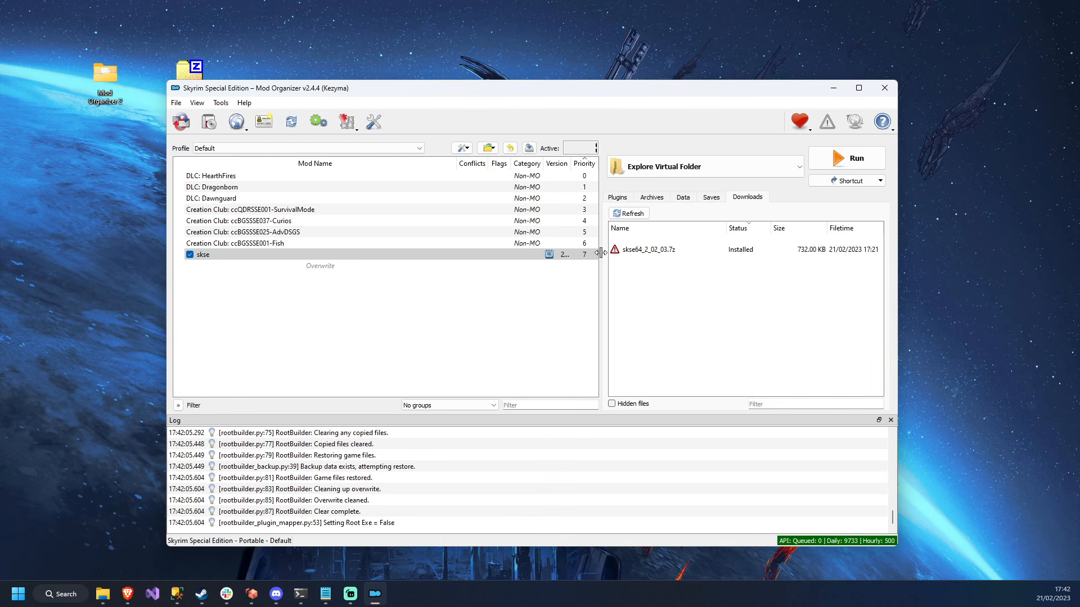
# Step: Inspect the Root folder inside Overwrite for the new text document and close the Overwrite contents
pyautogui.doubleClick(318, 266)
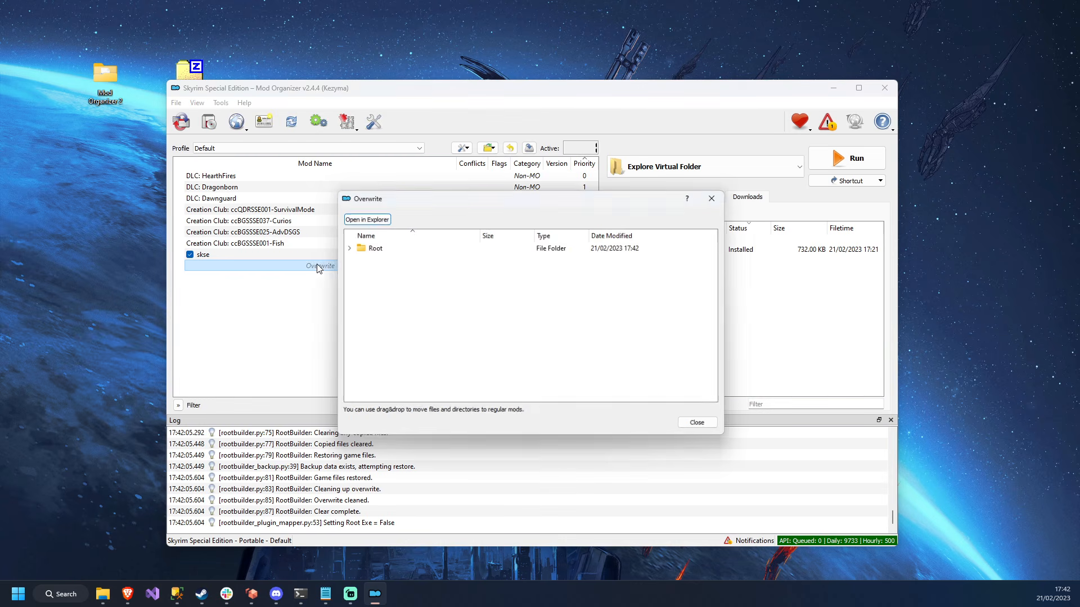
pyautogui.click(344, 247)
pyautogui.click(374, 259)
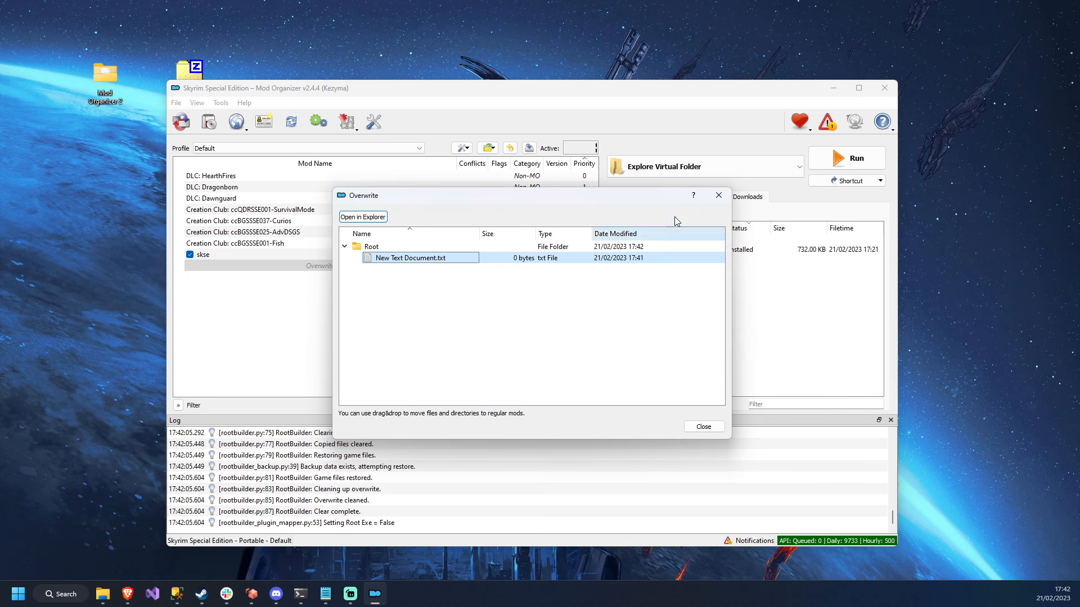
pyautogui.click(715, 198)
# Step: Create a regular mod named "Exzample Text" from the Overwrite contents
pyautogui.rightClick(319, 263)
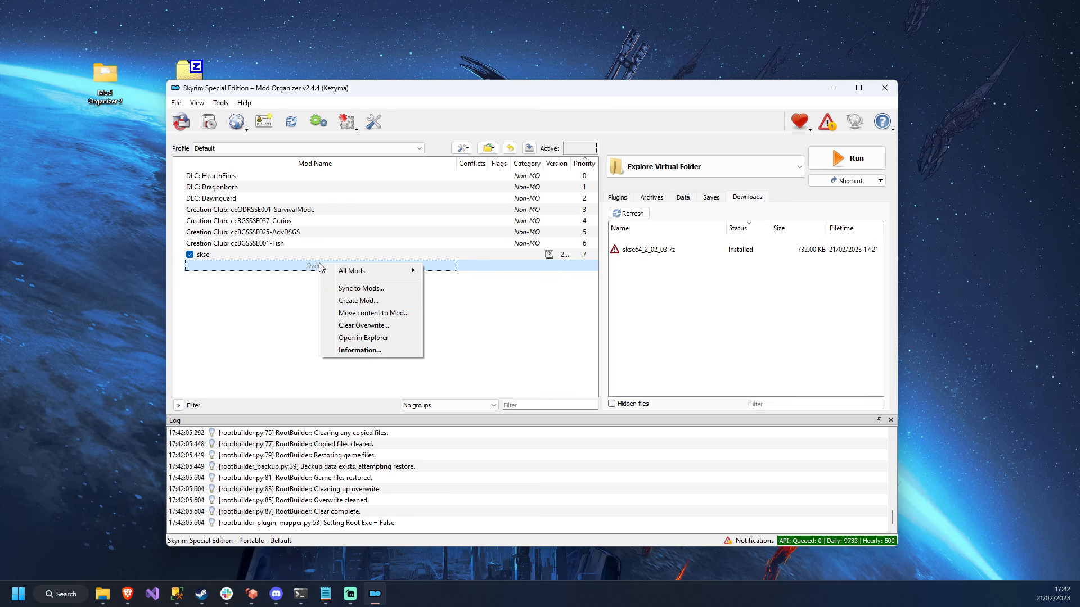
pyautogui.click(369, 301)
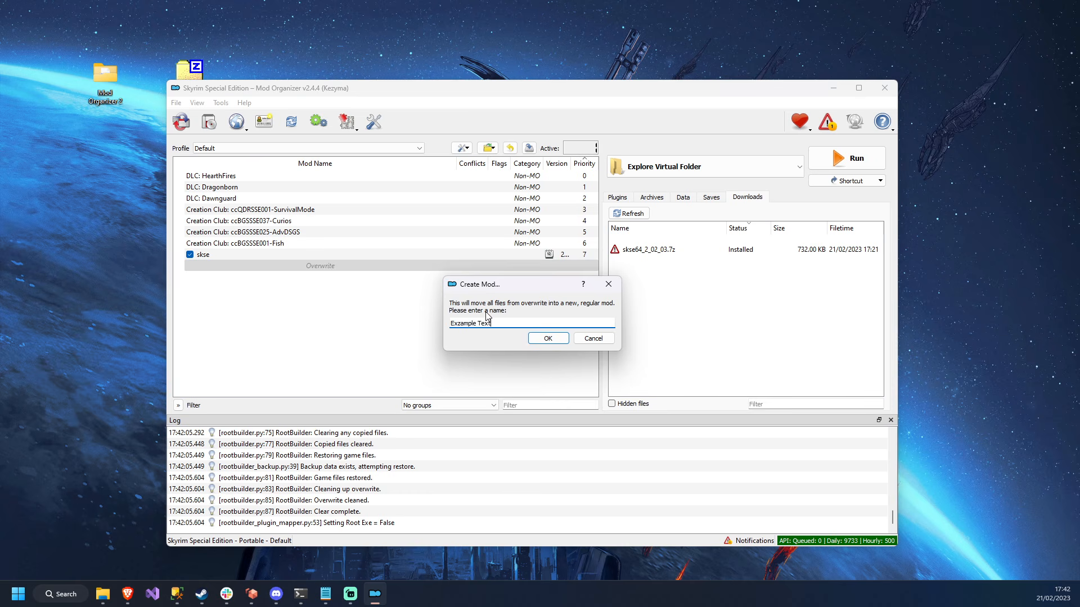
pyautogui.press('Return')
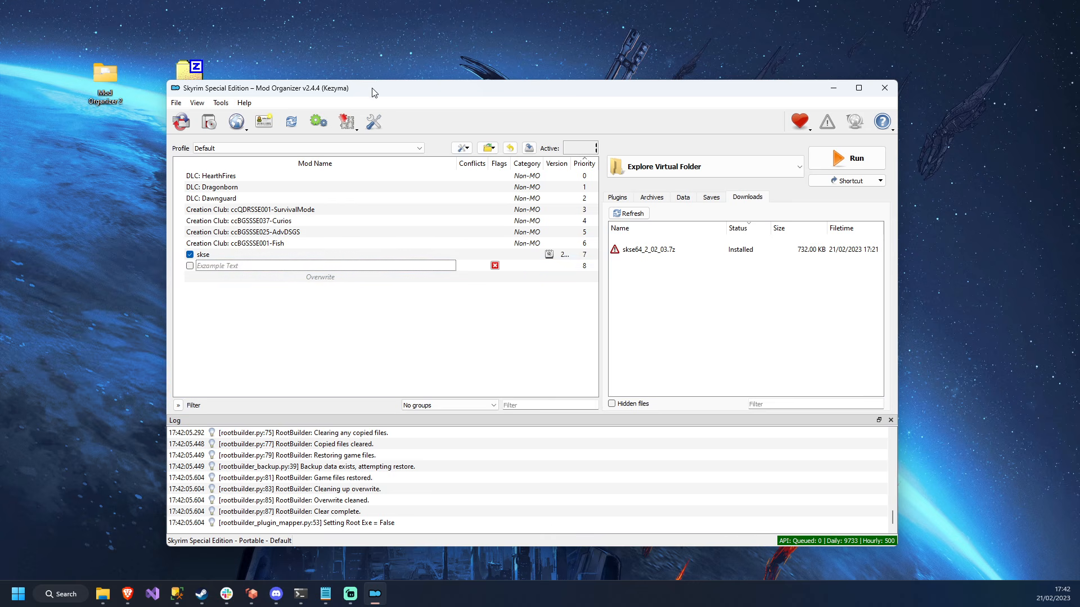
# Step: Open the Root Builder settings window and review its mode descriptions
pyautogui.moveTo(373, 90); pyautogui.dragTo(451, 83)
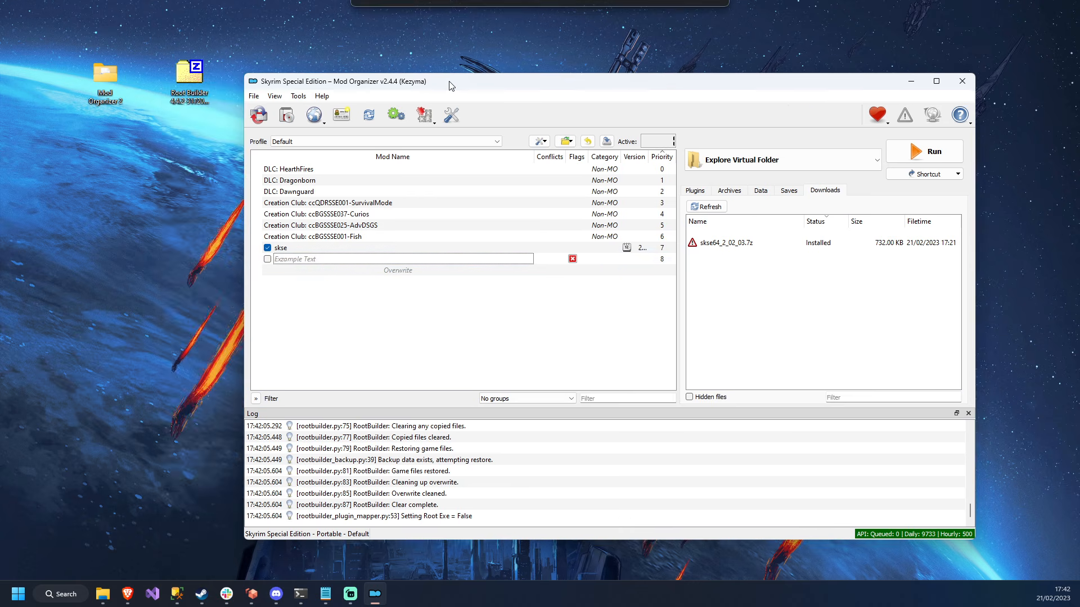
pyautogui.click(429, 118)
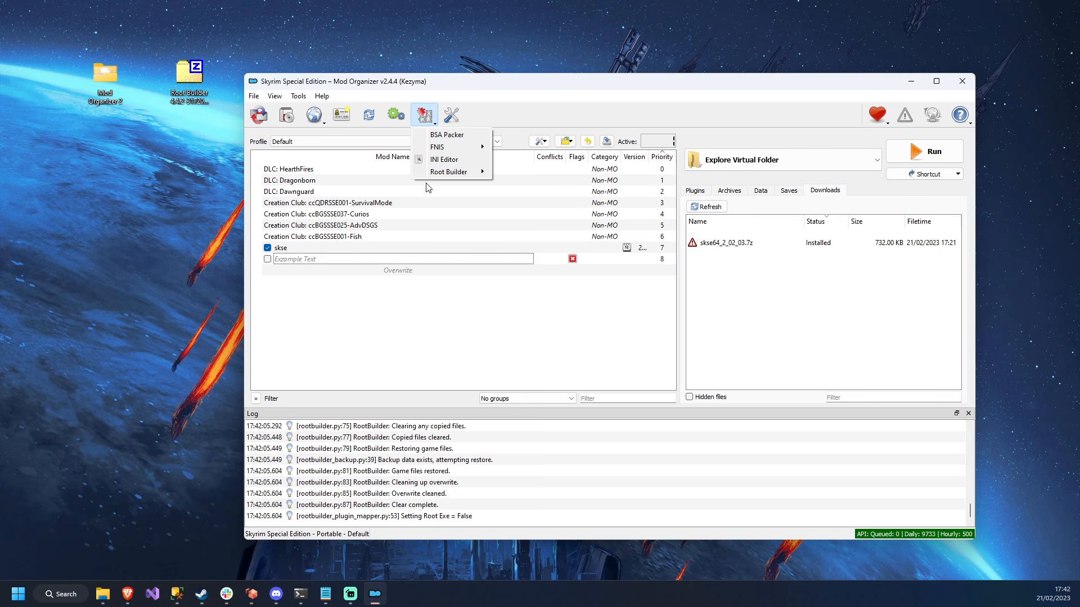
pyautogui.moveTo(446, 175)
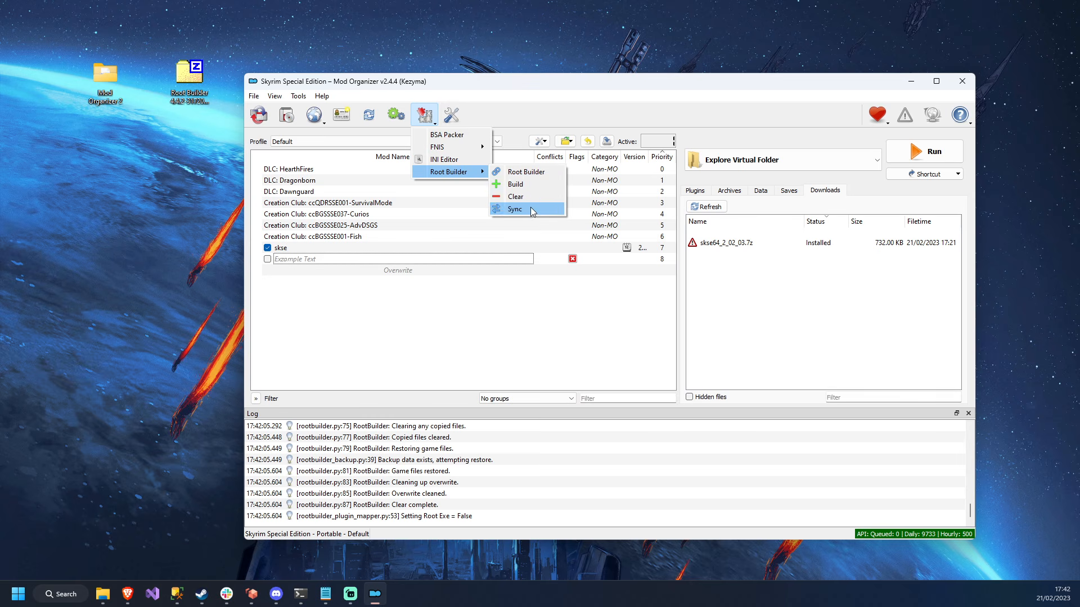
pyautogui.click(531, 172)
pyautogui.moveTo(495, 163); pyautogui.dragTo(401, 166)
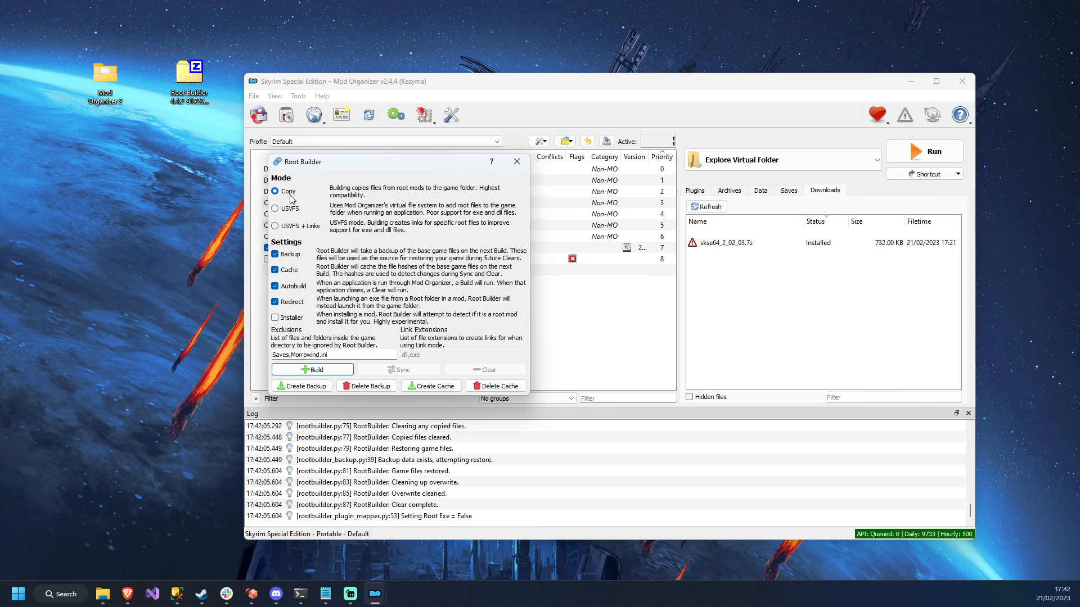
pyautogui.moveTo(319, 167); pyautogui.dragTo(416, 170)
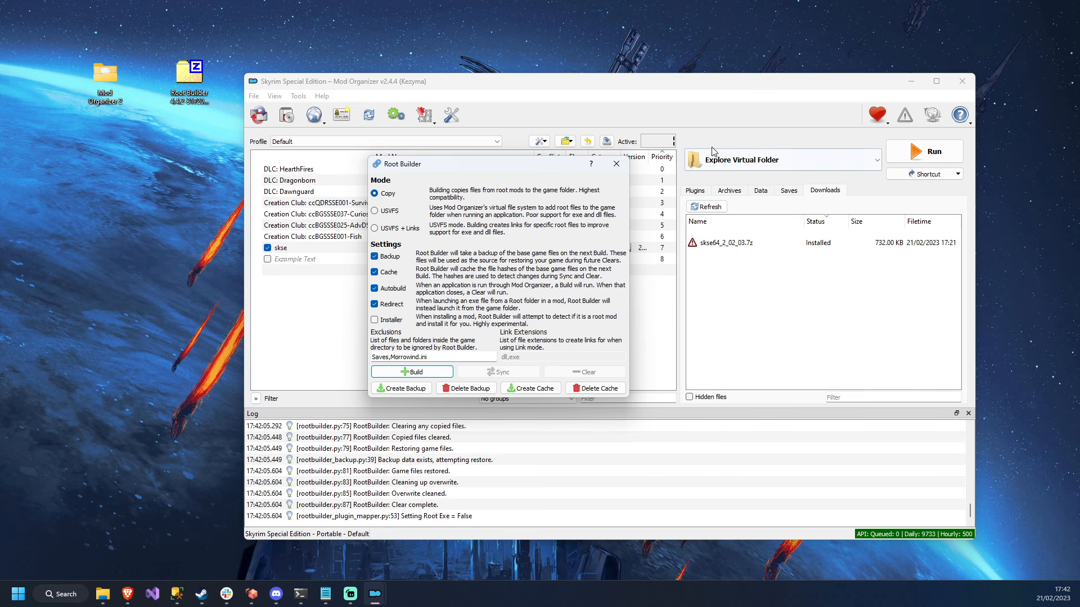
pyautogui.moveTo(459, 167); pyautogui.dragTo(431, 173)
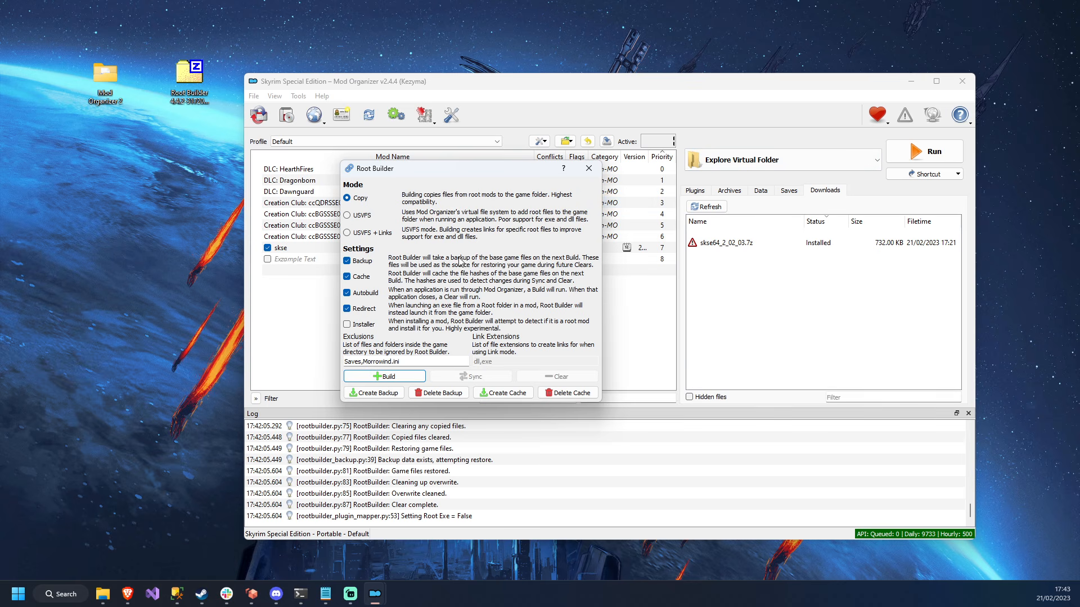
# Step: Try Root Builder's USVFS and USVFS + Links modes, look at the link extensions, and return the mode to Copy
pyautogui.moveTo(390, 173); pyautogui.dragTo(463, 204)
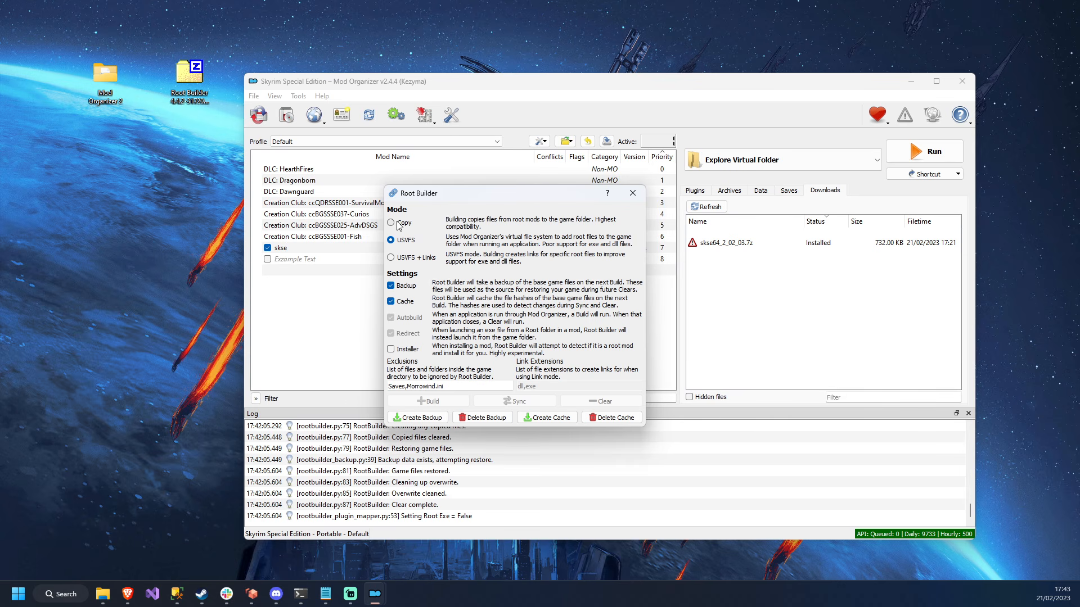
pyautogui.click(391, 259)
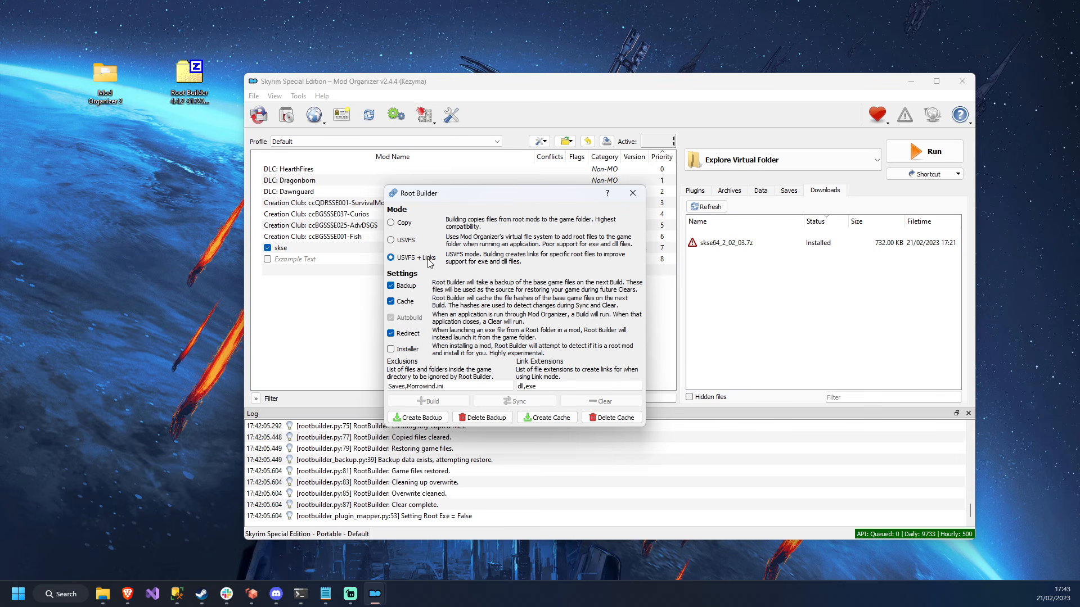
pyautogui.moveTo(442, 200); pyautogui.dragTo(412, 171)
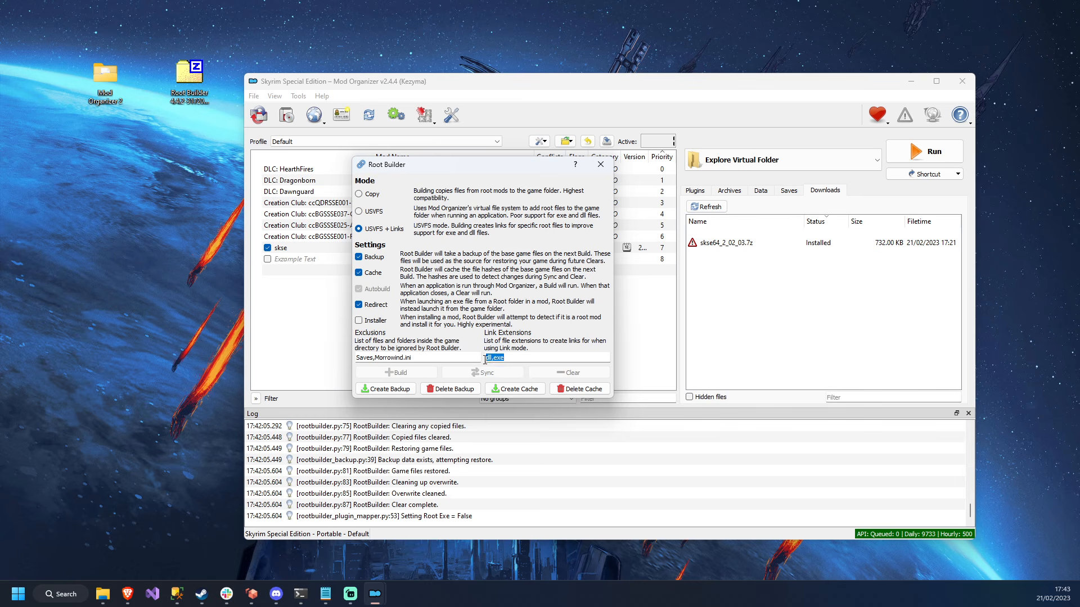
pyautogui.moveTo(403, 167); pyautogui.dragTo(458, 163)
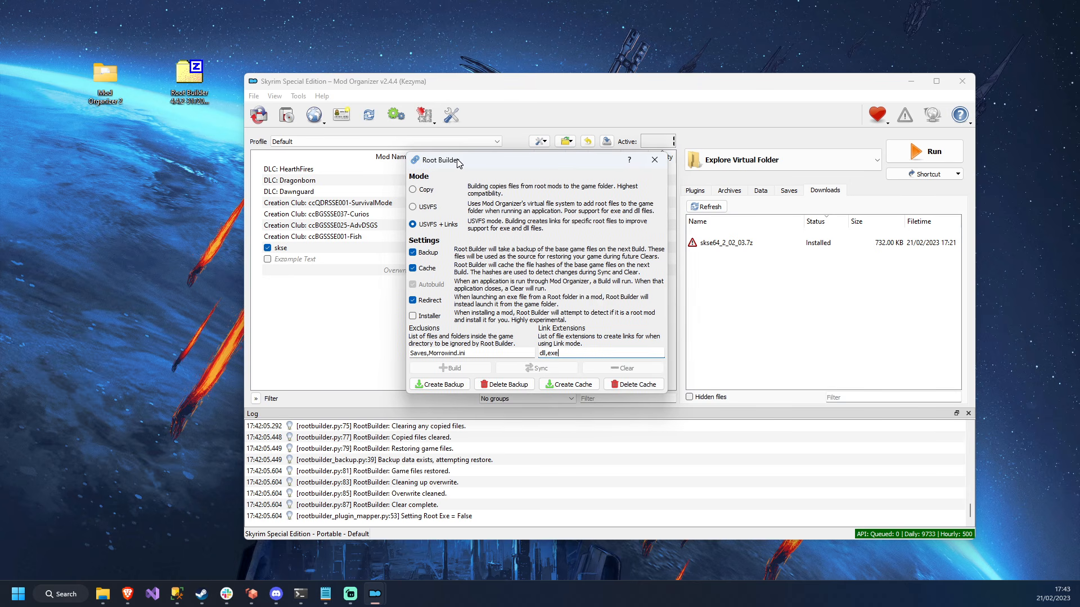
pyautogui.click(414, 192)
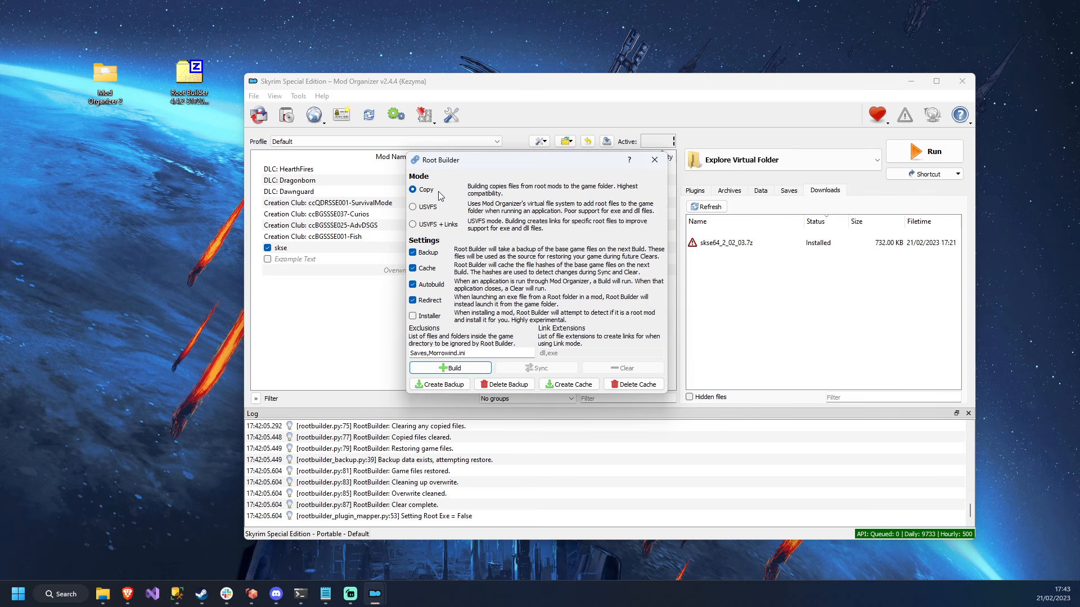
# Step: Turn off Root Builder's Backup setting, and switch Cache off and back on
pyautogui.moveTo(464, 161); pyautogui.dragTo(431, 161)
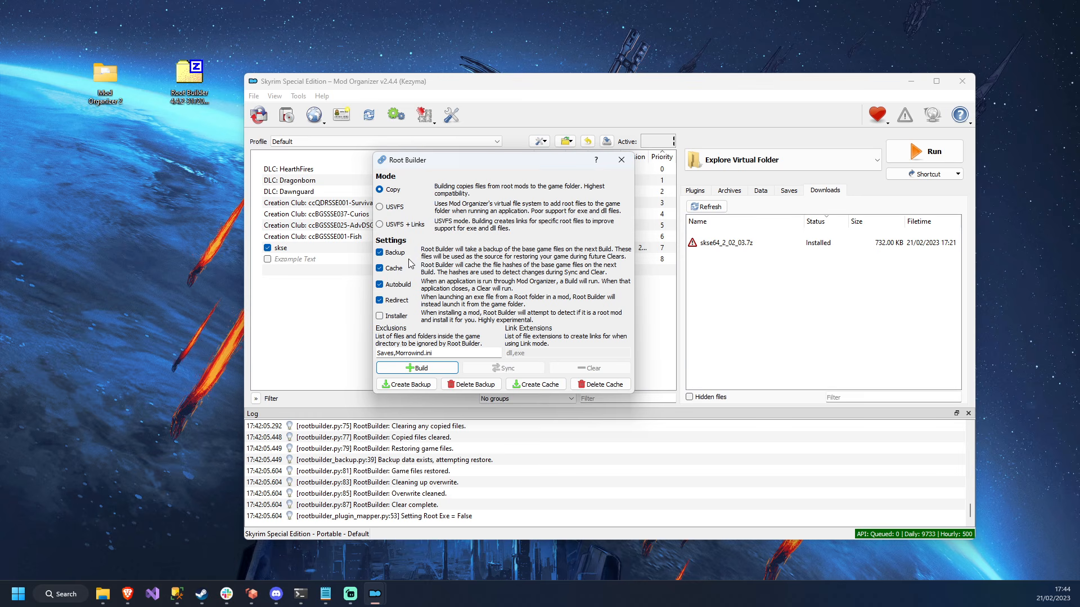
pyautogui.click(379, 252)
pyautogui.click(379, 268)
pyautogui.click(380, 269)
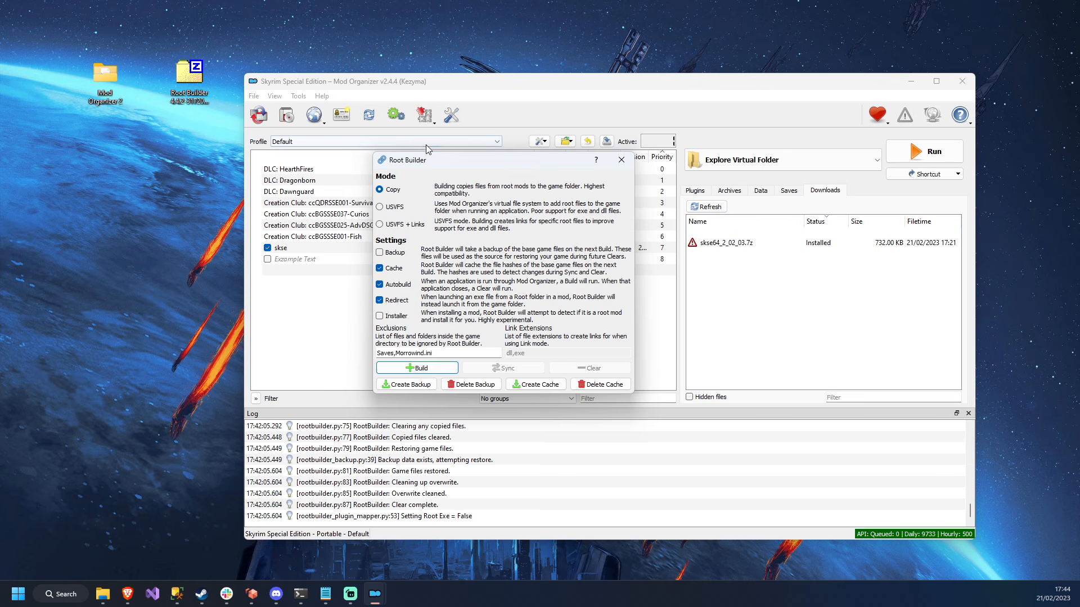
# Step: Turn Root Builder's Backup setting back on, and switch Cache off and back on
pyautogui.moveTo(425, 164); pyautogui.dragTo(443, 163)
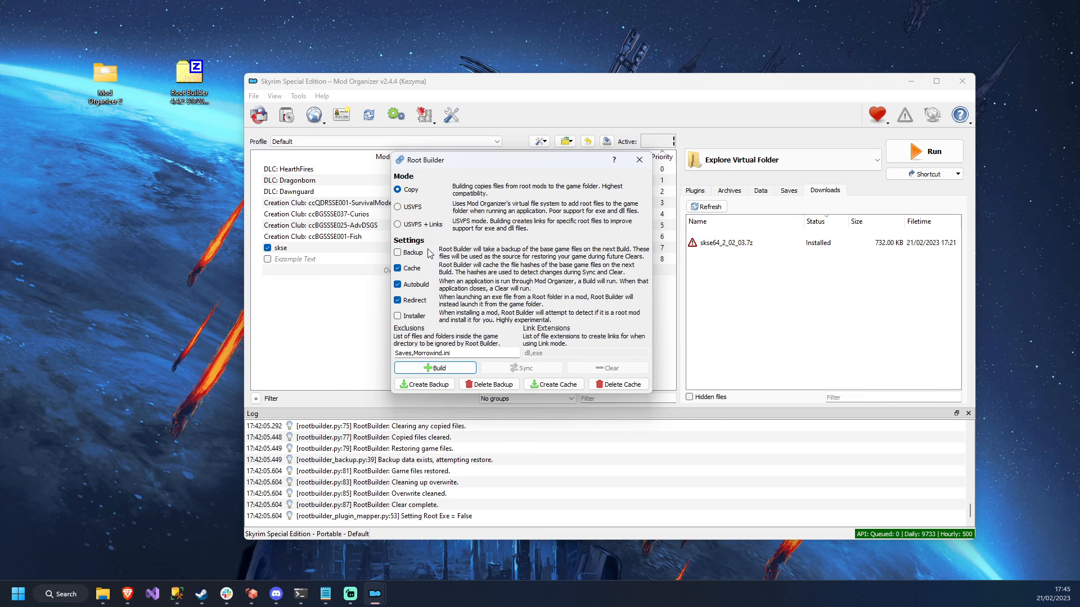
pyautogui.click(410, 253)
pyautogui.click(410, 271)
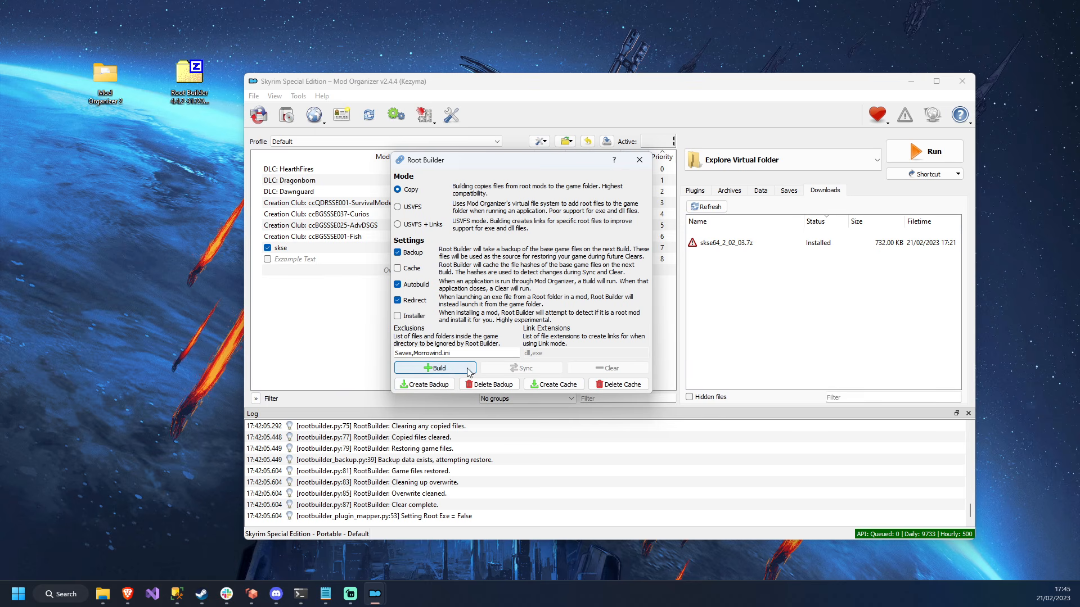
pyautogui.moveTo(463, 164); pyautogui.dragTo(486, 165)
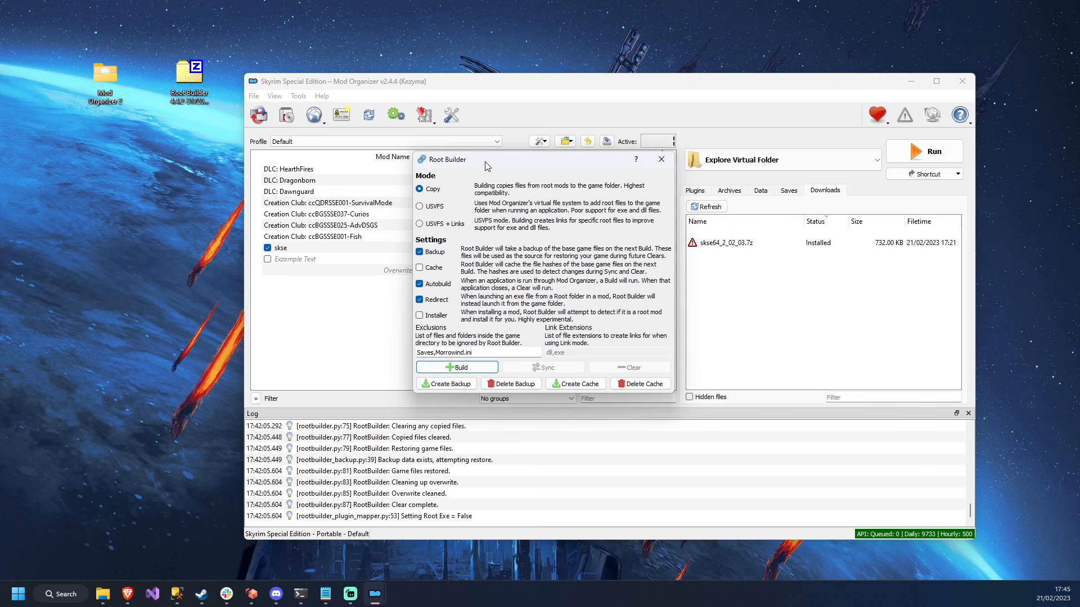
pyautogui.click(420, 268)
# Step: Switch Autobuild off and back on, and look through the executables list, keeping Explore Virtual Folder selected
pyautogui.click(419, 285)
pyautogui.click(420, 285)
pyautogui.moveTo(488, 161); pyautogui.dragTo(451, 168)
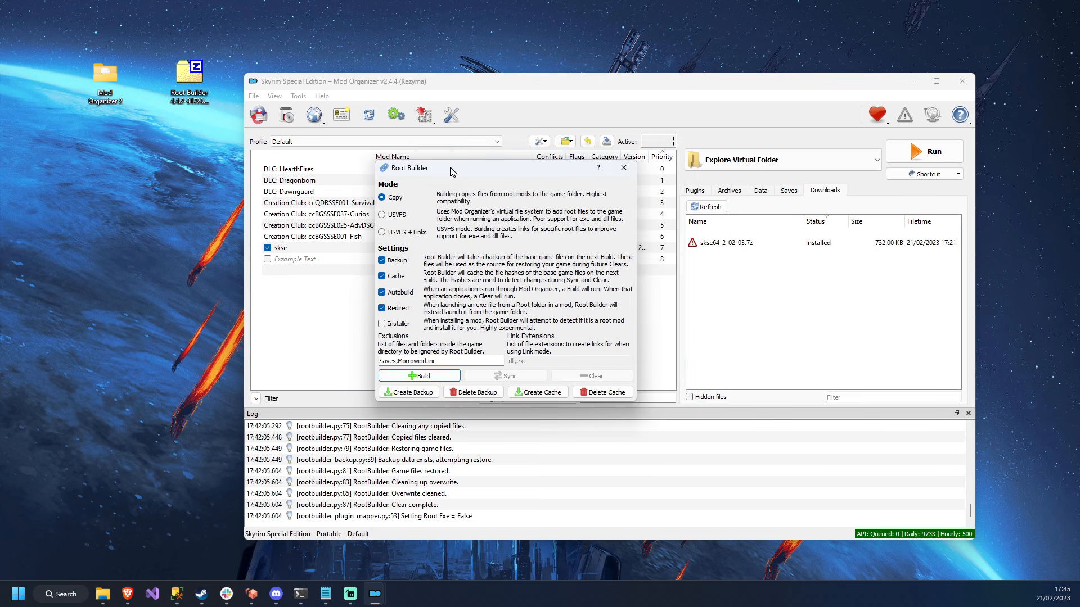
pyautogui.click(727, 166)
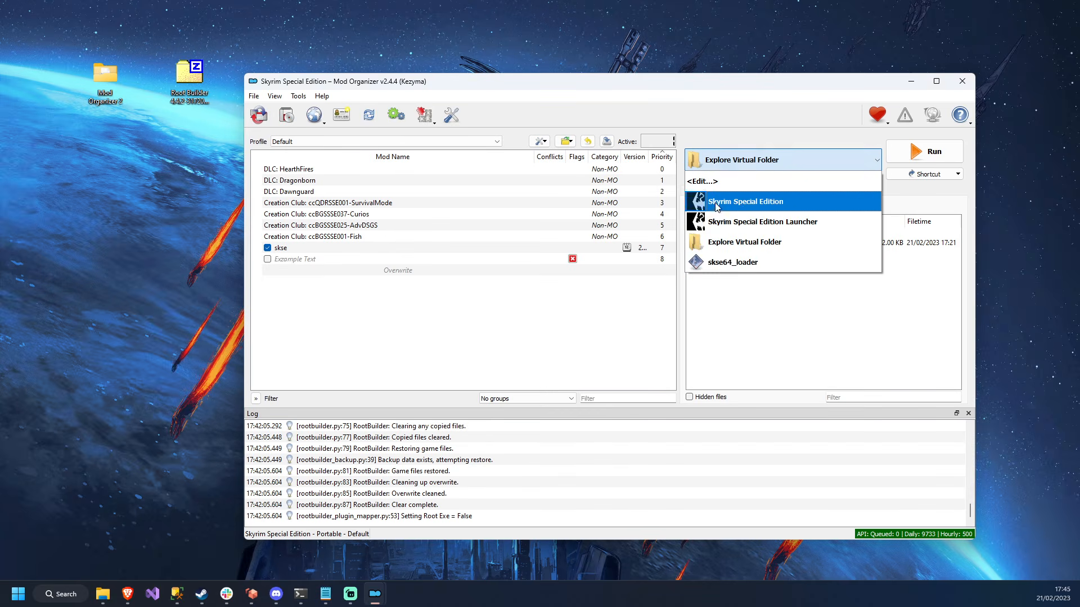
pyautogui.click(725, 241)
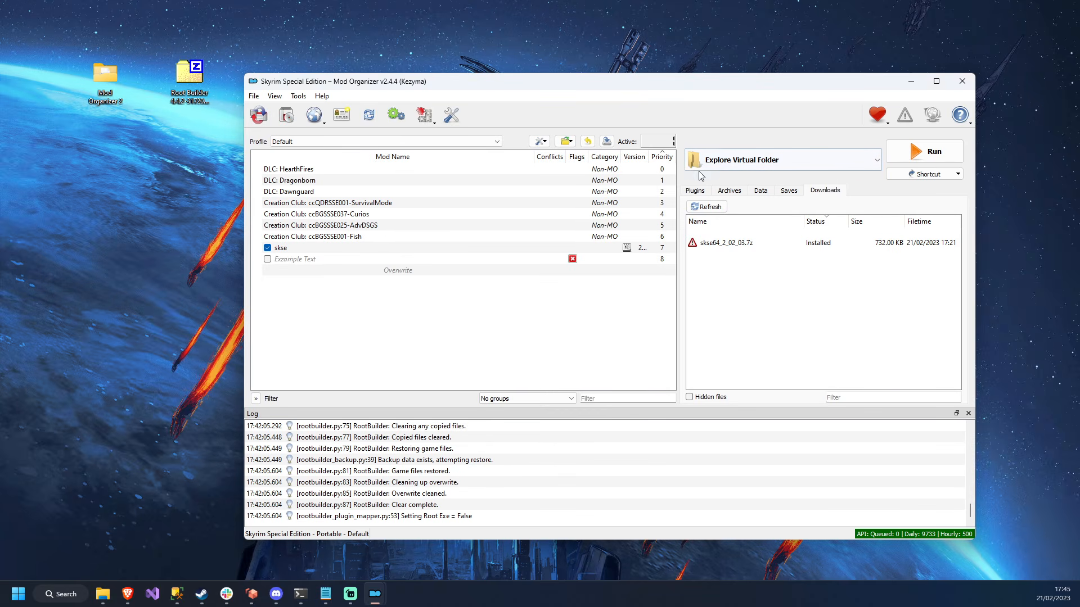
pyautogui.moveTo(376, 593)
pyautogui.click(426, 538)
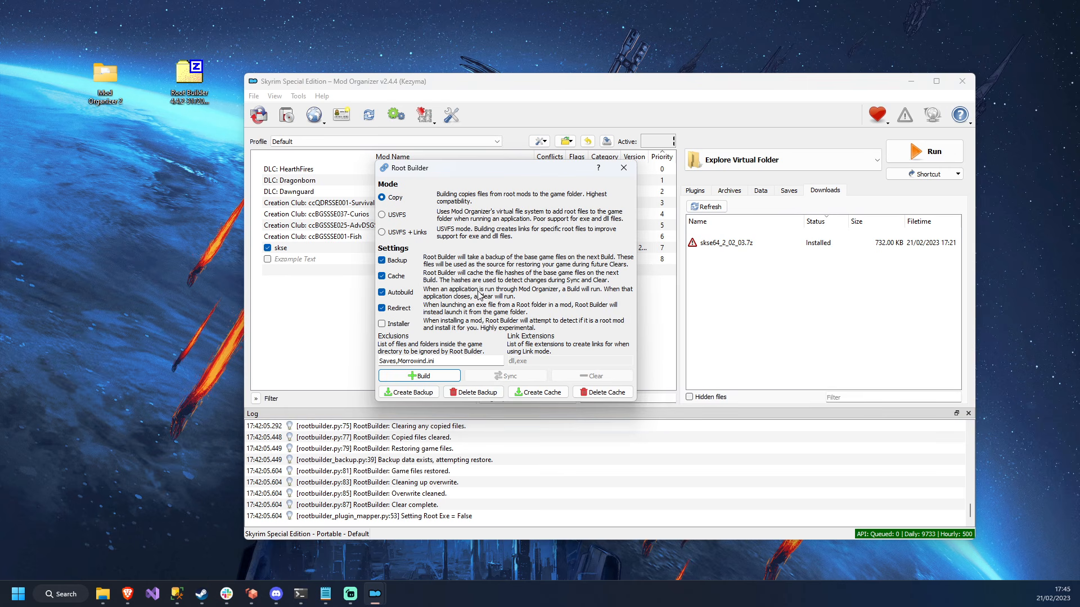
# Step: Turn off Autobuild, look at Root Builder's manual Build, Clear and Sync commands, and turn Autobuild back on
pyautogui.moveTo(500, 169); pyautogui.dragTo(443, 160)
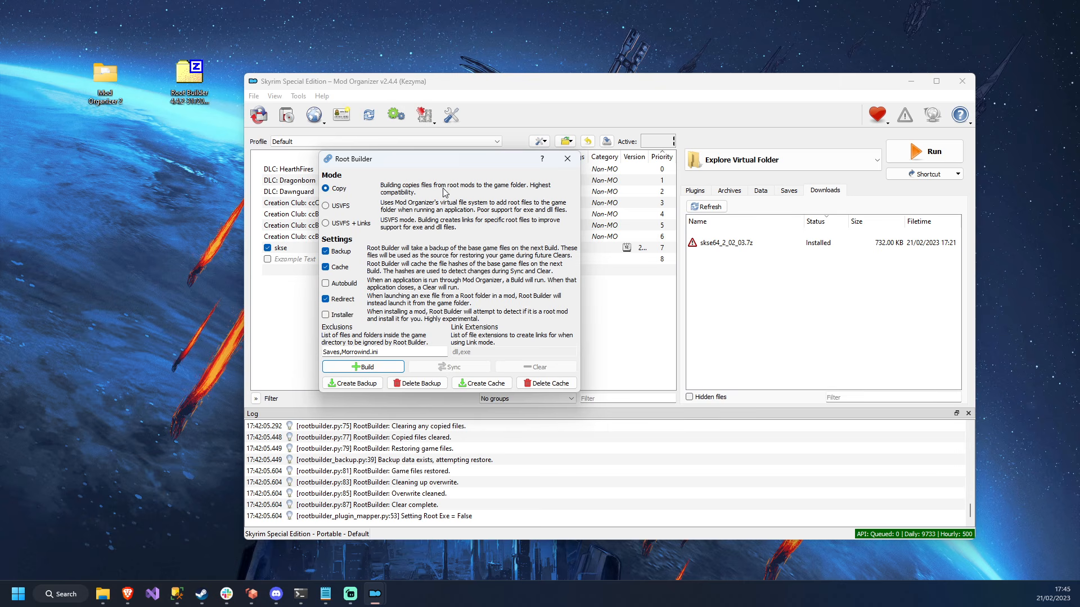
pyautogui.moveTo(478, 161); pyautogui.dragTo(194, 176)
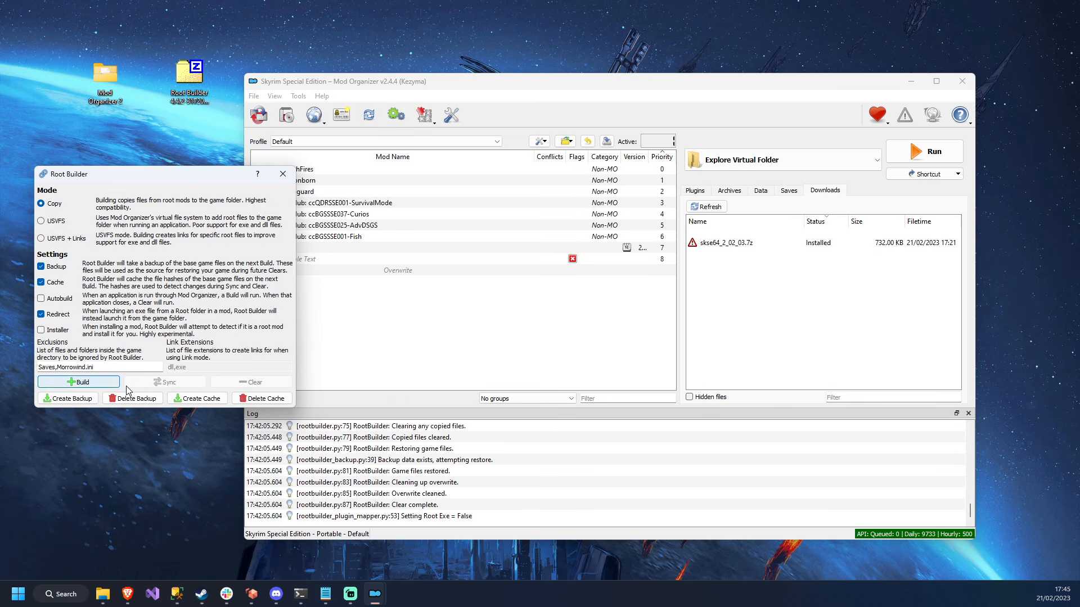
pyautogui.click(425, 115)
pyautogui.moveTo(465, 177)
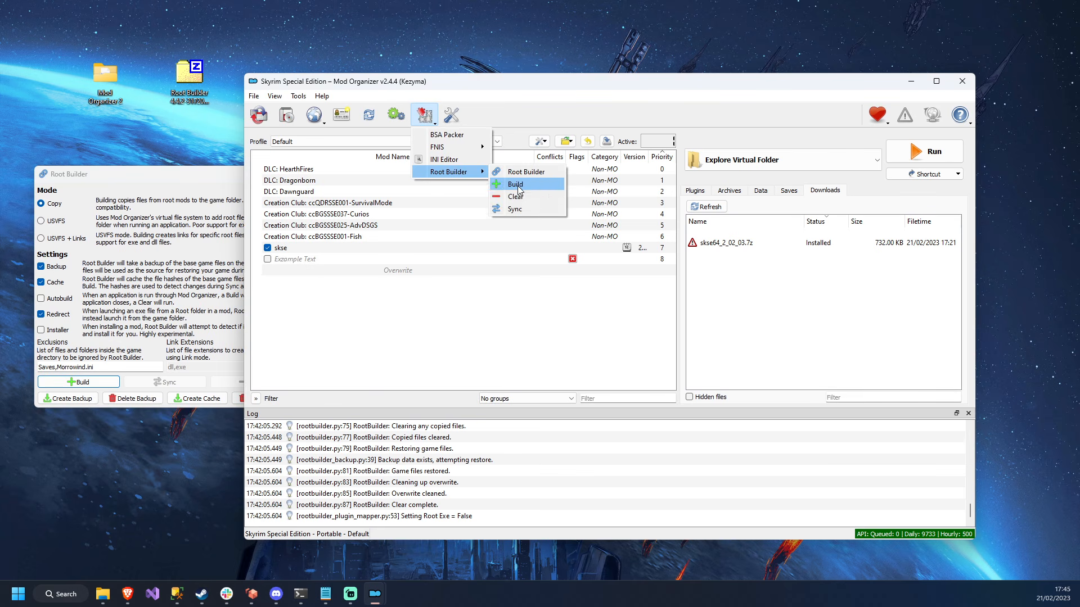
pyautogui.click(530, 103)
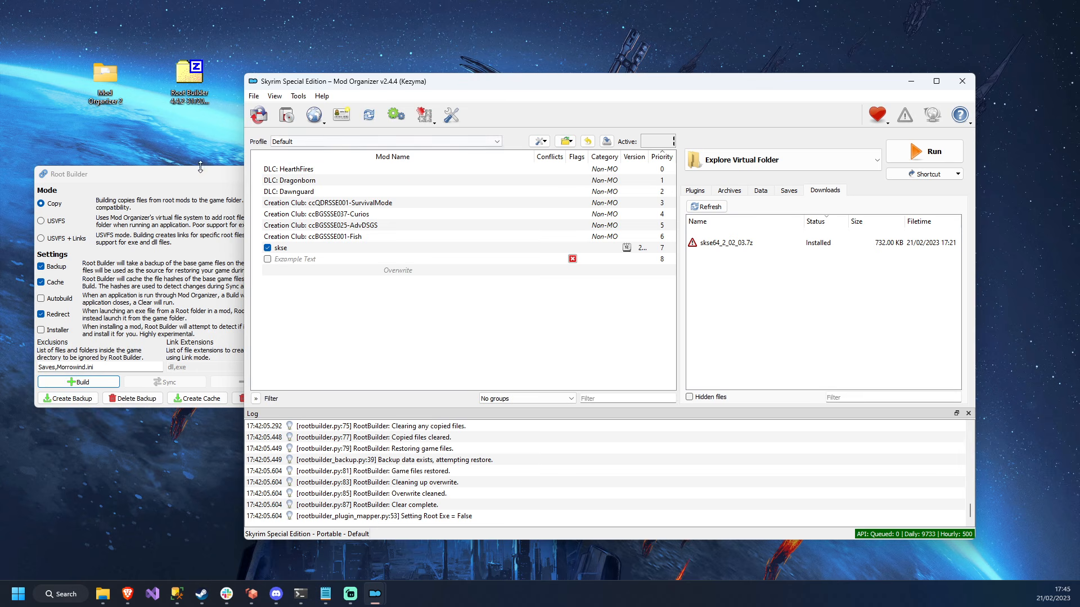
pyautogui.moveTo(179, 175); pyautogui.dragTo(180, 298)
pyautogui.click(279, 277)
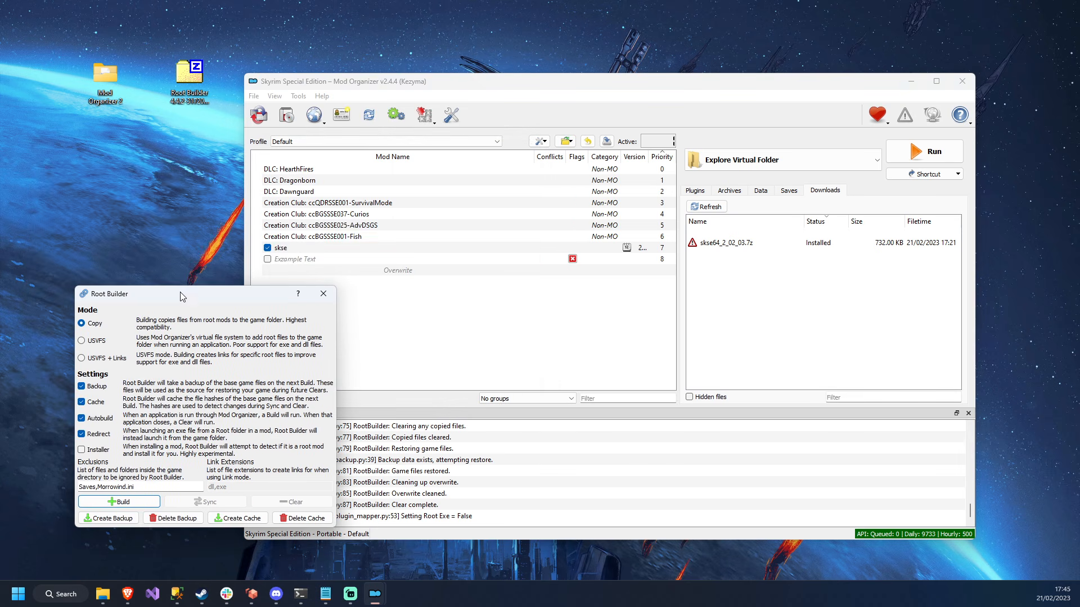
# Step: Examine the skse mod's file tree, locating skse64_loader.exe in its Root folder
pyautogui.doubleClick(292, 248)
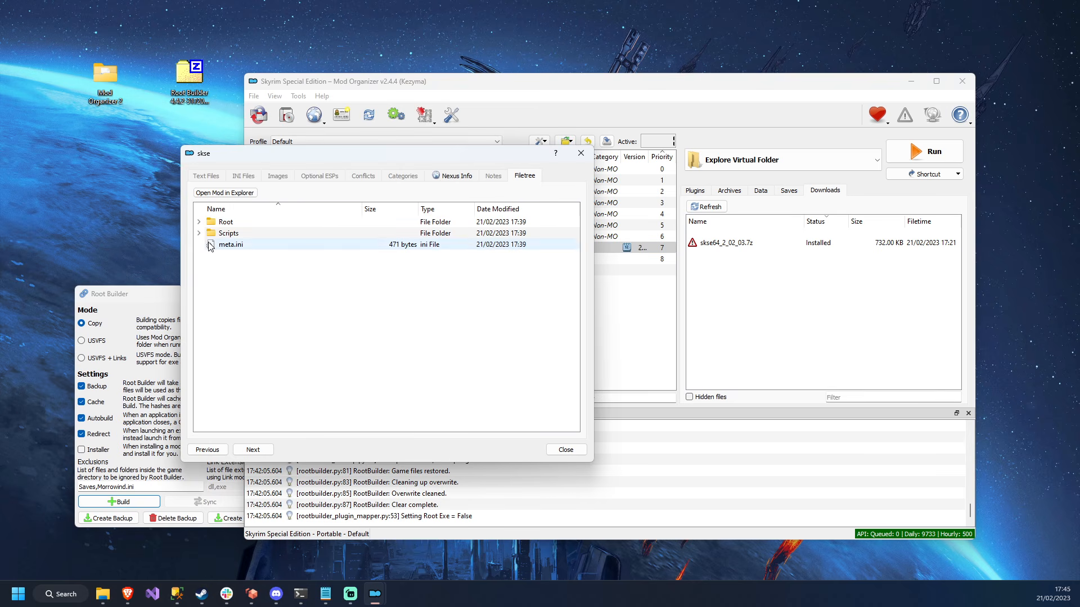
pyautogui.click(197, 222)
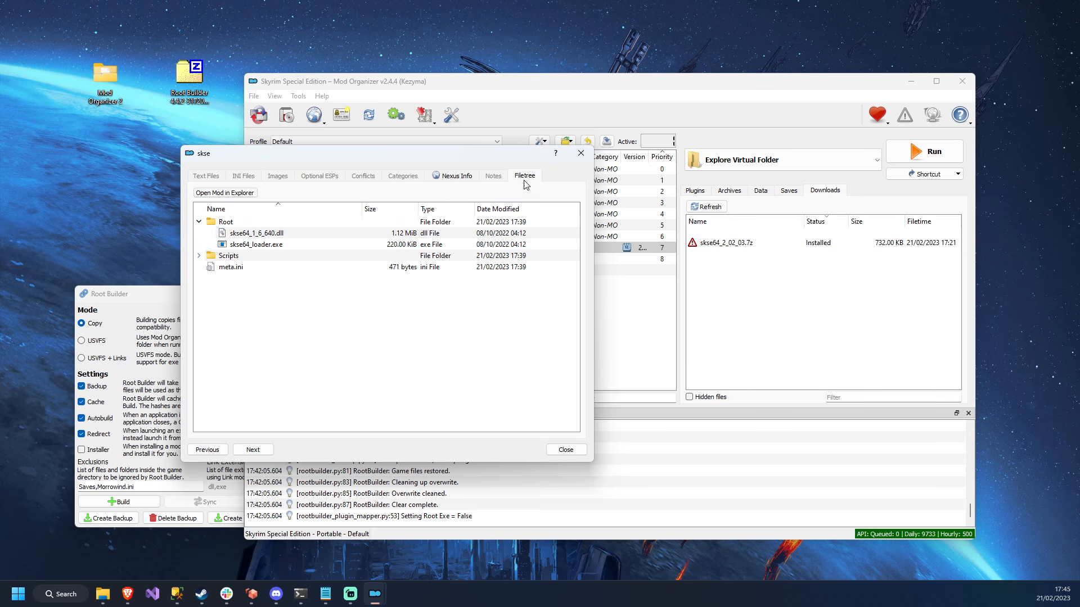
pyautogui.moveTo(483, 157); pyautogui.dragTo(575, 179)
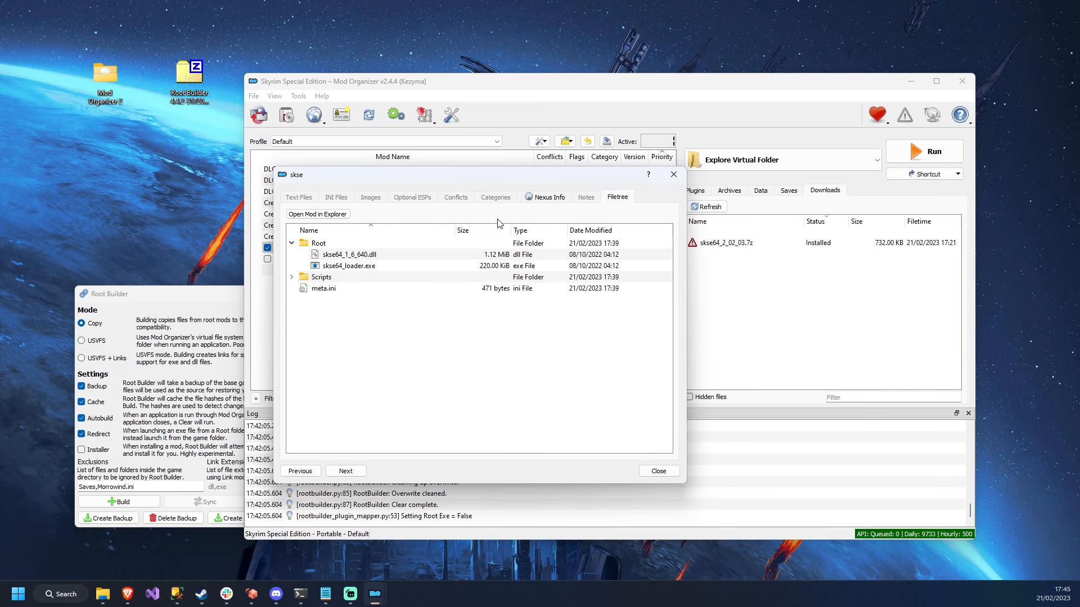
pyautogui.click(373, 269)
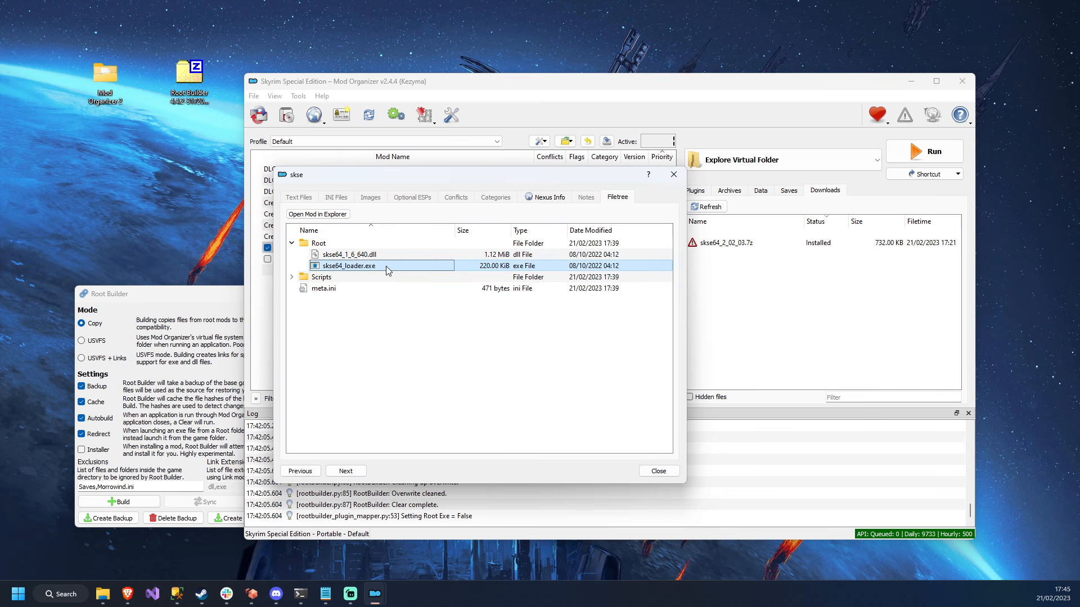
pyautogui.moveTo(529, 180); pyautogui.dragTo(565, 173)
pyautogui.click(718, 173)
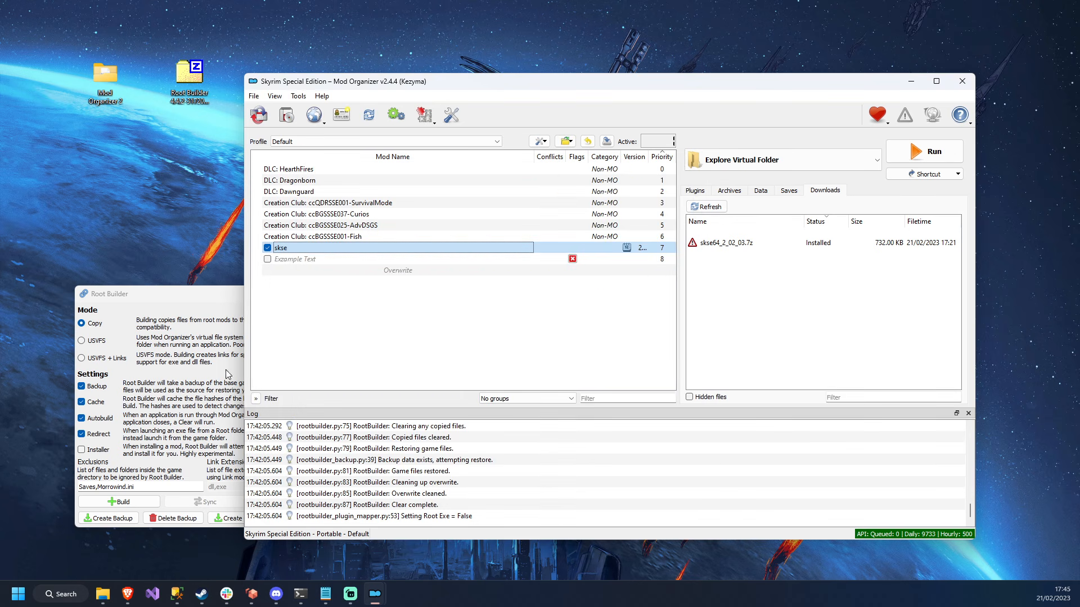
# Step: Turn off Root Builder's Redirect setting and look at the Modify Executables window
pyautogui.moveTo(177, 298); pyautogui.dragTo(178, 256)
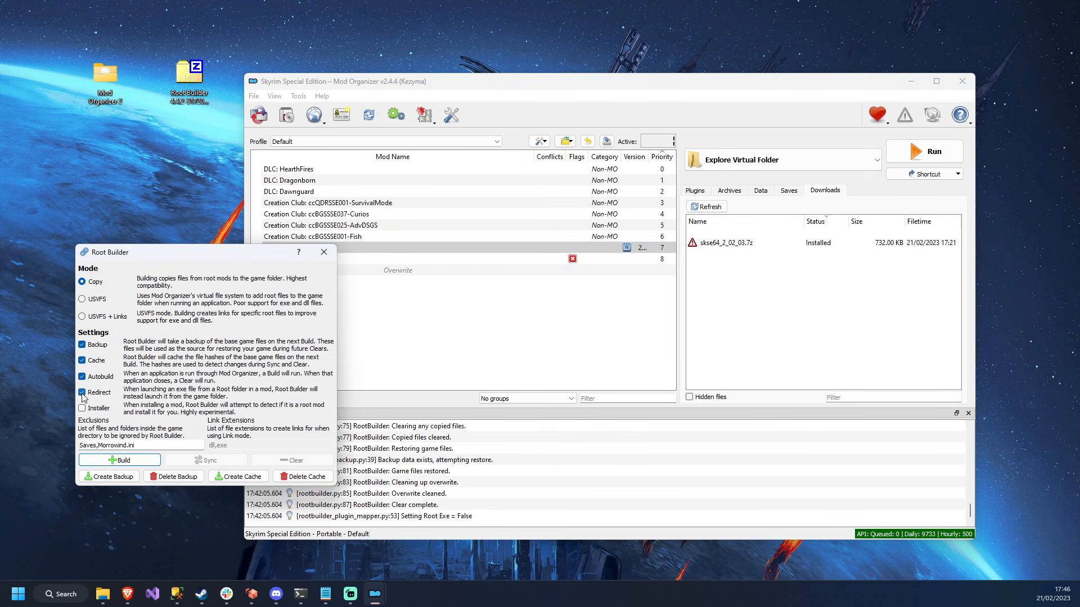
pyautogui.click(113, 465)
pyautogui.click(782, 163)
pyautogui.click(718, 184)
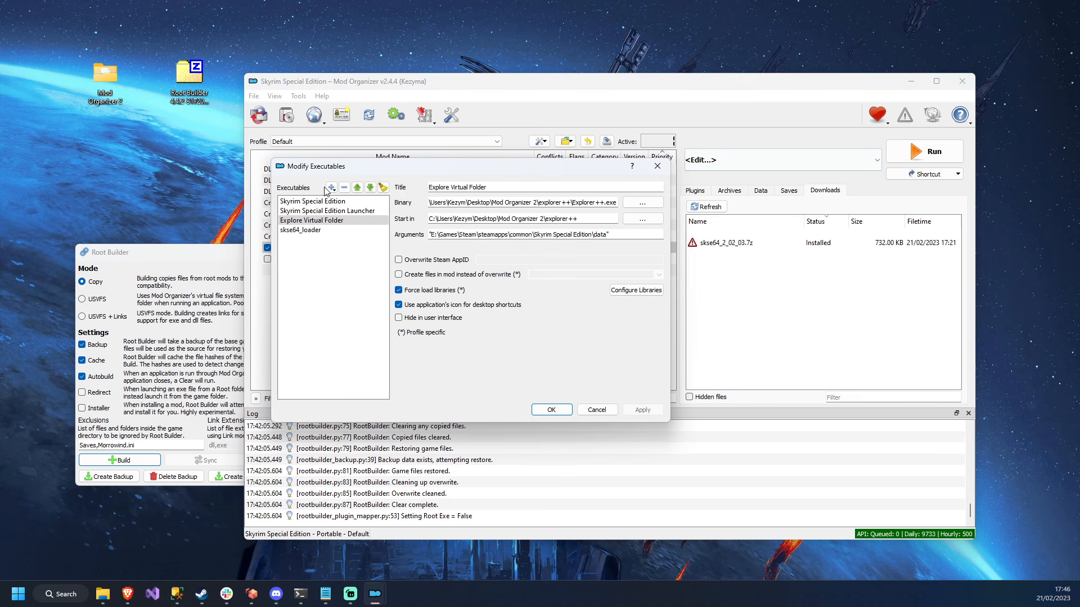
pyautogui.click(657, 166)
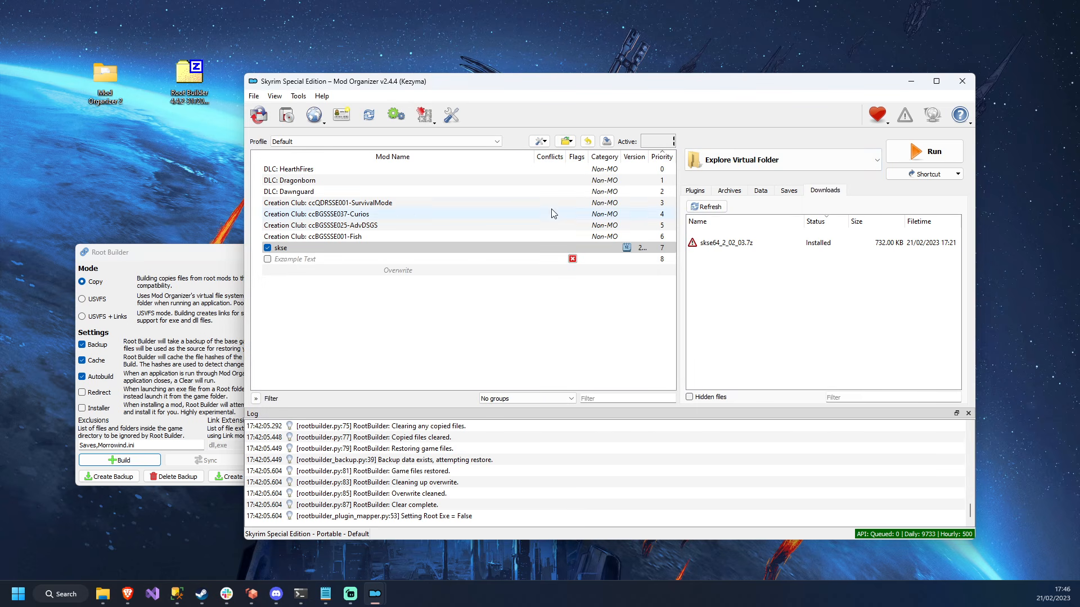
# Step: Check the list of runnable executables and turn Root Builder's Redirect setting back on
pyautogui.click(144, 266)
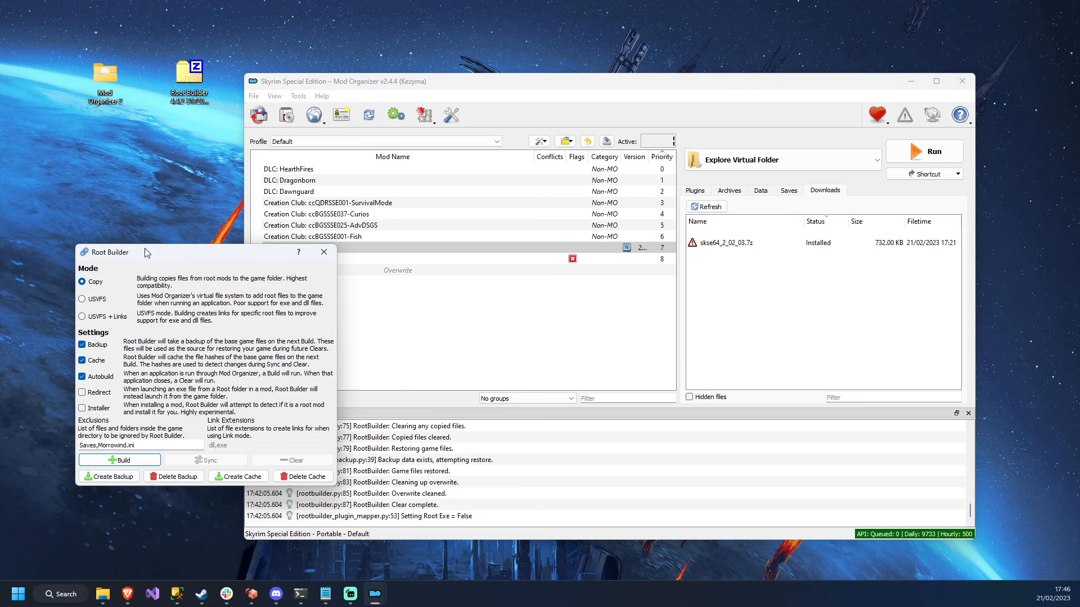
pyautogui.moveTo(145, 253); pyautogui.dragTo(130, 254)
pyautogui.click(782, 160)
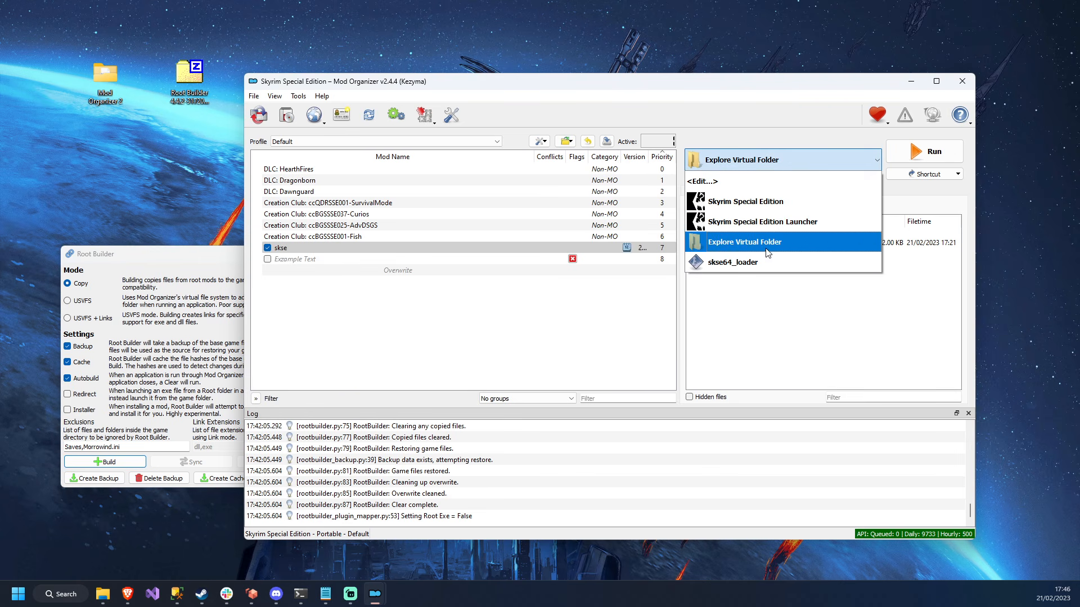
pyautogui.click(179, 265)
pyautogui.click(67, 394)
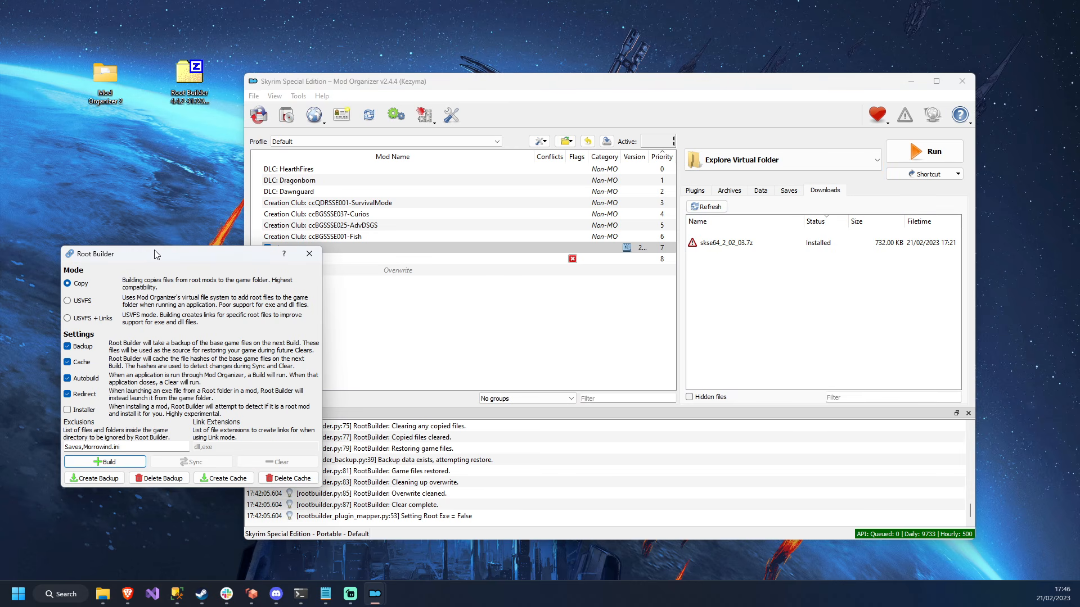
# Step: Turn on Root Builder's experimental Installer setting, keeping its settings window clear of the downloads list
pyautogui.moveTo(153, 254); pyautogui.dragTo(193, 241)
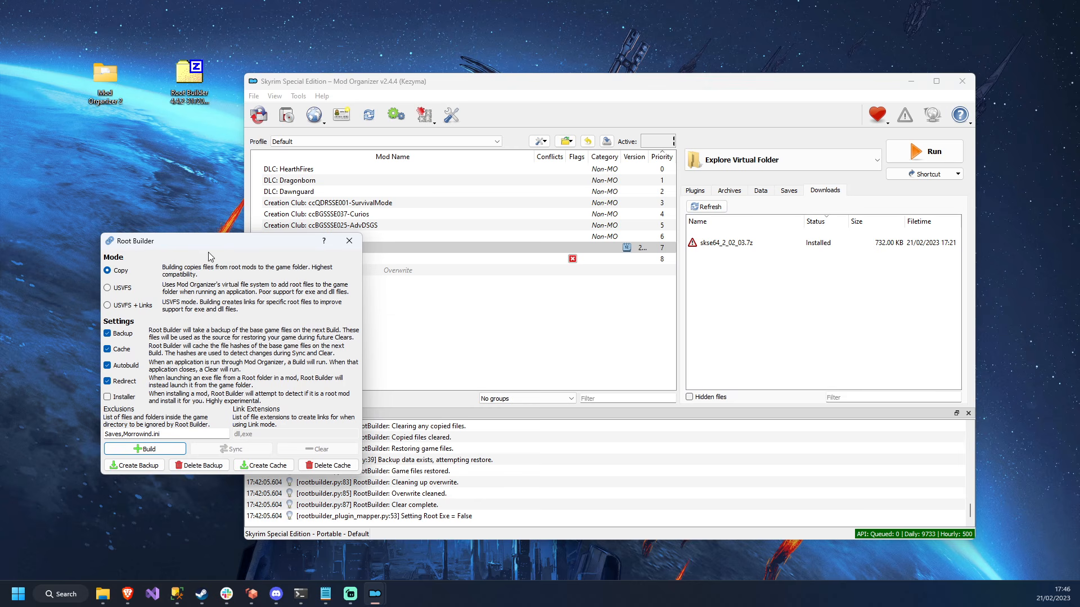
pyautogui.moveTo(191, 253); pyautogui.dragTo(170, 268)
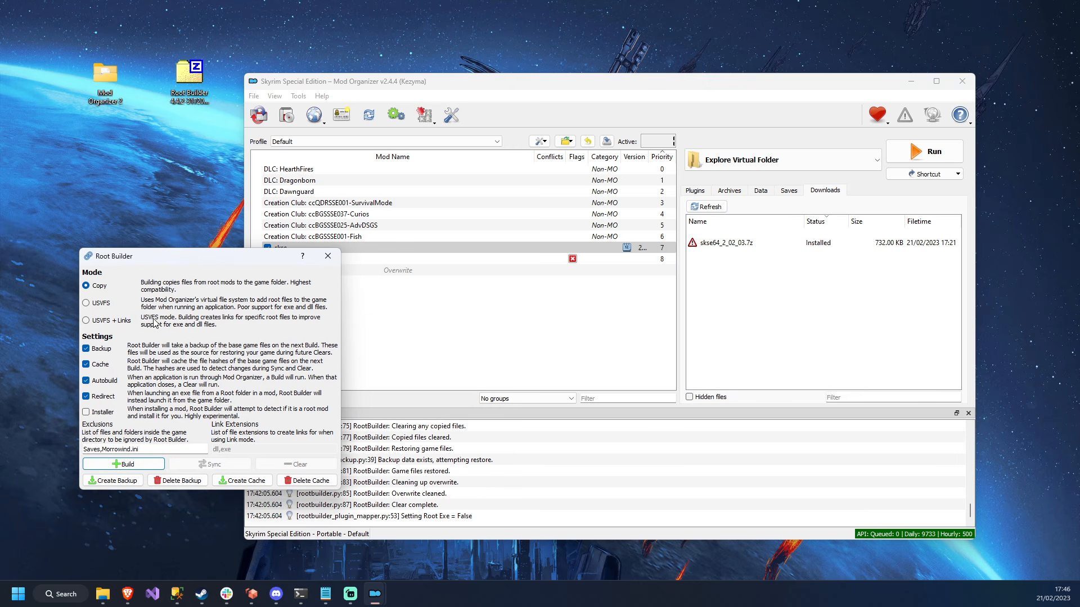
pyautogui.click(86, 412)
pyautogui.moveTo(249, 258); pyautogui.dragTo(204, 292)
# Step: Install skse64_2_02_03.7z through the Root Builder installer under the name skse, merging it into the existing mod
pyautogui.click(721, 243)
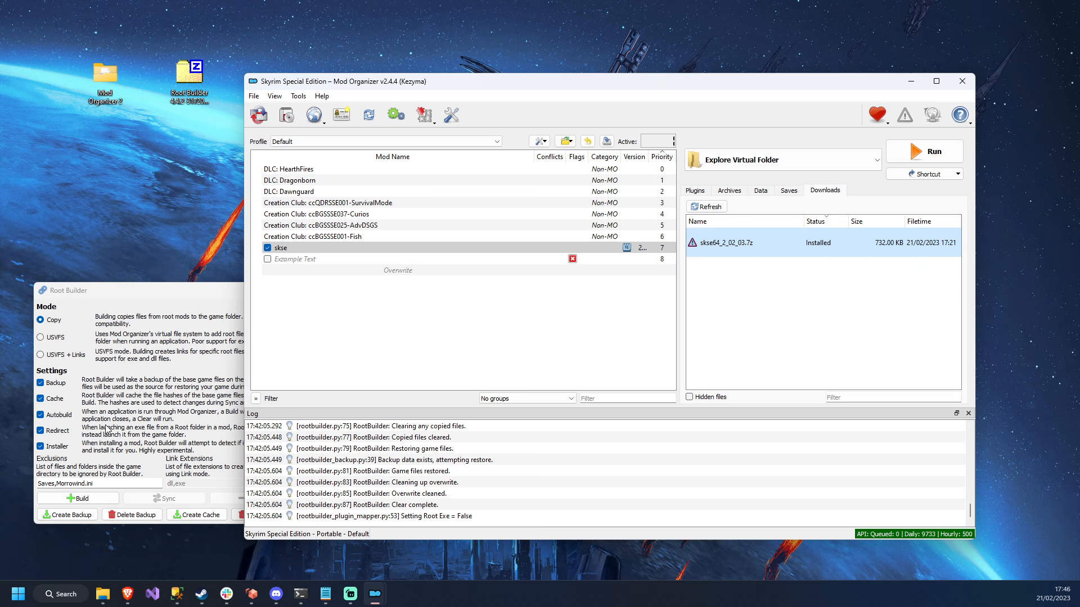
pyautogui.doubleClick(725, 243)
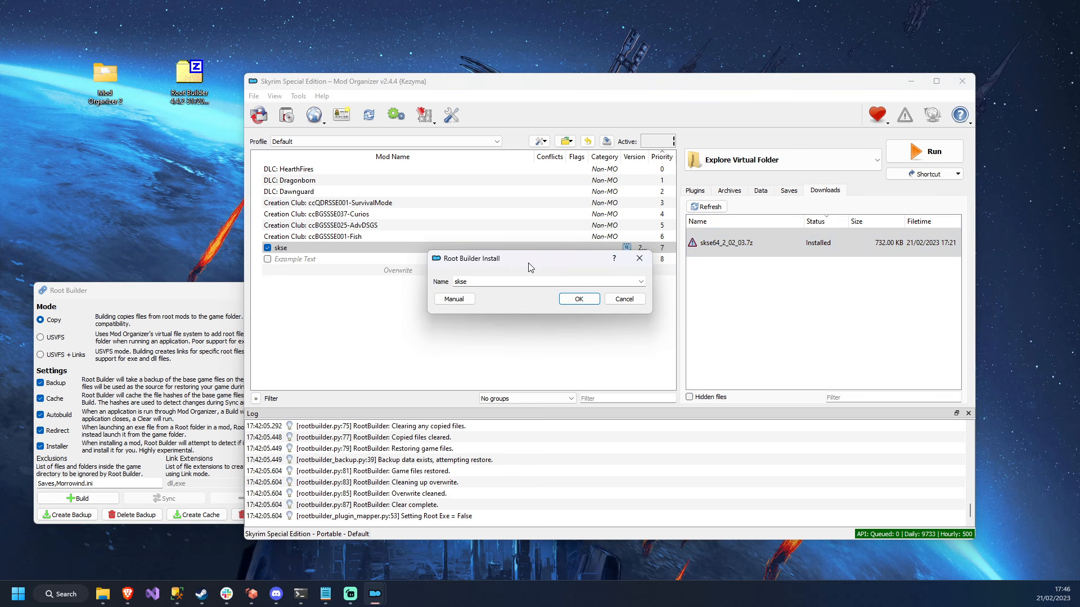
pyautogui.moveTo(530, 262); pyautogui.dragTo(476, 262)
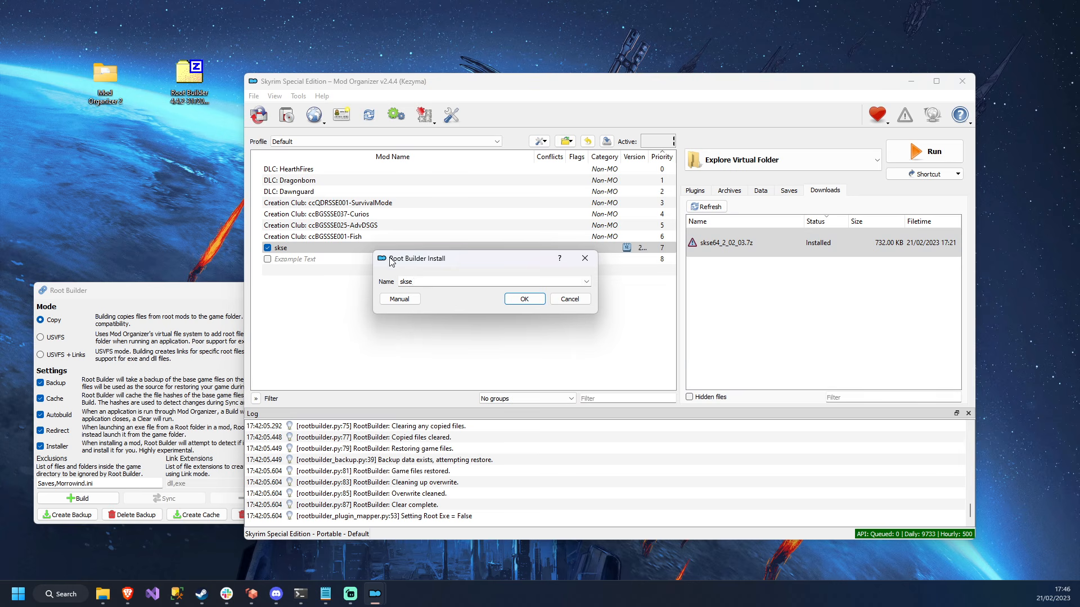
pyautogui.moveTo(393, 259)
pyautogui.mouseDown()
pyautogui.moveTo(429, 260)
pyautogui.moveTo(393, 261)
pyautogui.mouseUp()
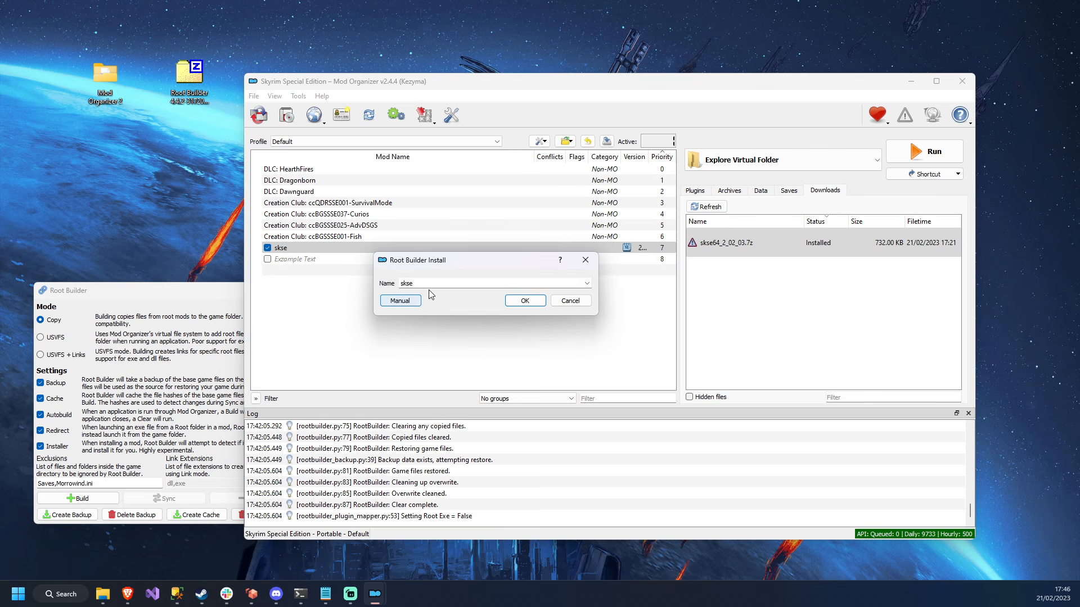
pyautogui.click(523, 301)
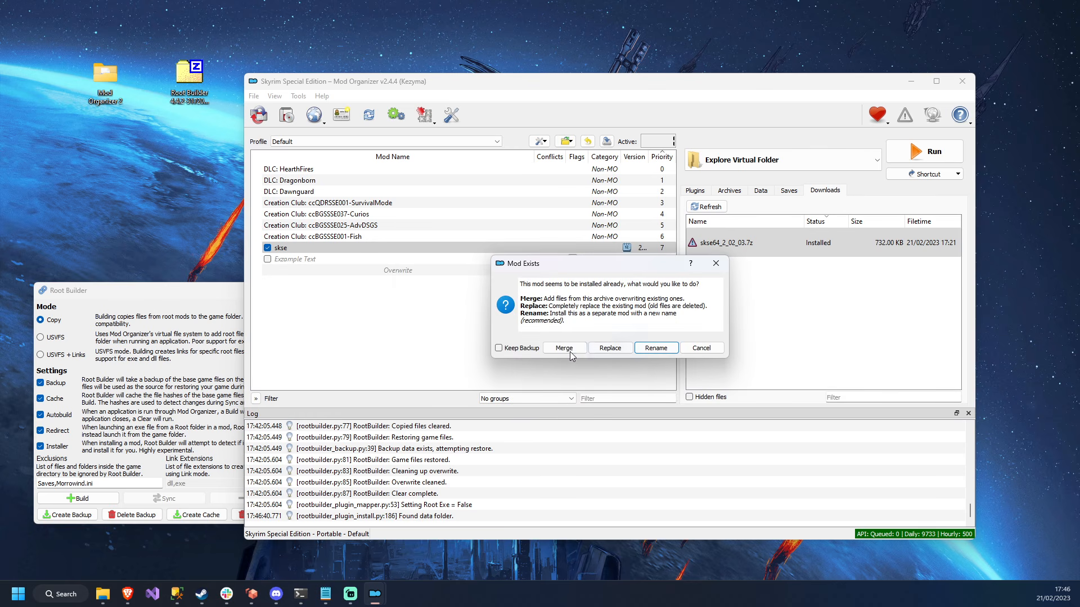
pyautogui.click(564, 348)
# Step: Inspect the Root and Scripts folders in the reinstalled skse mod's file tree
pyautogui.doubleClick(337, 248)
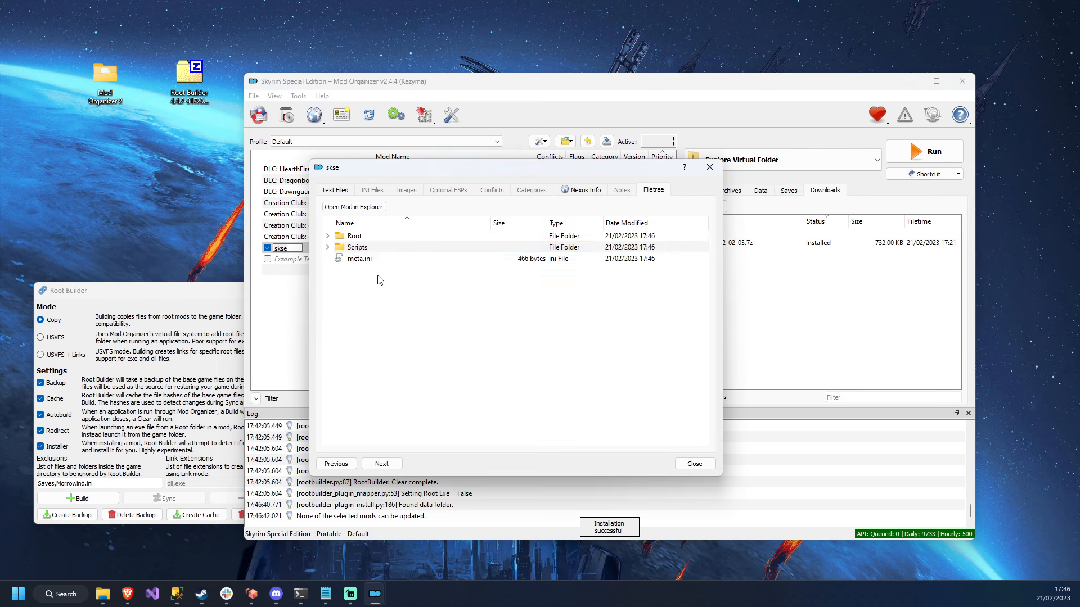
pyautogui.click(328, 247)
pyautogui.click(327, 237)
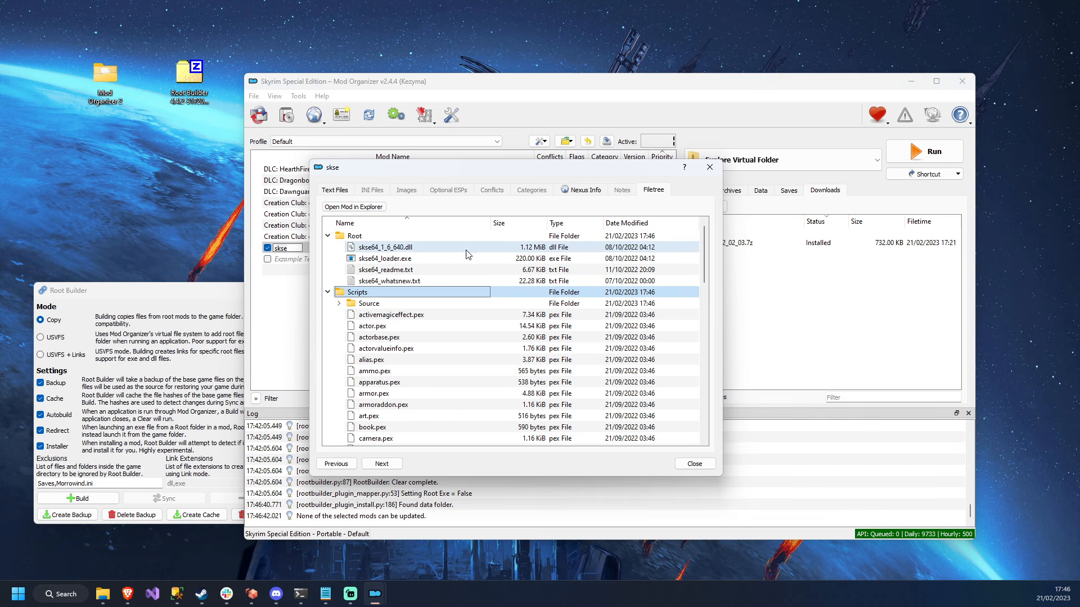
pyautogui.click(710, 167)
# Step: Turn off Root Builder's Installer setting and look at the Exclusions list
pyautogui.moveTo(158, 290); pyautogui.dragTo(302, 224)
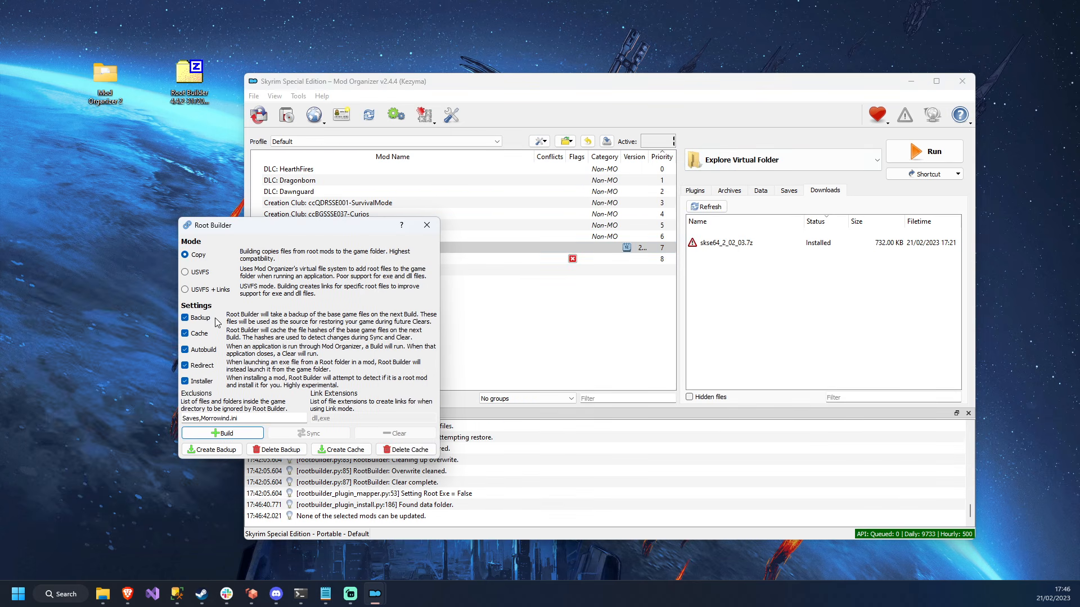
pyautogui.click(186, 383)
pyautogui.moveTo(268, 420); pyautogui.dragTo(184, 417)
pyautogui.click(236, 417)
# Step: Turn off Root Builder's Backup setting
pyautogui.moveTo(272, 228); pyautogui.dragTo(120, 291)
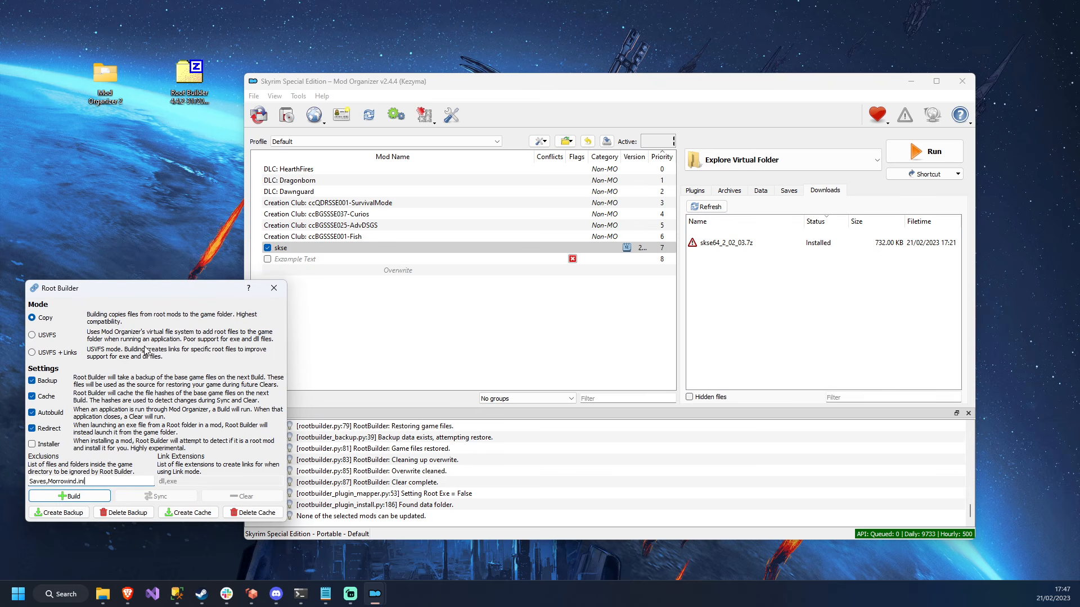
pyautogui.moveTo(145, 290); pyautogui.dragTo(161, 280)
pyautogui.click(47, 372)
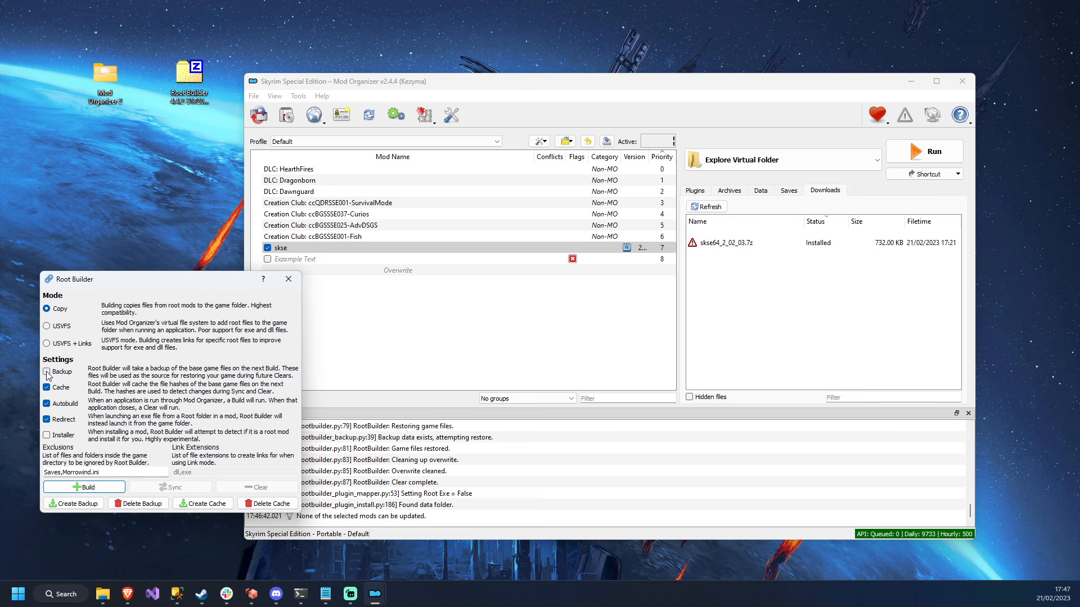
# Step: Turn Root Builder's Backup setting back on
pyautogui.click(46, 372)
pyautogui.moveTo(167, 285); pyautogui.dragTo(177, 289)
# Step: Create a folder named Saves inside the Root folder of the skse mod's file tree
pyautogui.click(260, 251)
pyautogui.doubleClick(290, 250)
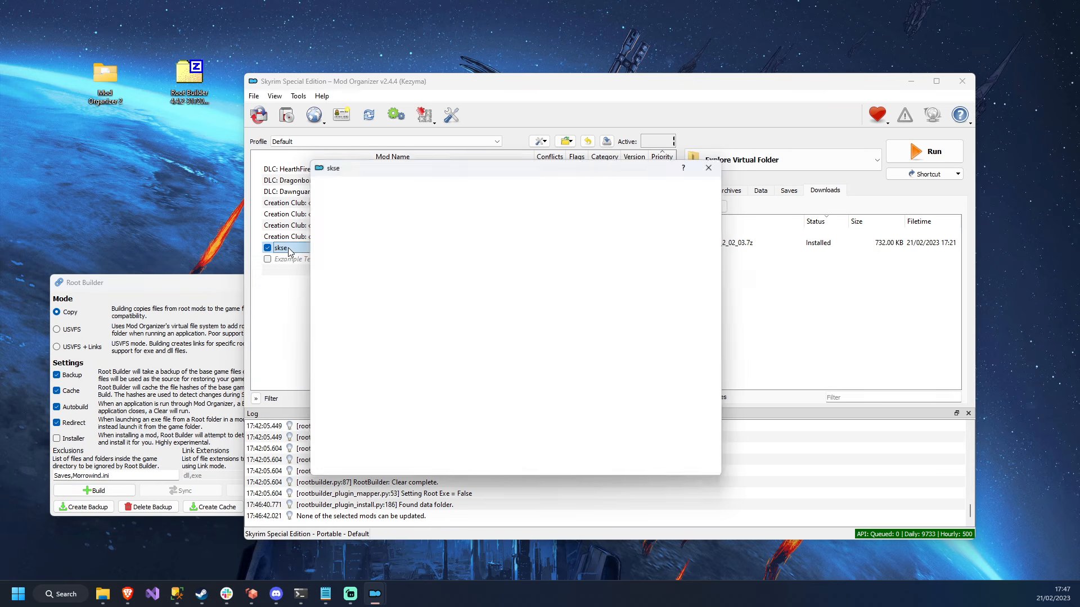
pyautogui.click(352, 236)
pyautogui.click(328, 235)
pyautogui.rightClick(358, 237)
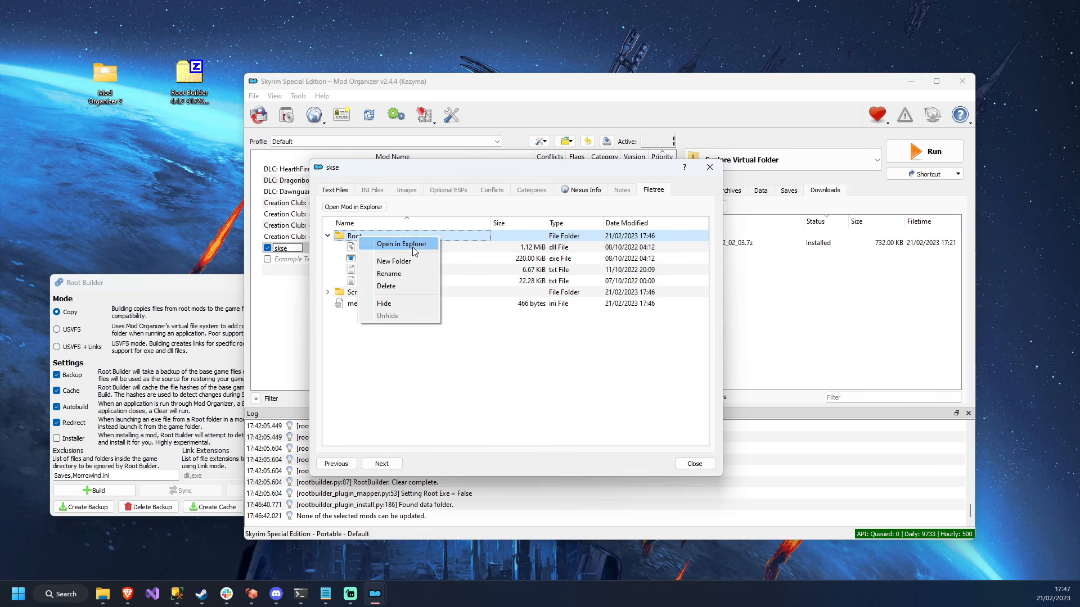
pyautogui.click(340, 240)
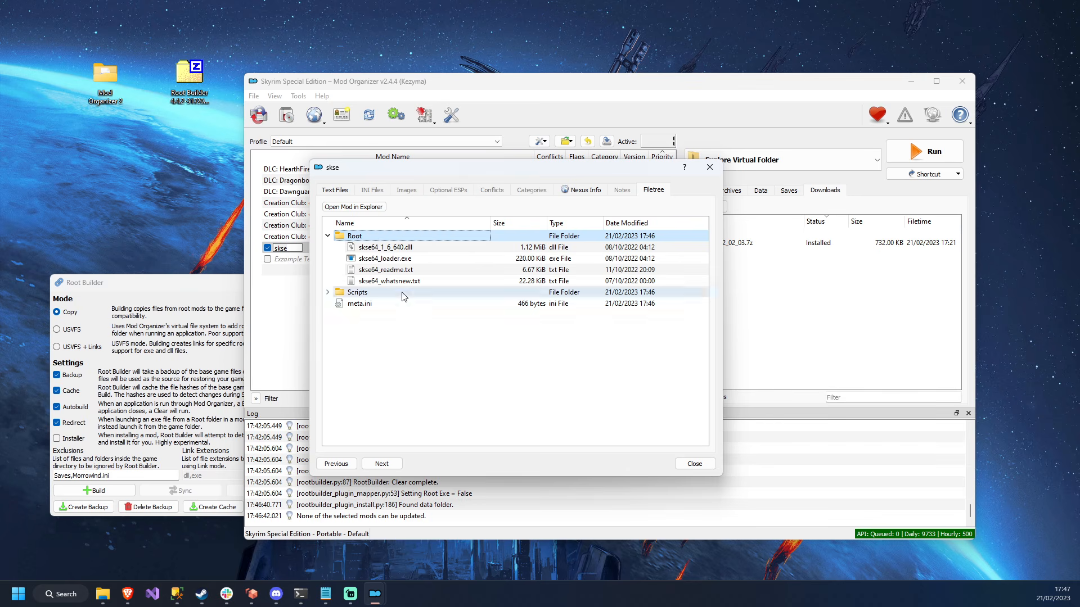
pyautogui.moveTo(414, 171); pyautogui.dragTo(451, 158)
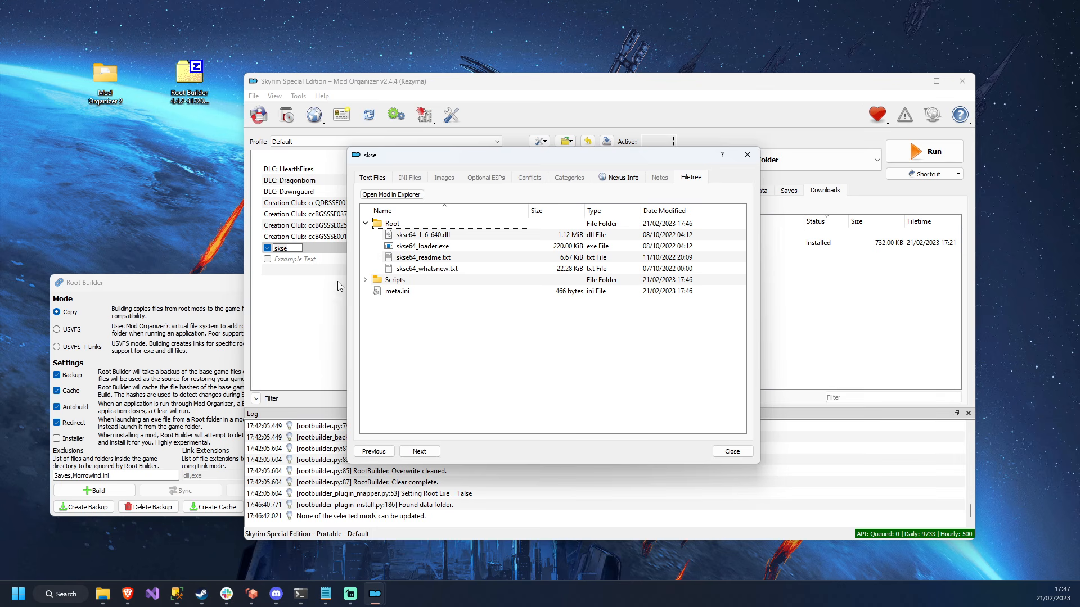
pyautogui.rightClick(397, 227)
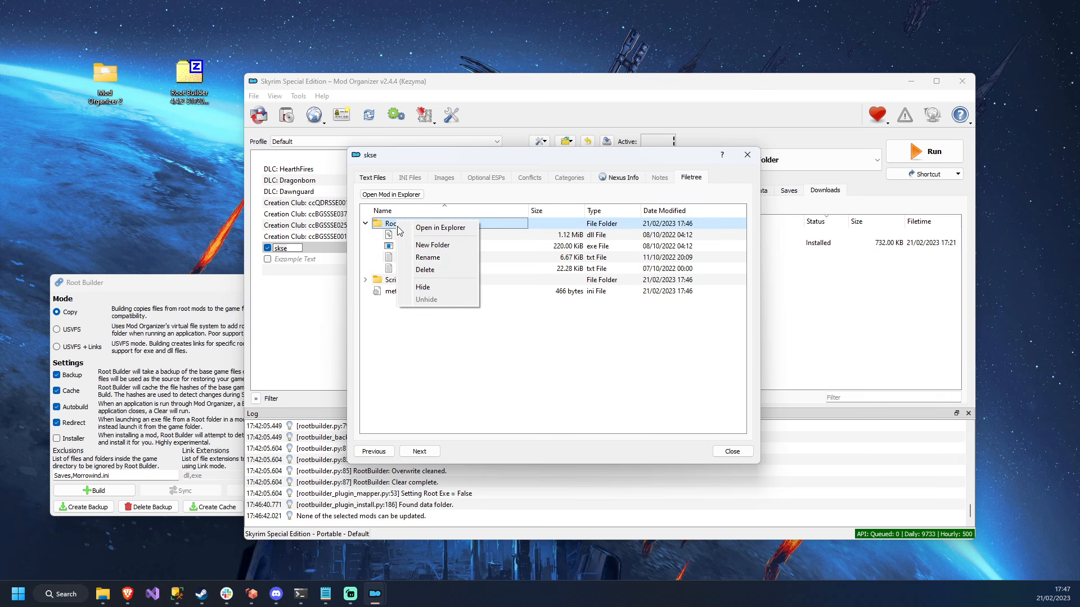
pyautogui.click(445, 246)
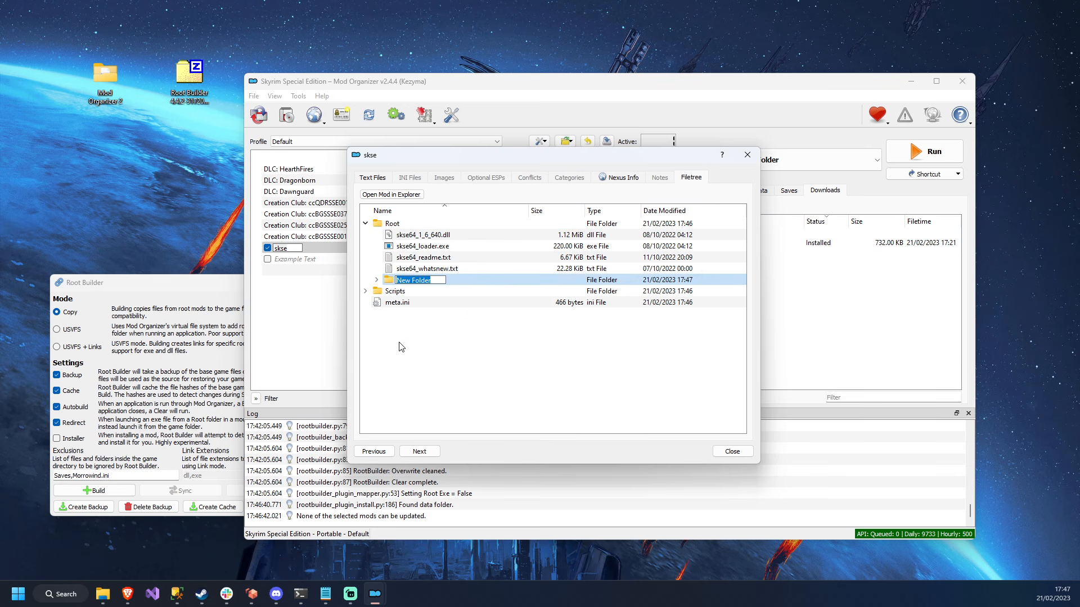
pyautogui.write('Saves')
pyautogui.press('Return')
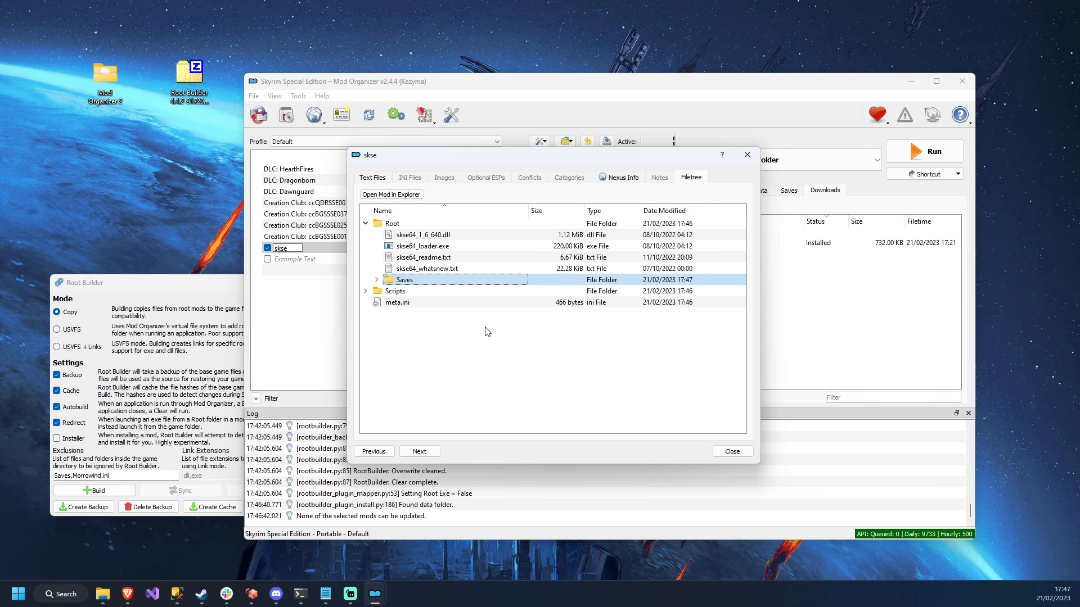
pyautogui.click(732, 452)
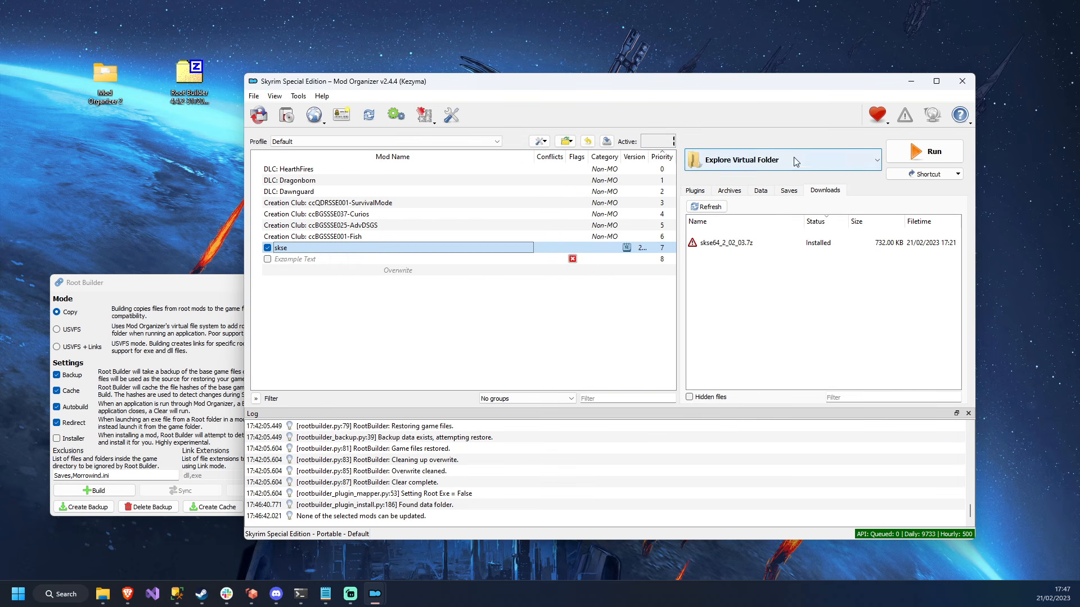
# Step: Run Explore Virtual Folder and check the Skyrim Special Edition game folder for SKSE files and the Saves folder
pyautogui.click(889, 158)
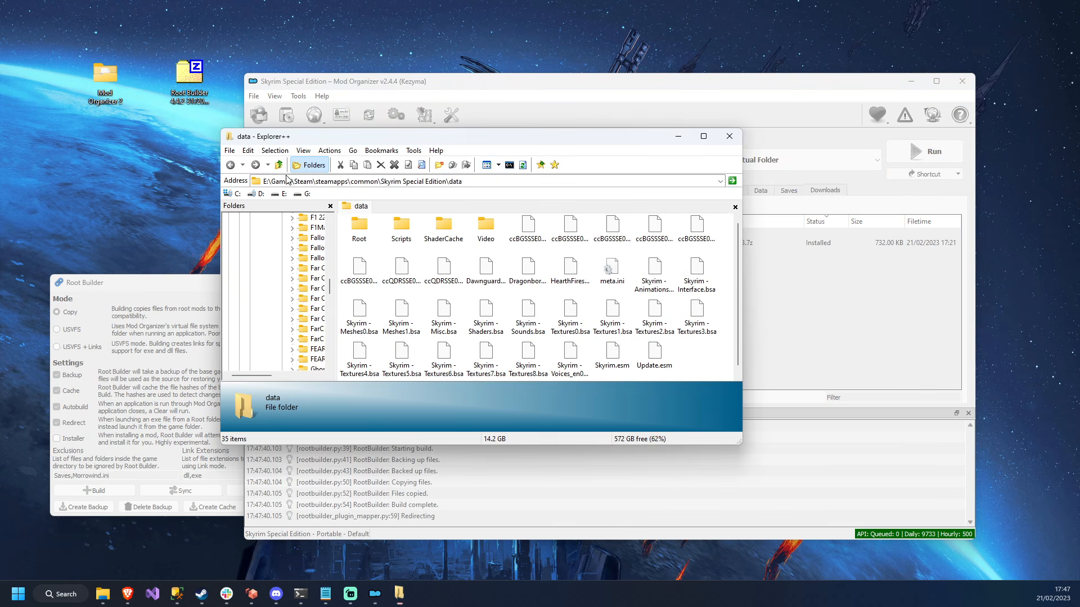
pyautogui.click(279, 164)
pyautogui.click(357, 270)
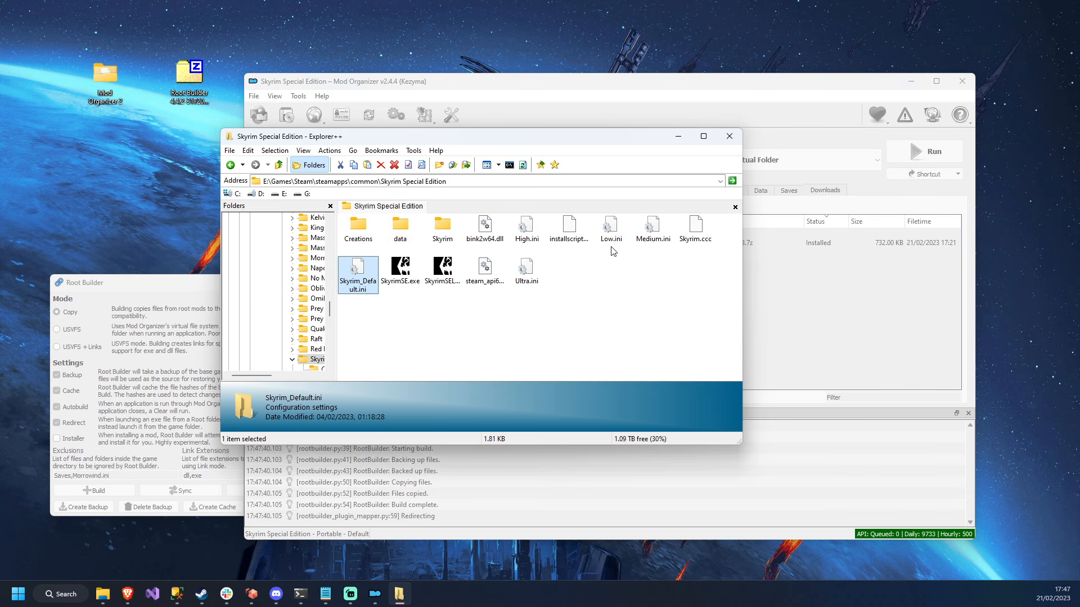
pyautogui.click(690, 236)
pyautogui.click(550, 275)
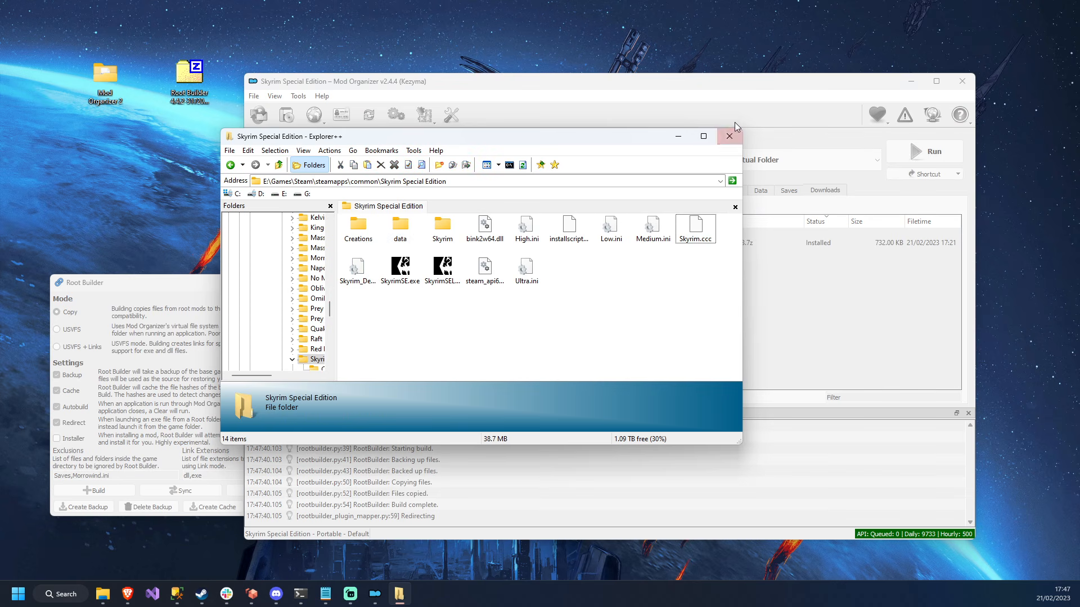
pyautogui.click(730, 137)
# Step: Delete the Saves folder from the skse mod's Root folder
pyautogui.doubleClick(366, 247)
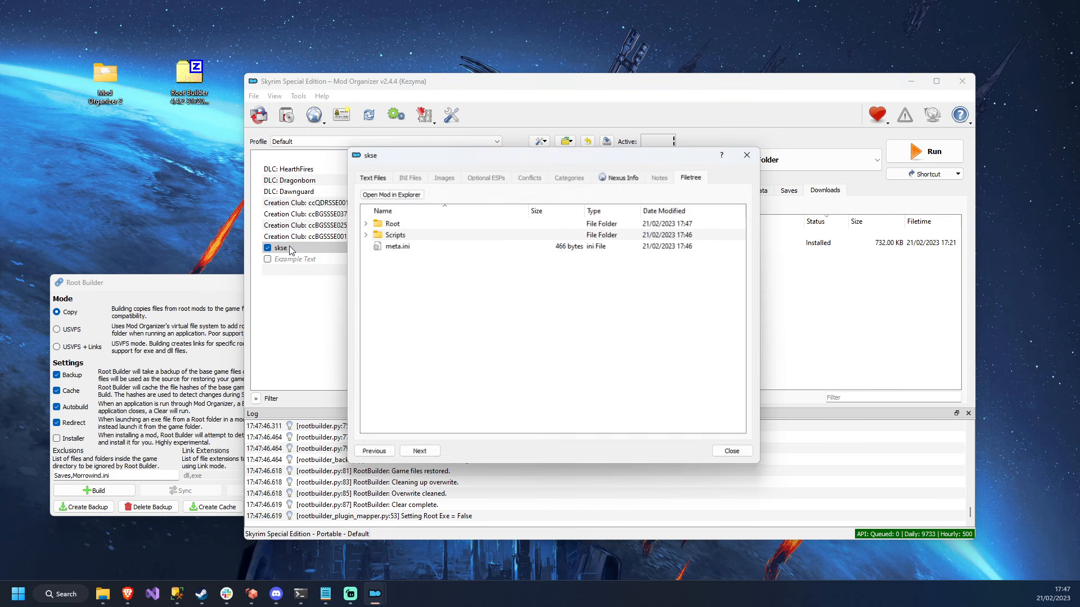
pyautogui.click(366, 223)
pyautogui.rightClick(401, 235)
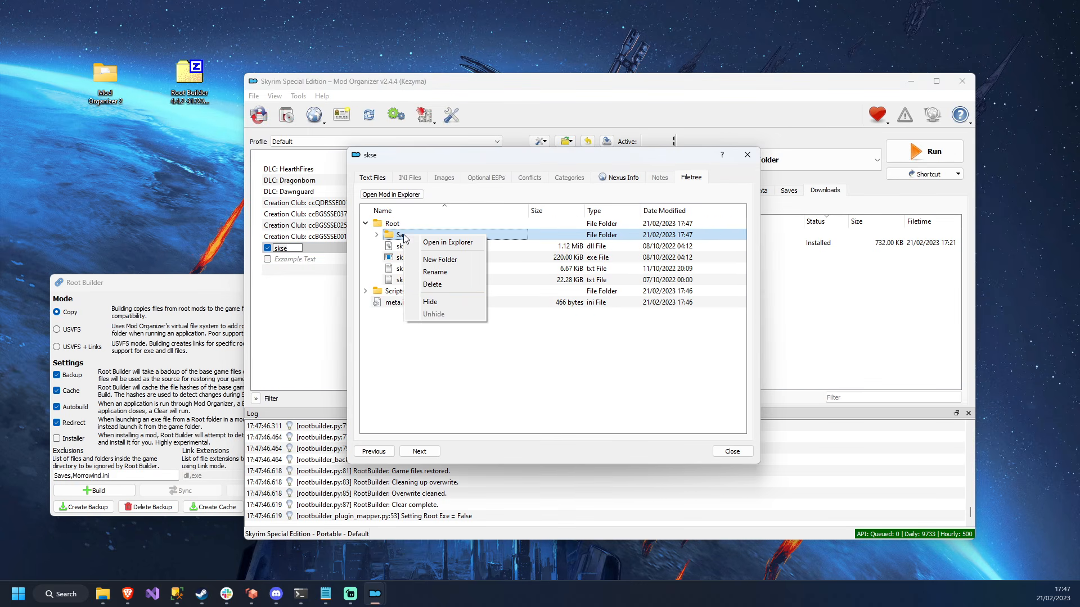
pyautogui.click(442, 284)
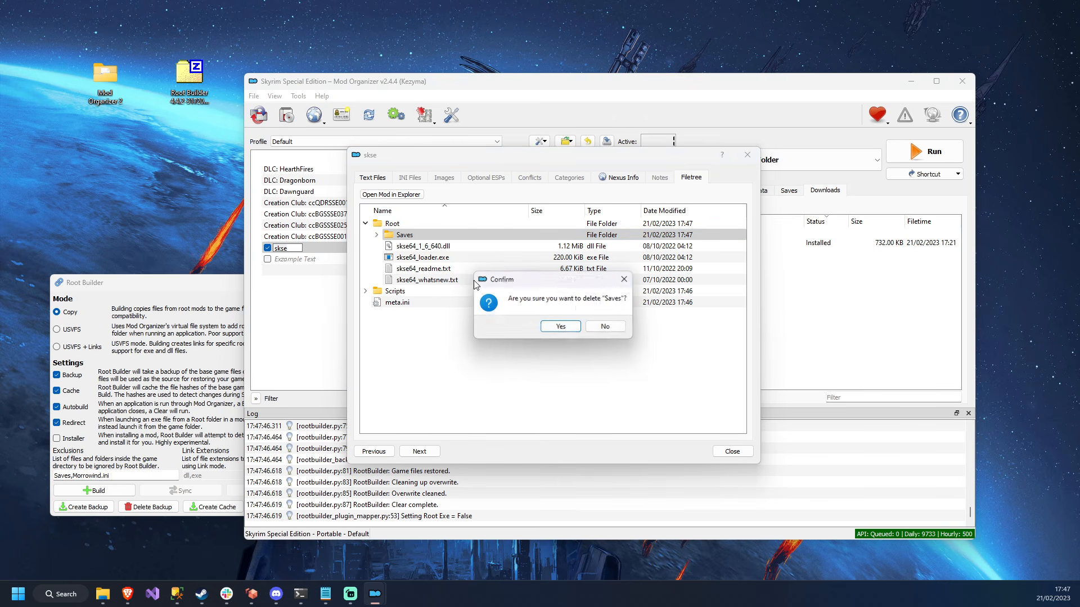
pyautogui.click(560, 325)
pyautogui.click(747, 155)
# Step: Run Explore Virtual Folder again and inspect the skse64 files in the Skyrim Special Edition game folder
pyautogui.click(925, 152)
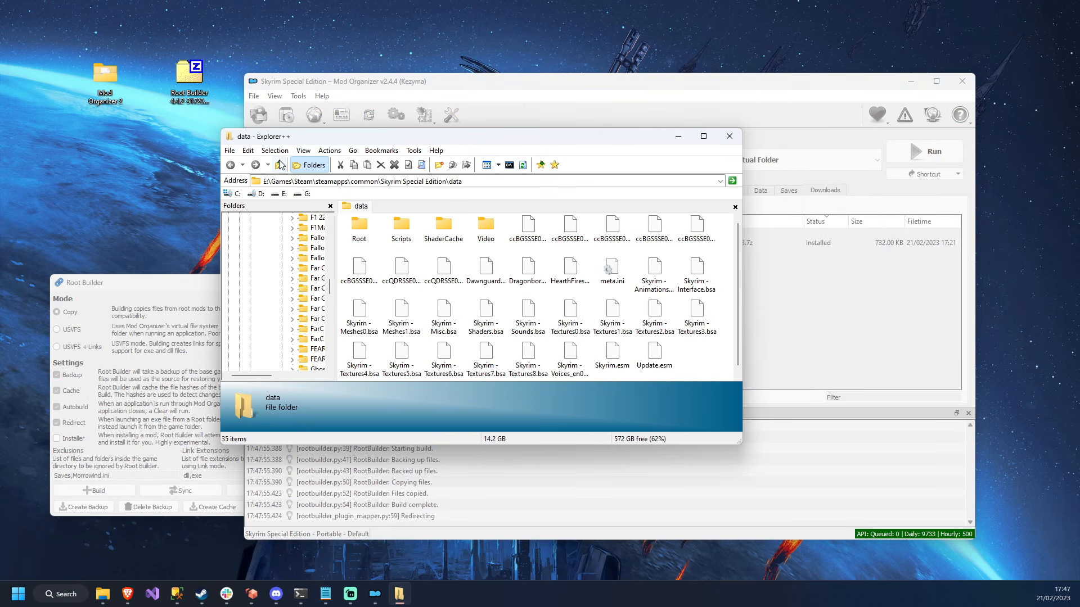
pyautogui.click(358, 267)
pyautogui.click(696, 232)
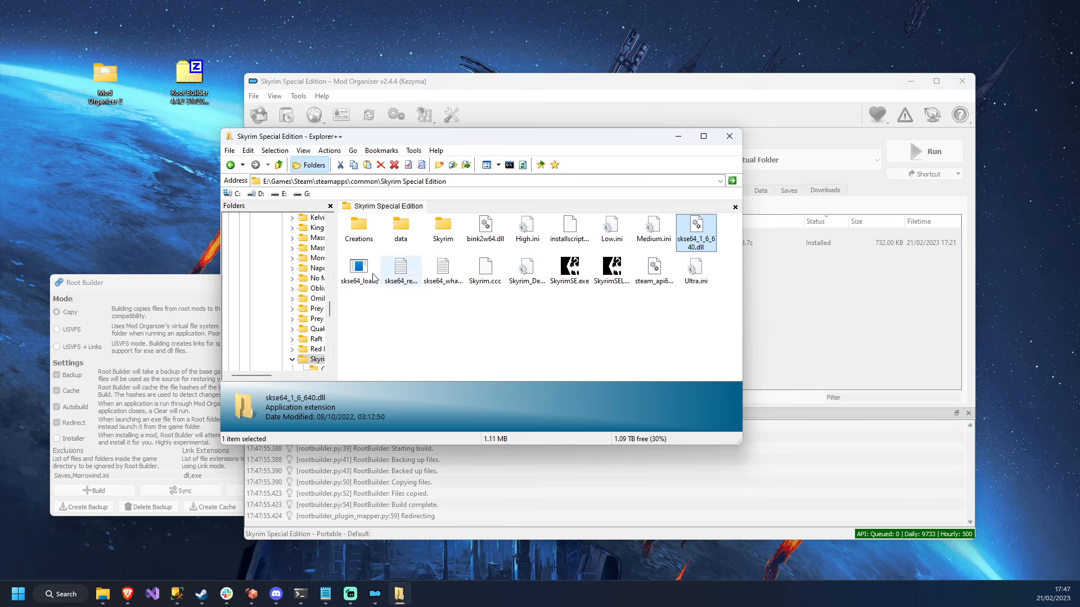
pyautogui.click(450, 307)
pyautogui.click(733, 136)
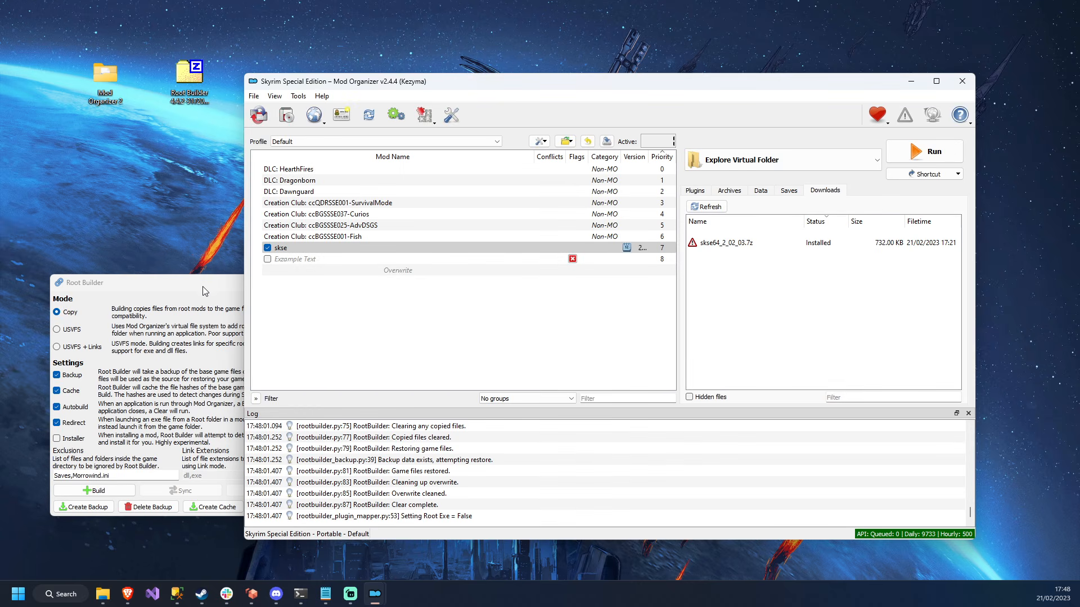
pyautogui.moveTo(202, 286); pyautogui.dragTo(278, 194)
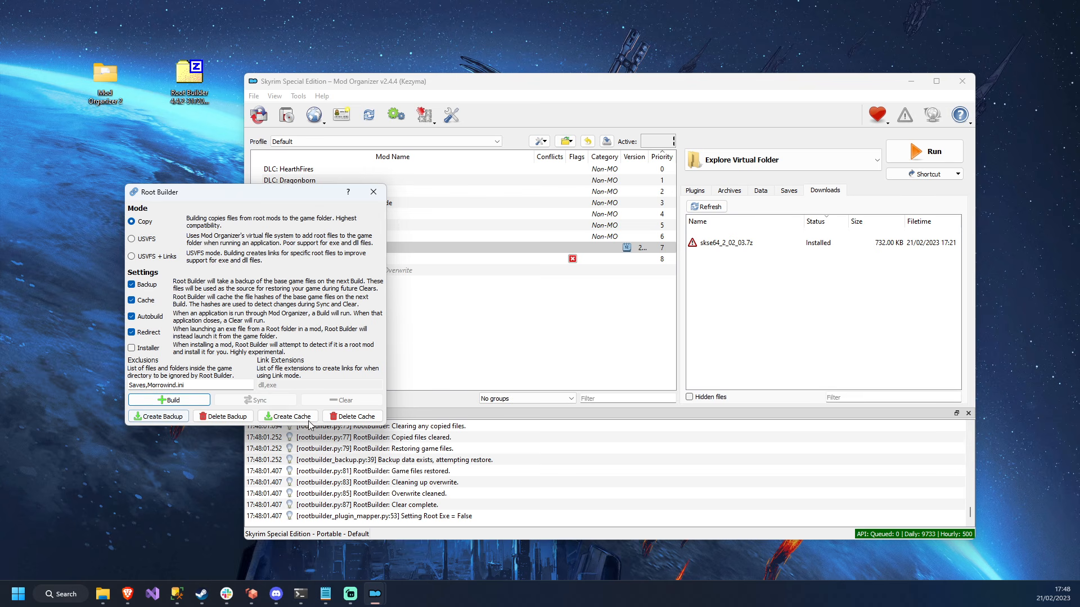
pyautogui.moveTo(303, 193); pyautogui.dragTo(316, 227)
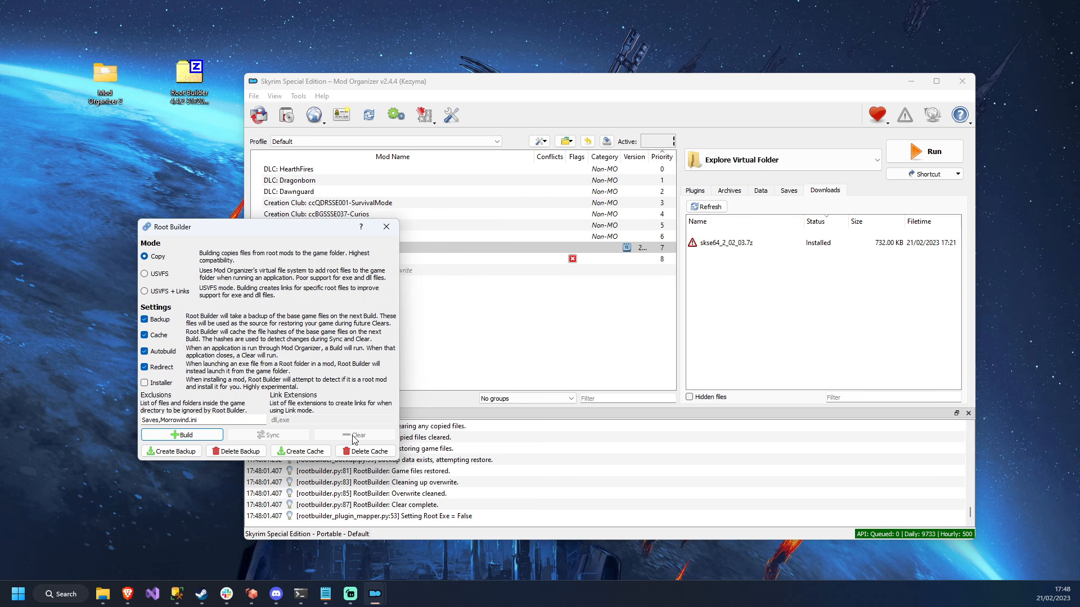
pyautogui.moveTo(273, 228); pyautogui.dragTo(348, 228)
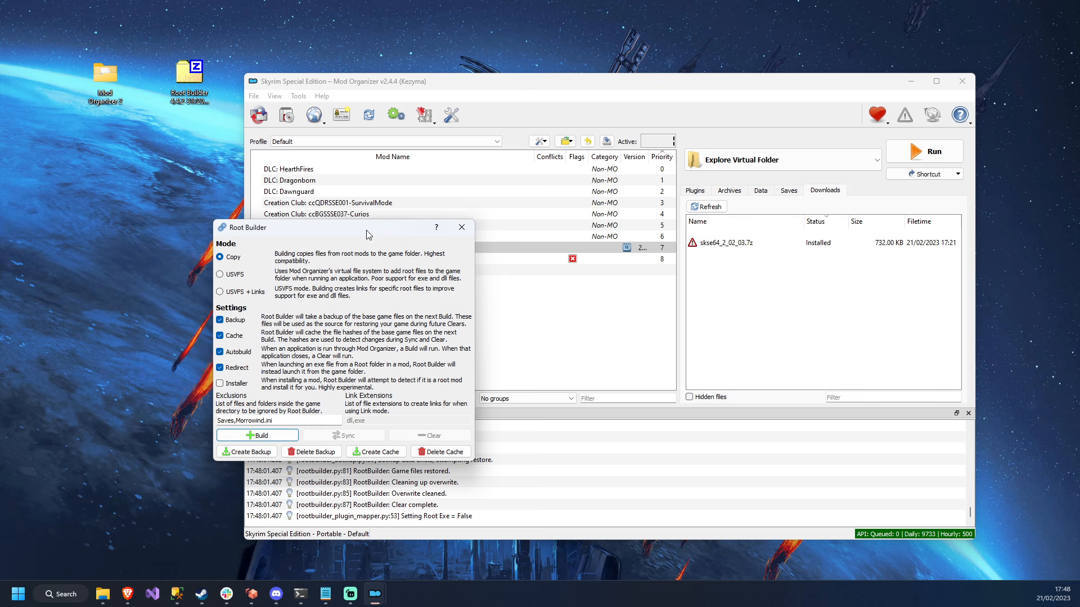
pyautogui.click(759, 160)
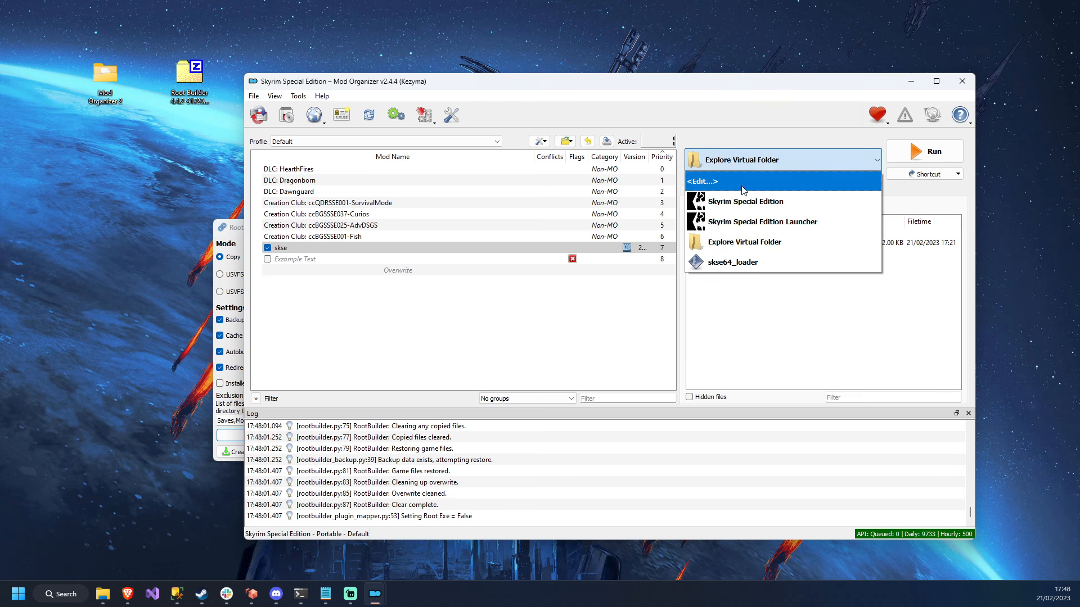
pyautogui.click(535, 382)
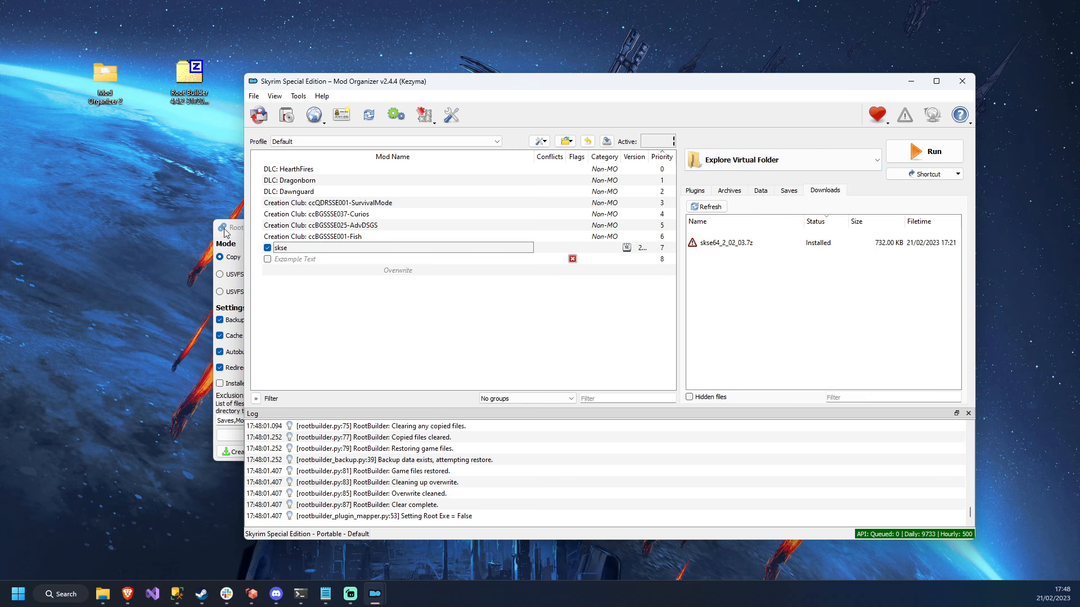
pyautogui.click(230, 232)
pyautogui.moveTo(230, 231); pyautogui.dragTo(91, 211)
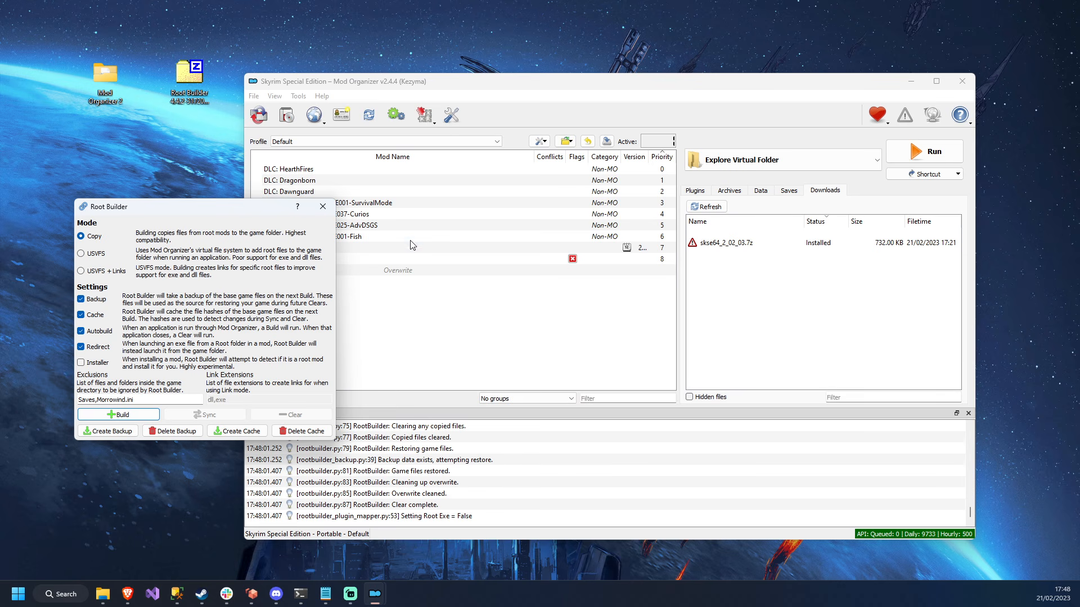
# Step: Switch Root Builder between USVFS and USVFS + Links modes to compare their available settings, and return it to Copy mode
pyautogui.click(81, 253)
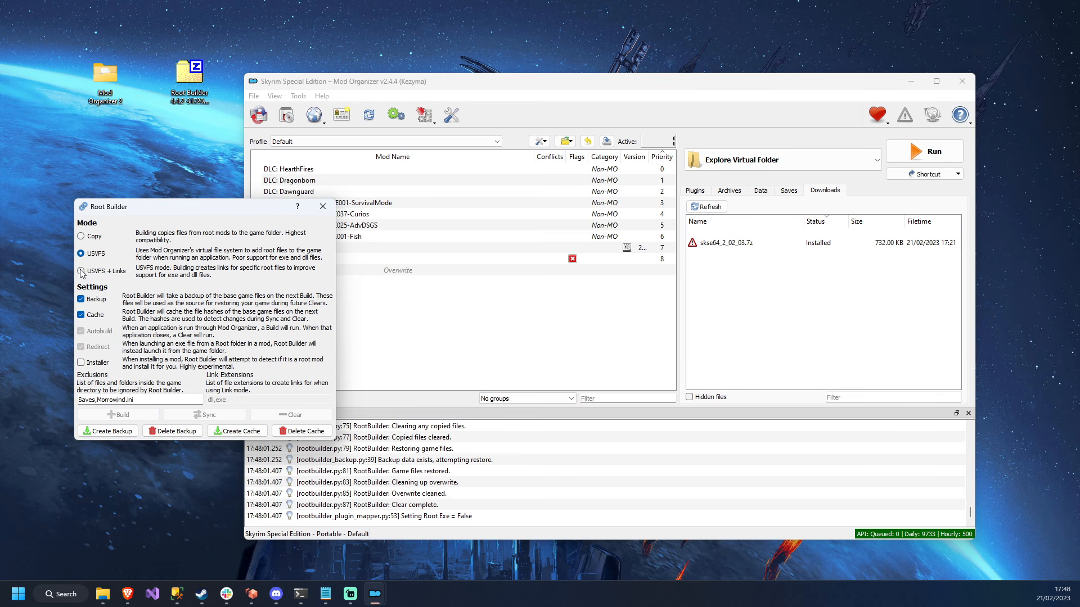
pyautogui.click(82, 271)
pyautogui.click(81, 254)
pyautogui.click(81, 272)
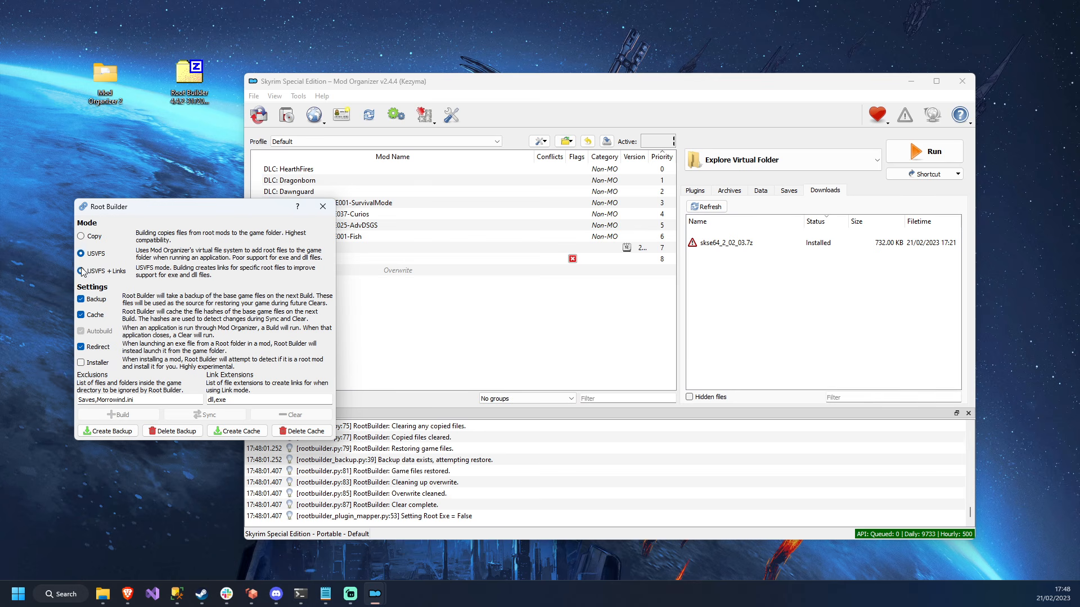
pyautogui.click(81, 253)
pyautogui.click(81, 271)
pyautogui.click(81, 254)
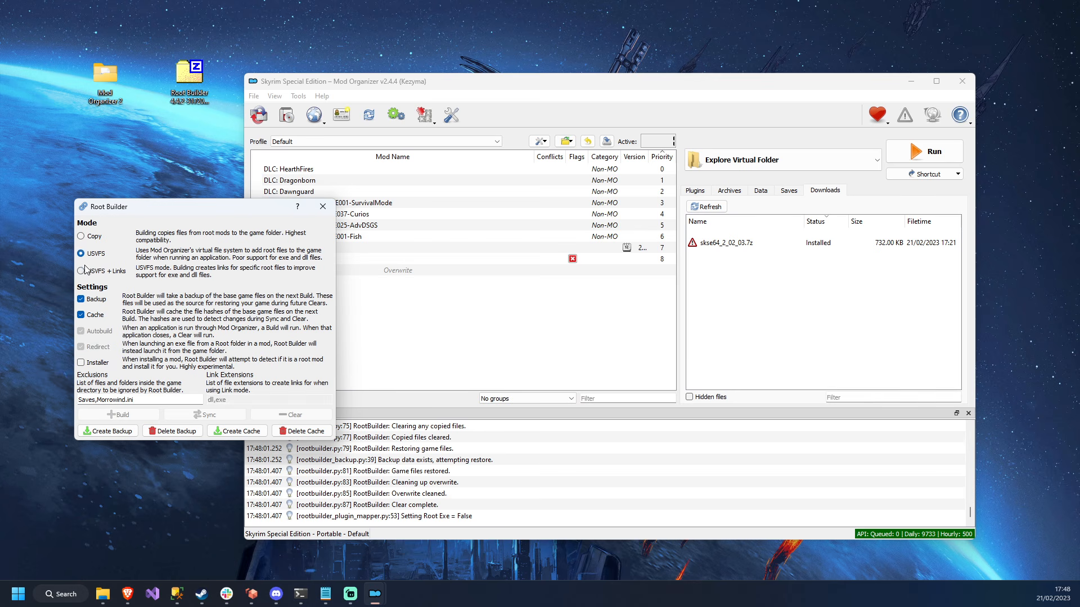
pyautogui.click(81, 271)
pyautogui.click(84, 237)
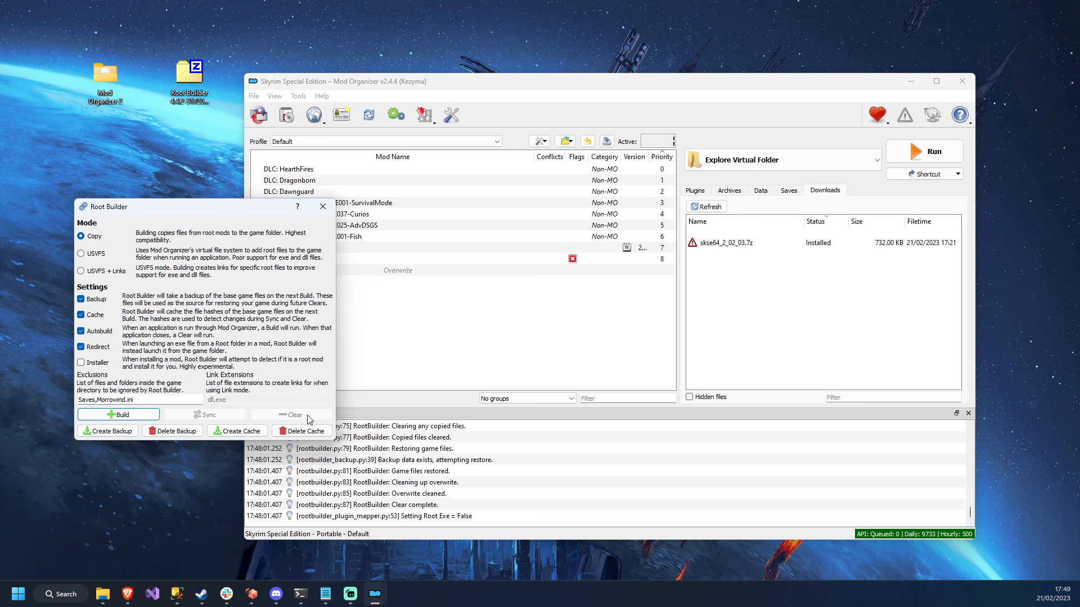
# Step: Close the Root Builder settings window
pyautogui.click(322, 207)
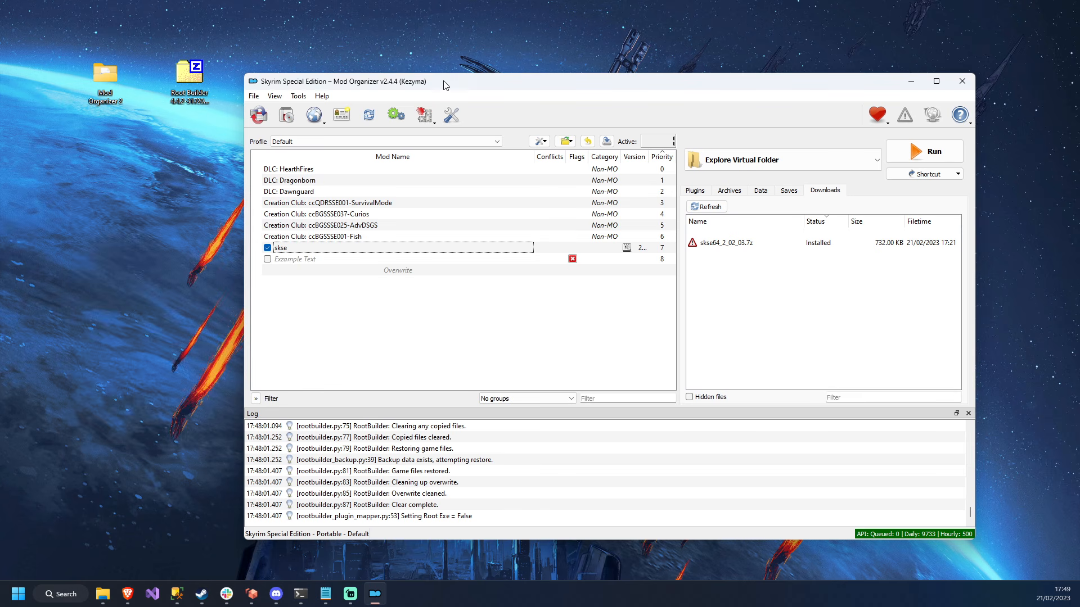
pyautogui.moveTo(443, 85); pyautogui.dragTo(471, 85)
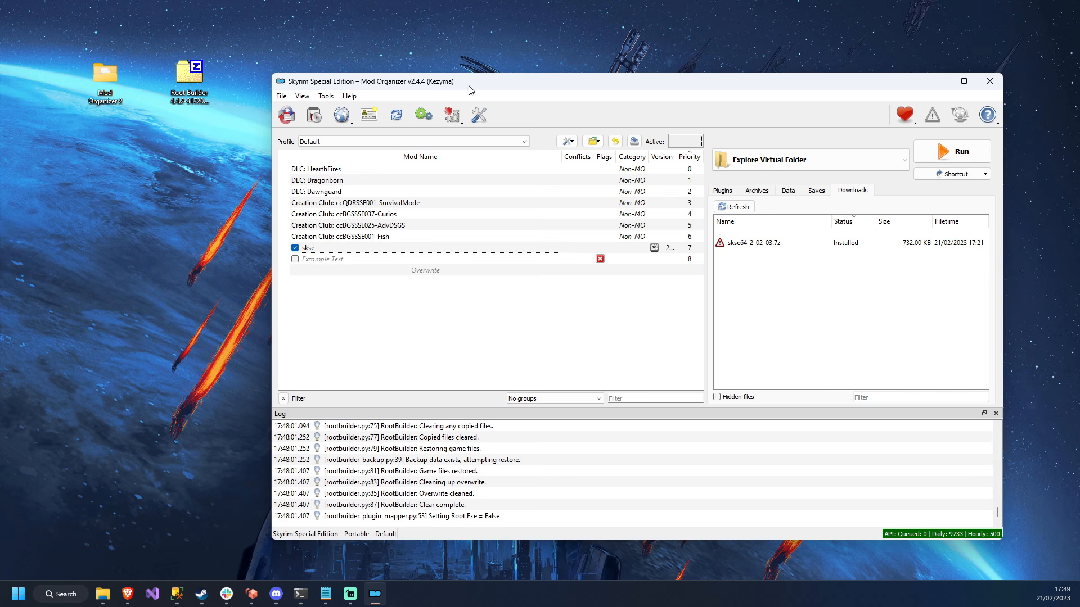